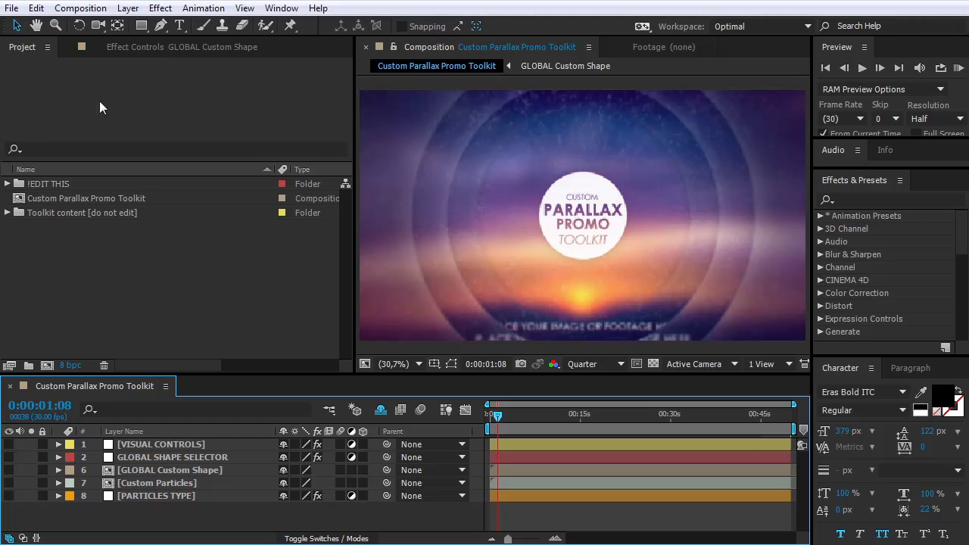
click(19, 50)
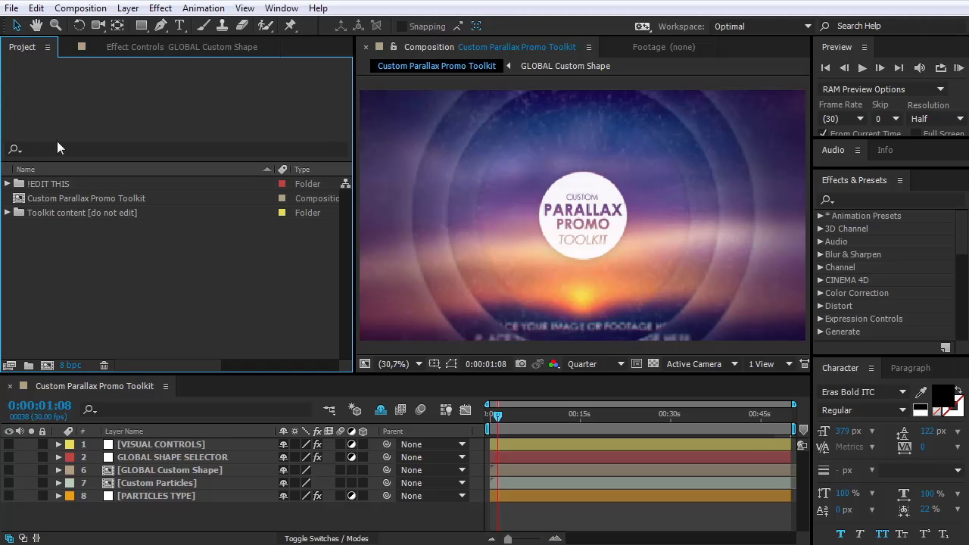
click(51, 186)
click(56, 212)
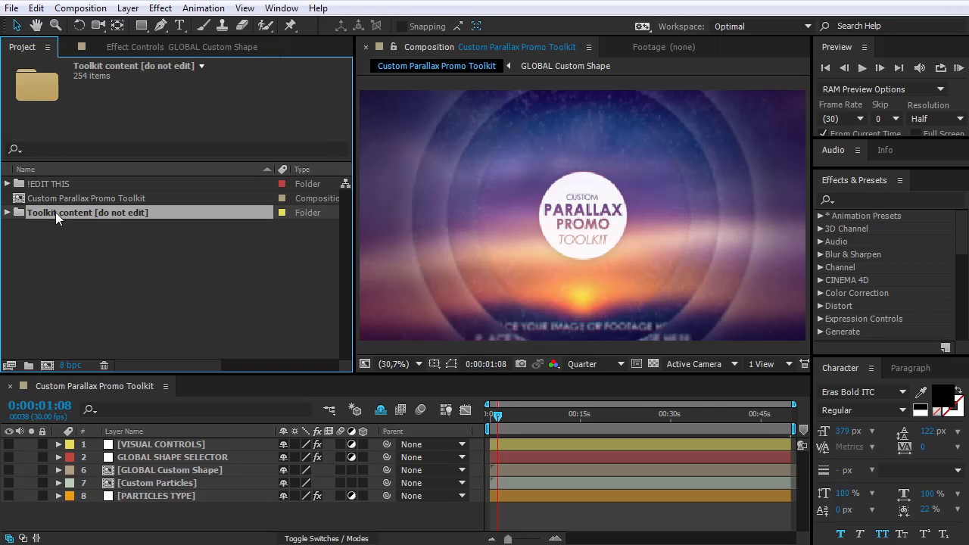
click(55, 198)
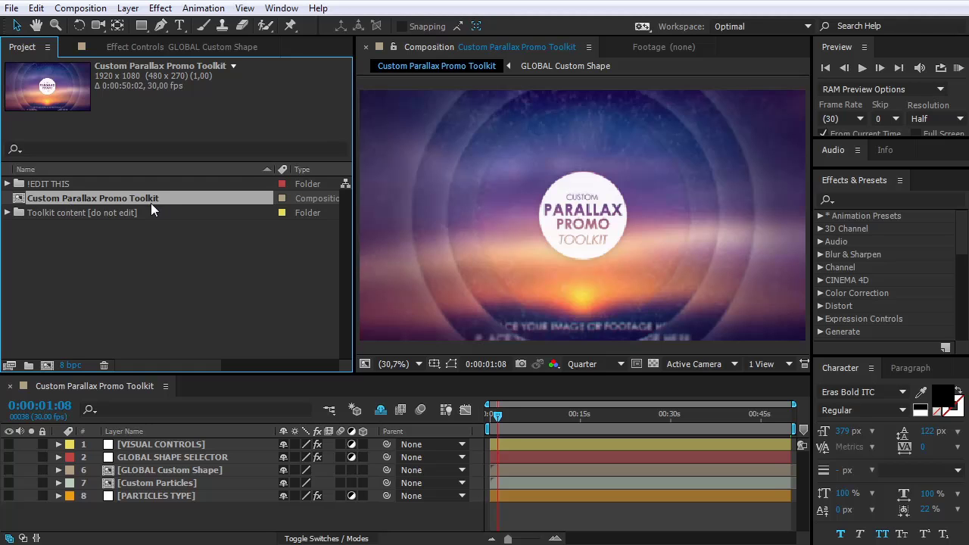
click(117, 233)
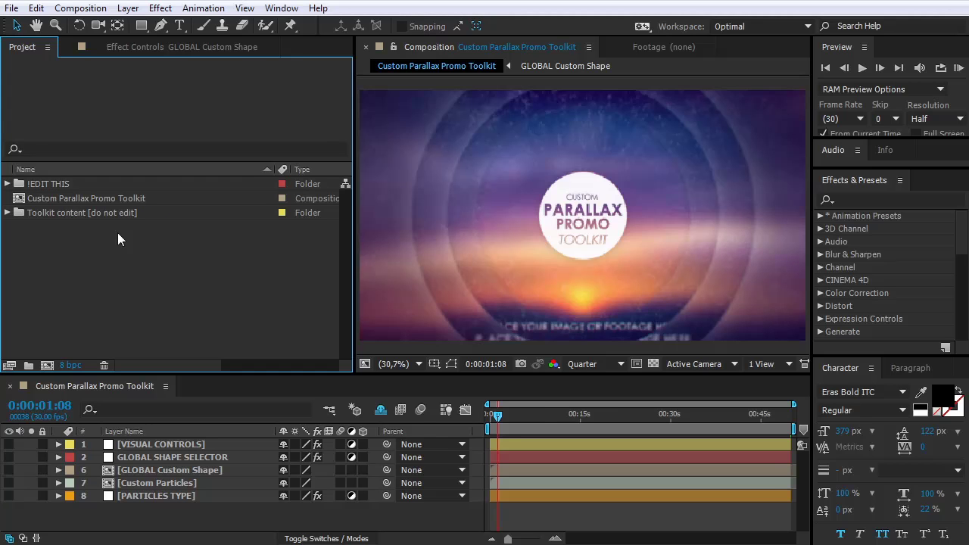
Step: Expand the !EDIT THIS folder and open the Scene 01 composition from it
click(54, 184)
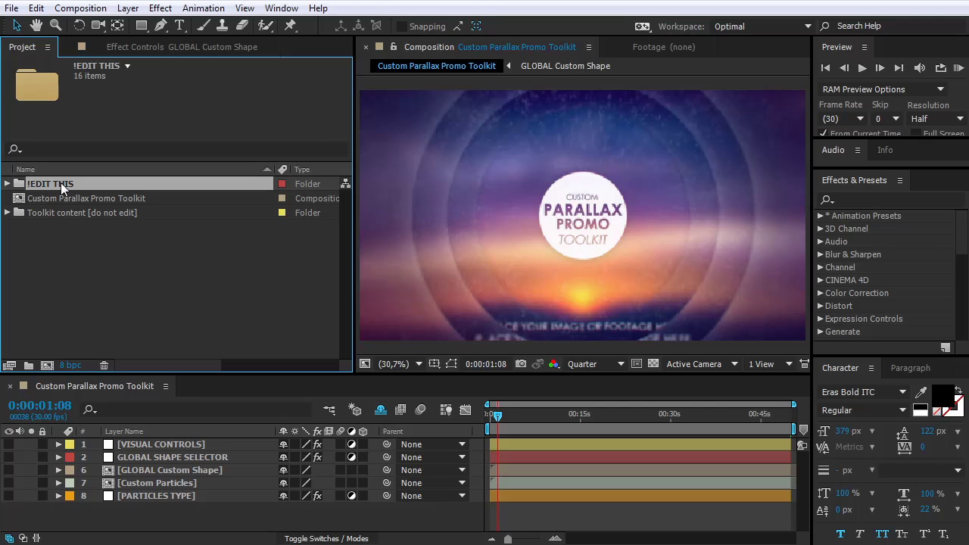
click(8, 184)
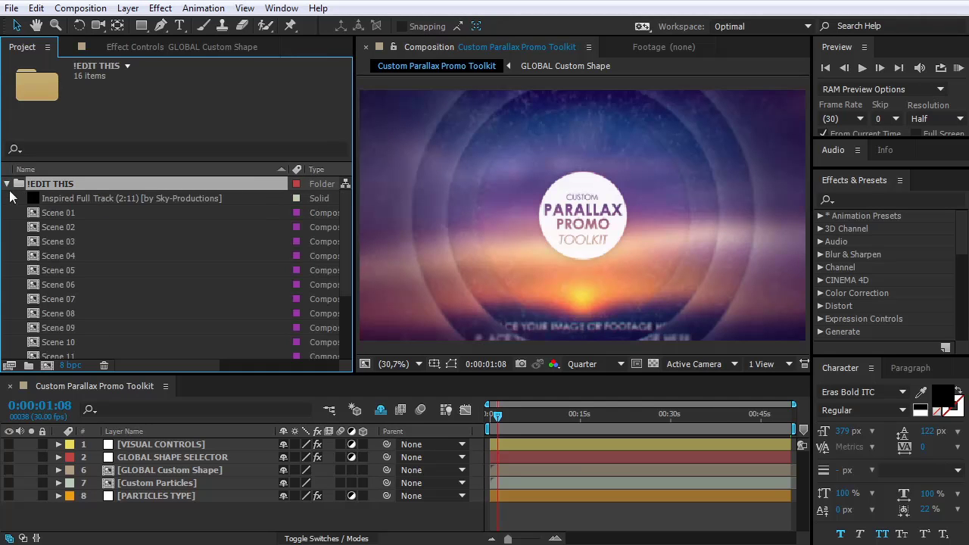
scroll(63, 243, down, 3)
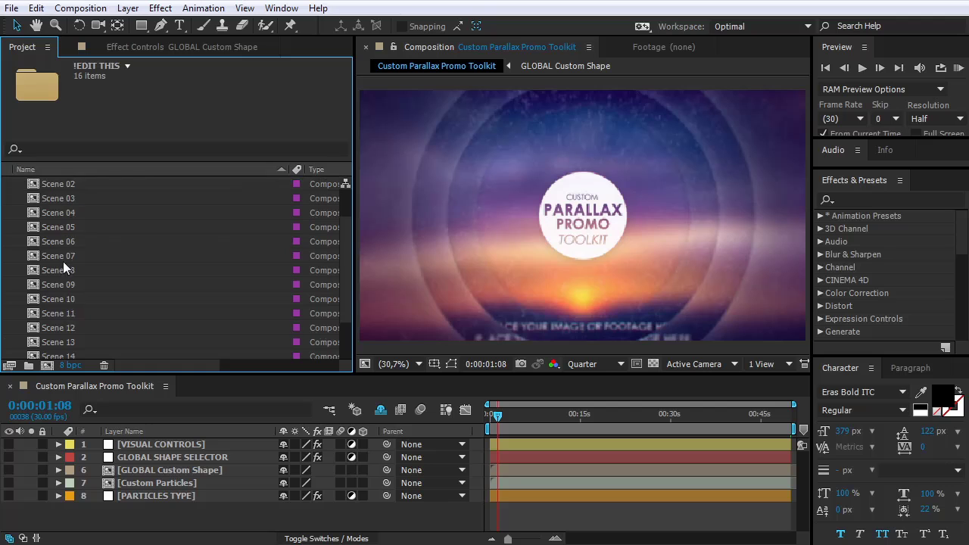
scroll(63, 263, up, 3)
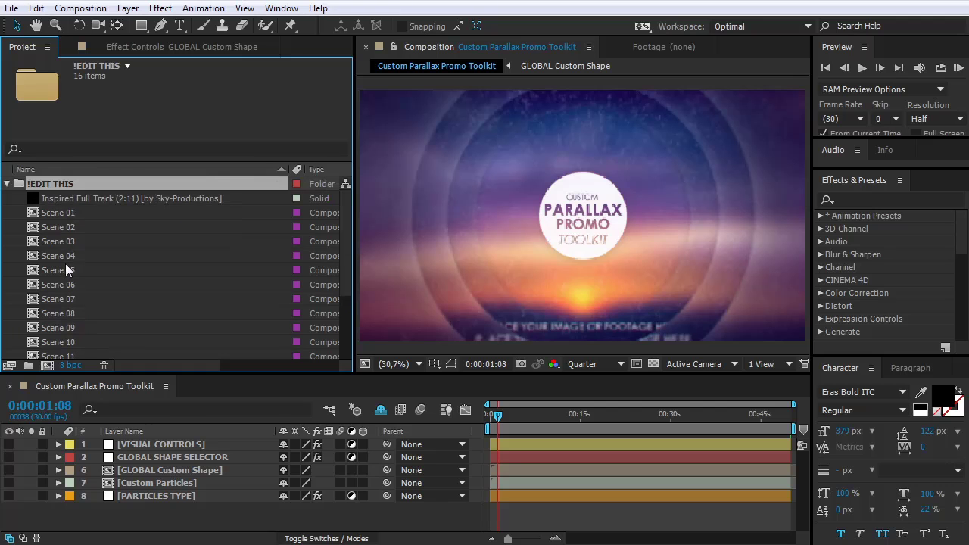
click(53, 213)
double_click(34, 212)
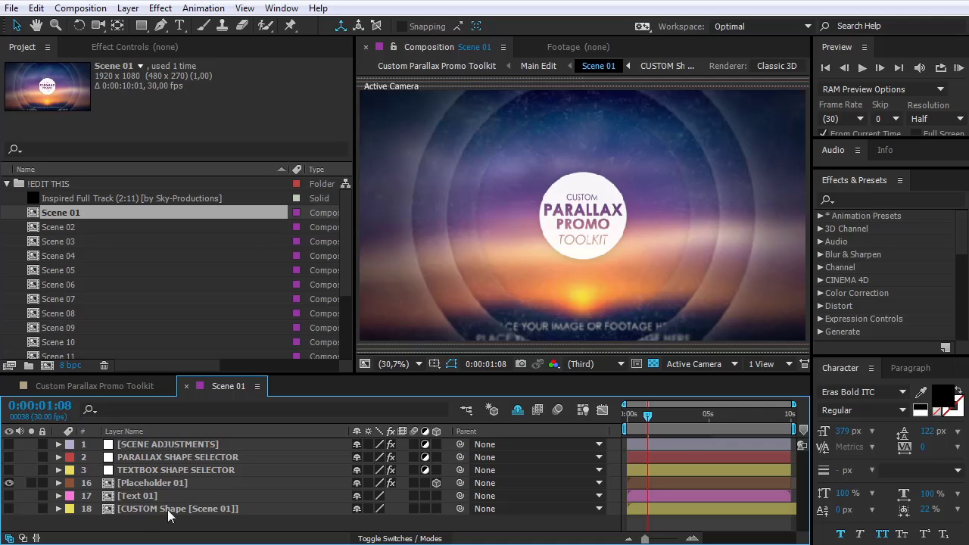
Step: Examine the adjustment, shape selector, placeholder and text layers of Scene 01
click(194, 443)
click(194, 454)
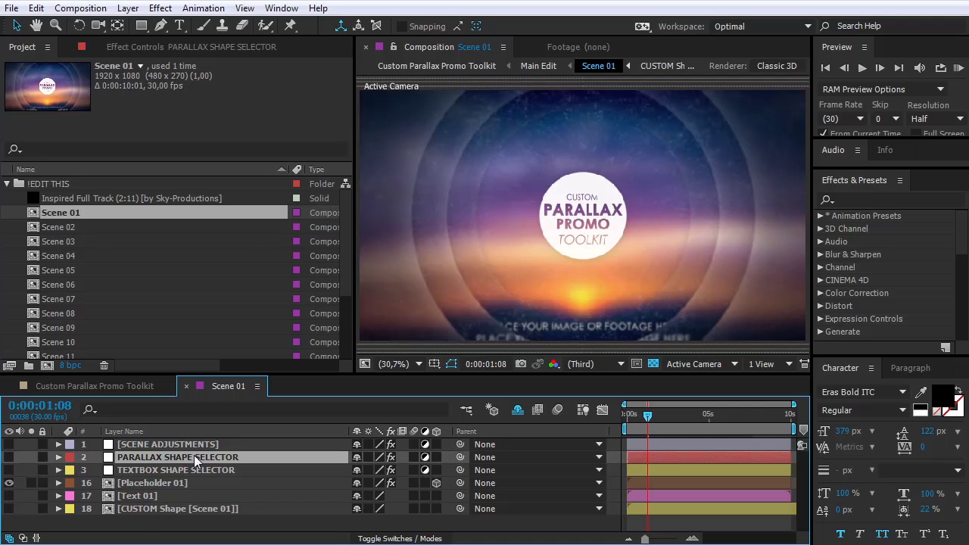
click(193, 467)
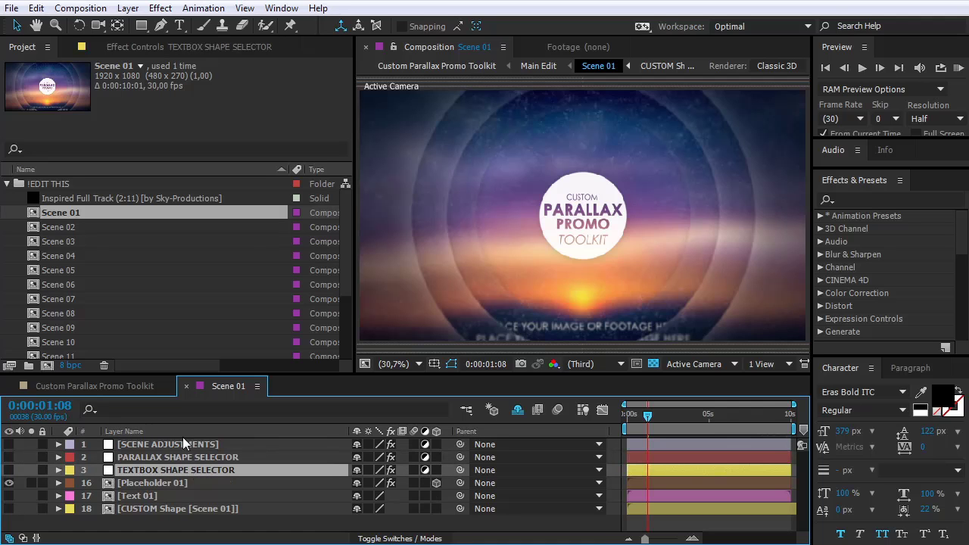
click(161, 524)
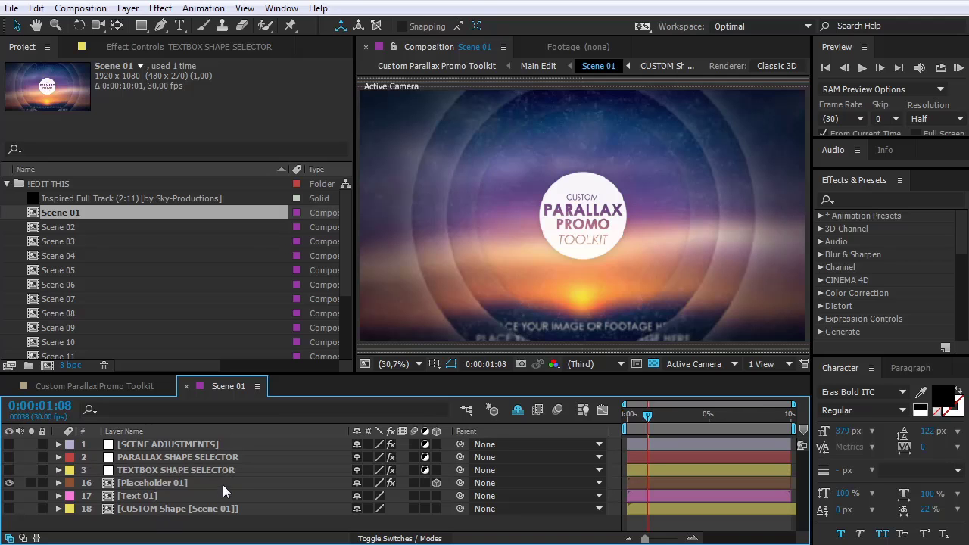
click(152, 498)
click(152, 485)
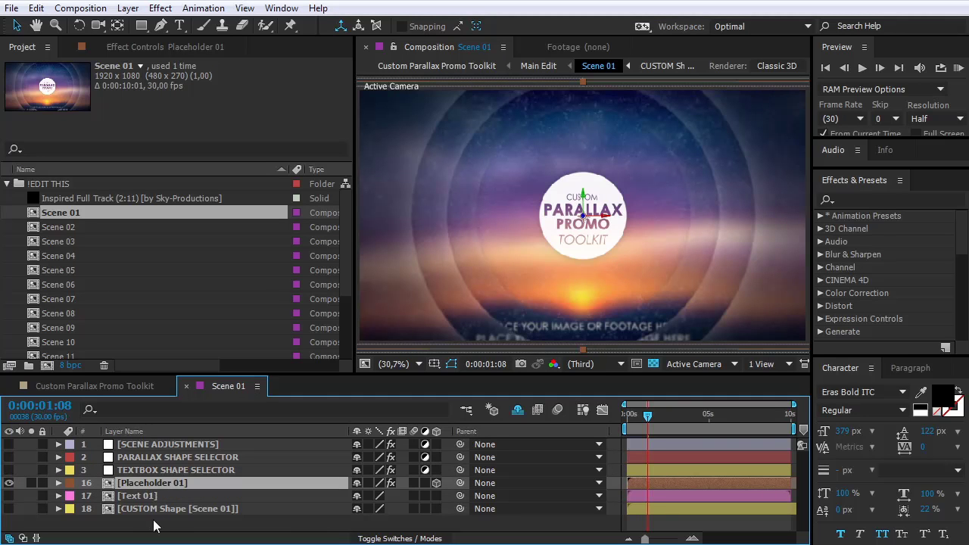
click(154, 526)
Step: Replace the four lines in the Text 01 composition with YOUR, CUSTOM, NEW and TEXT, and return to Scene 01
double_click(117, 495)
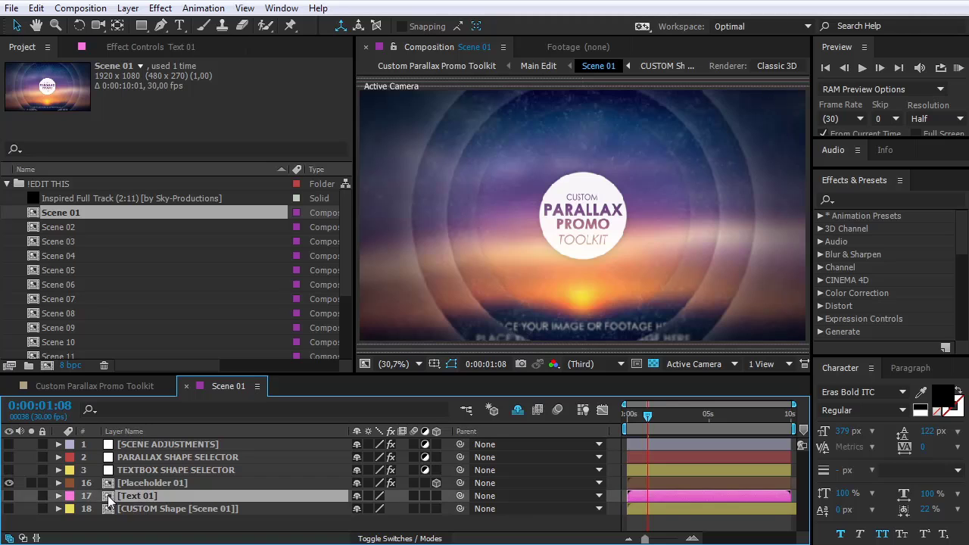
double_click(531, 143)
double_click(530, 143)
text(YOUR)
drag(424, 191, 746, 198)
text(CUSTOM)
drag(687, 253, 488, 253)
text(NEW)
drag(486, 301, 686, 303)
text(TEXT)
click(351, 392)
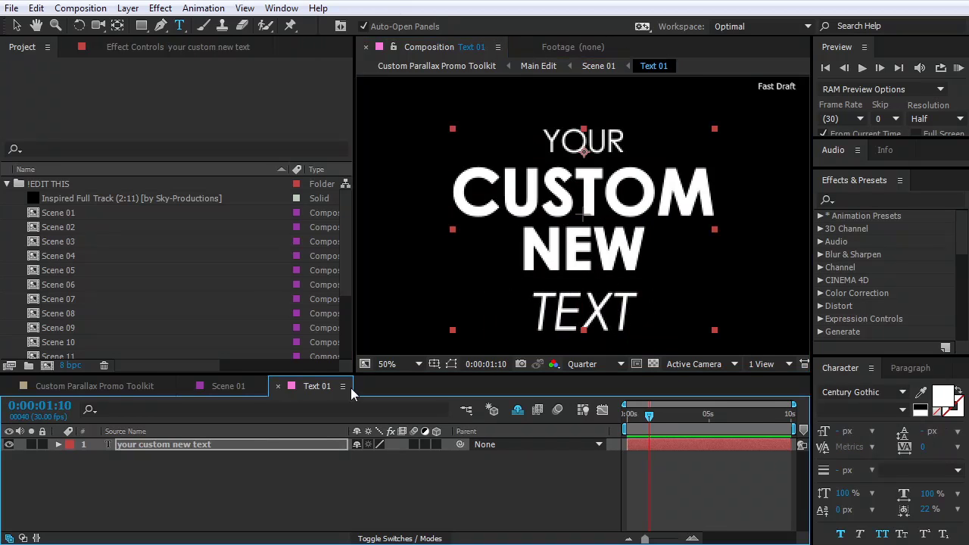
click(278, 386)
mouse_move(649, 419)
mouse_down()
mouse_move(628, 418)
mouse_move(653, 417)
mouse_up()
double_click(106, 483)
key(comma)
key(comma)
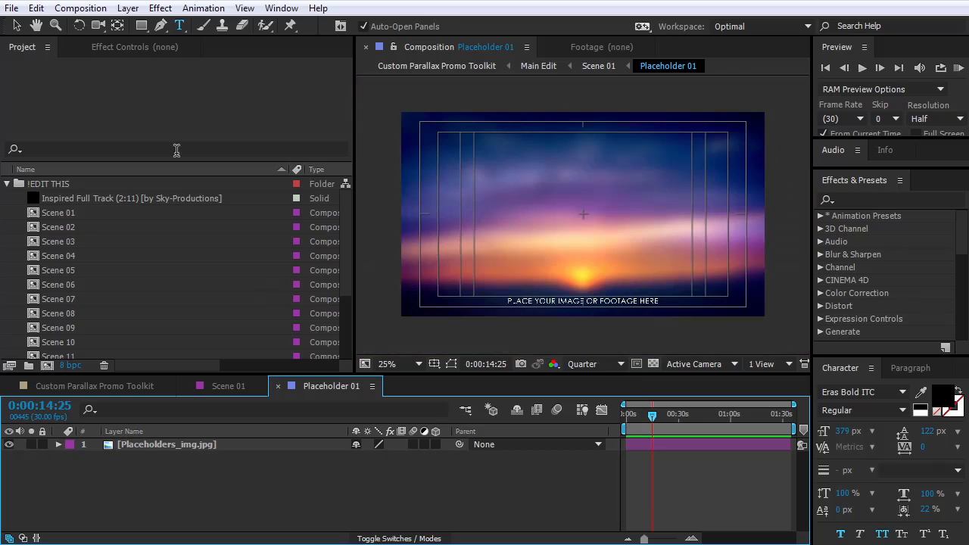
click(12, 9)
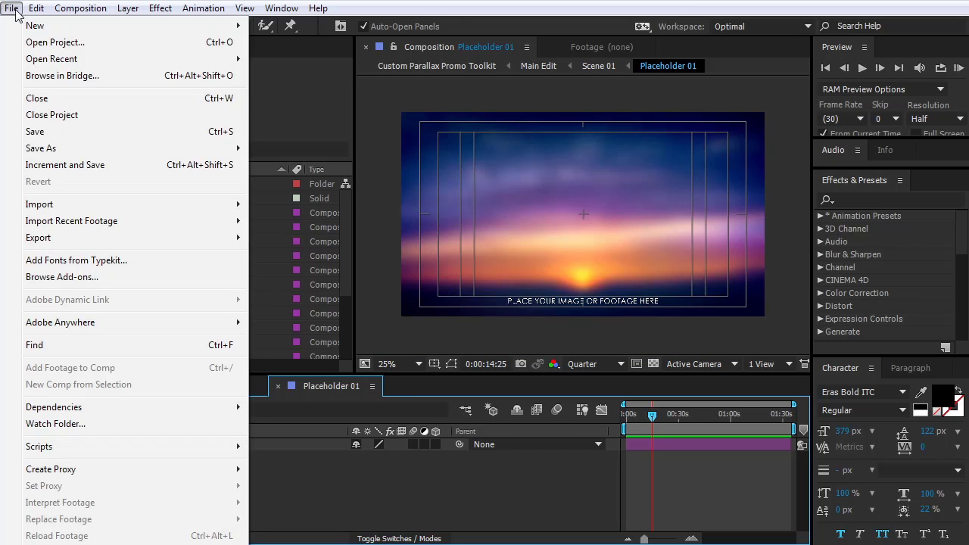
mouse_move(202, 204)
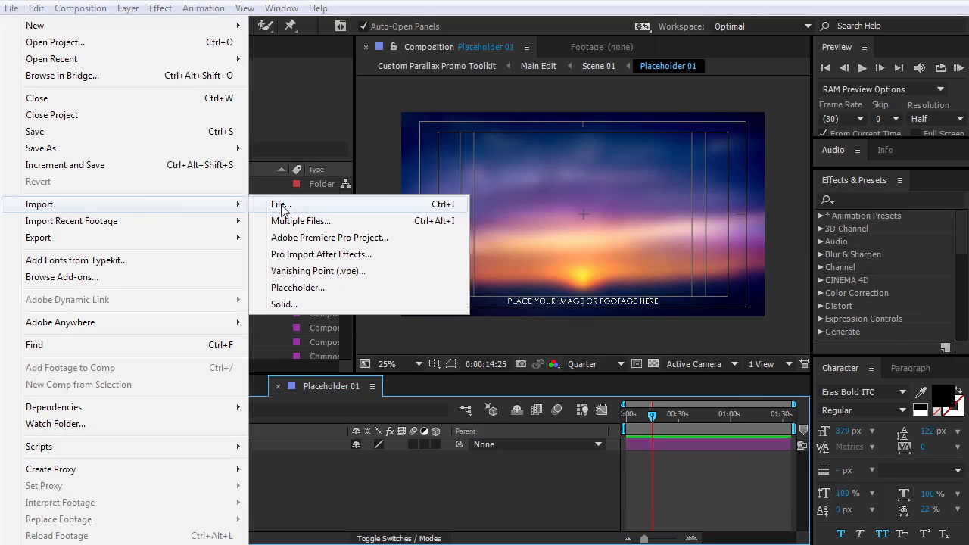
click(275, 209)
click(406, 174)
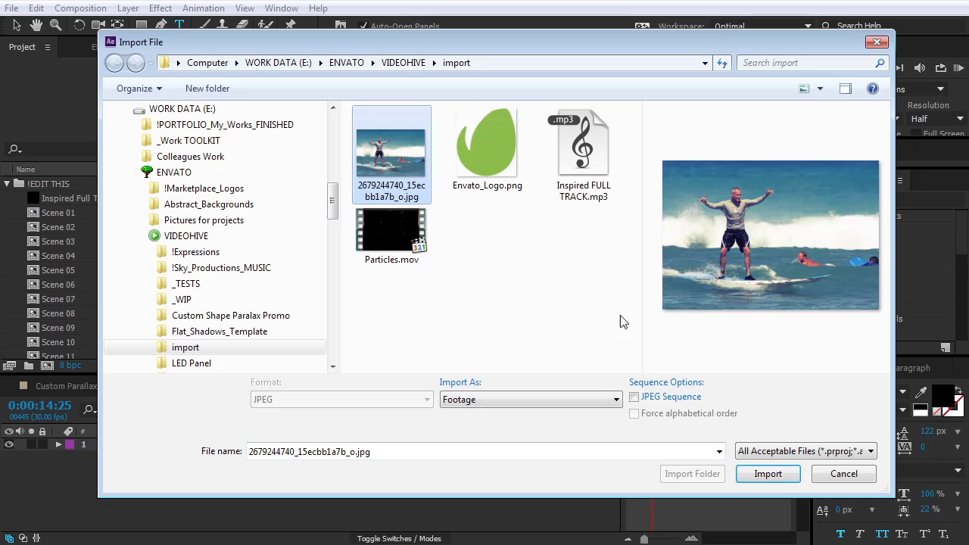
click(768, 474)
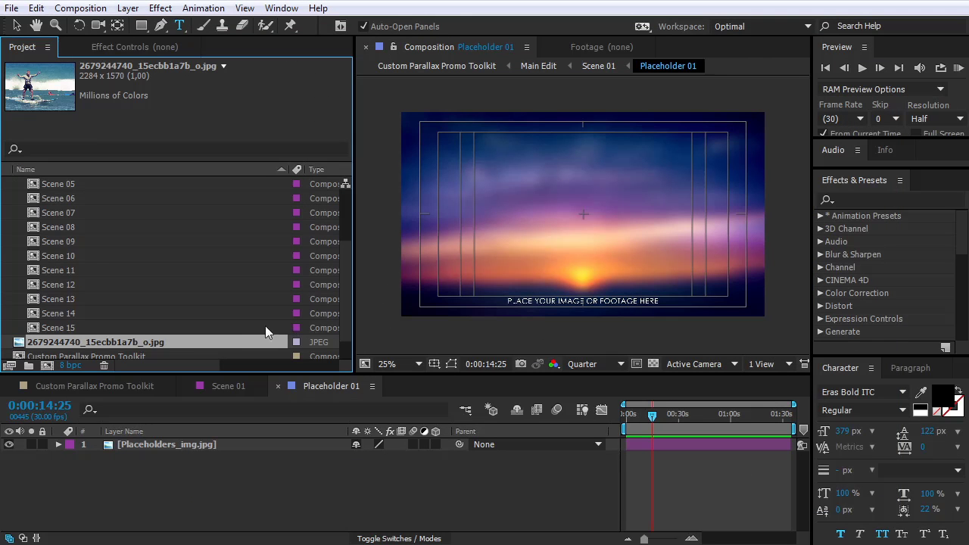
Step: Place the imported surfer image above Placeholders_img.jpg in Placeholder 01, scale it to 86% and adjust its position slightly
drag(115, 340, 172, 440)
key(comma)
key(v)
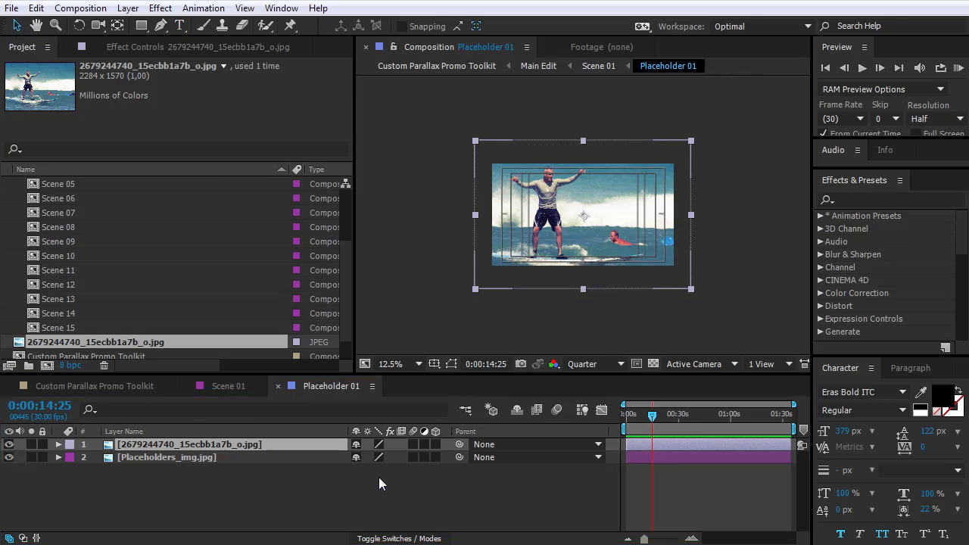
key(s)
drag(370, 457, 357, 457)
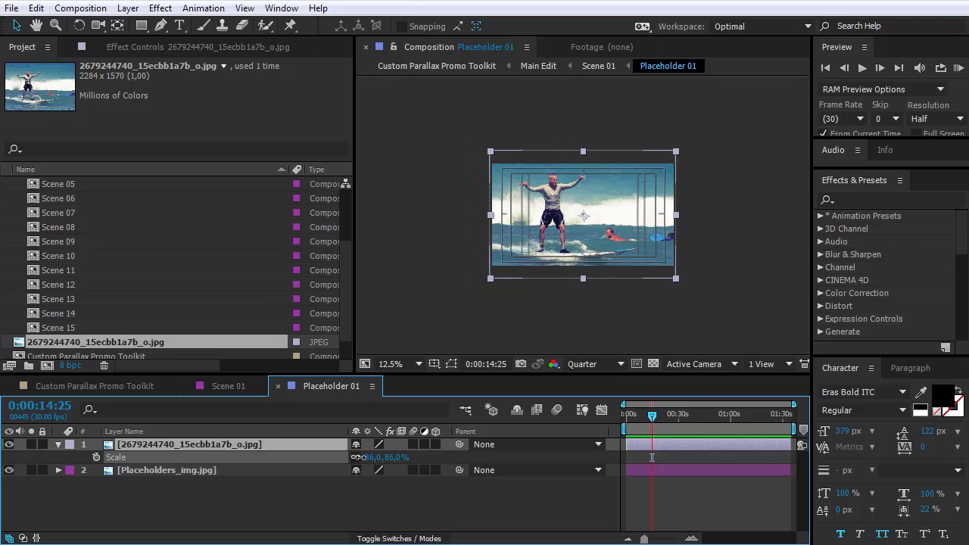
drag(563, 210, 563, 211)
click(59, 446)
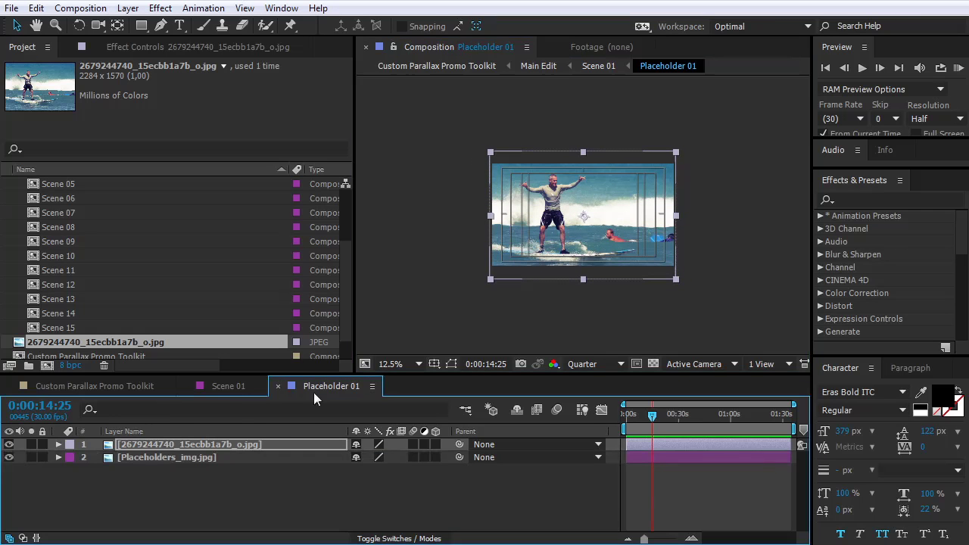
key(period)
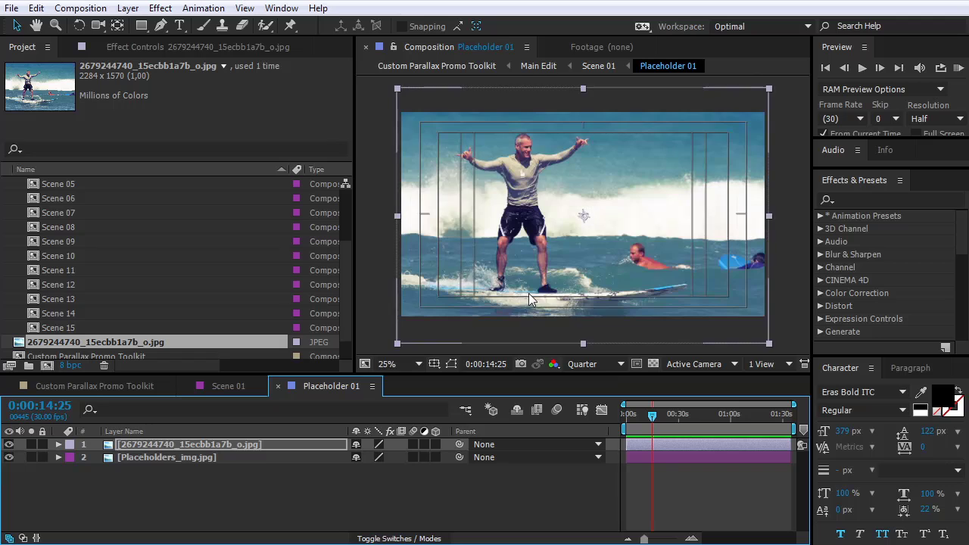
Step: Close Placeholder 01 and preview the edited scene in Scene 01 and in the Custom Parallax Promo Toolkit composition
click(277, 387)
drag(646, 417, 652, 416)
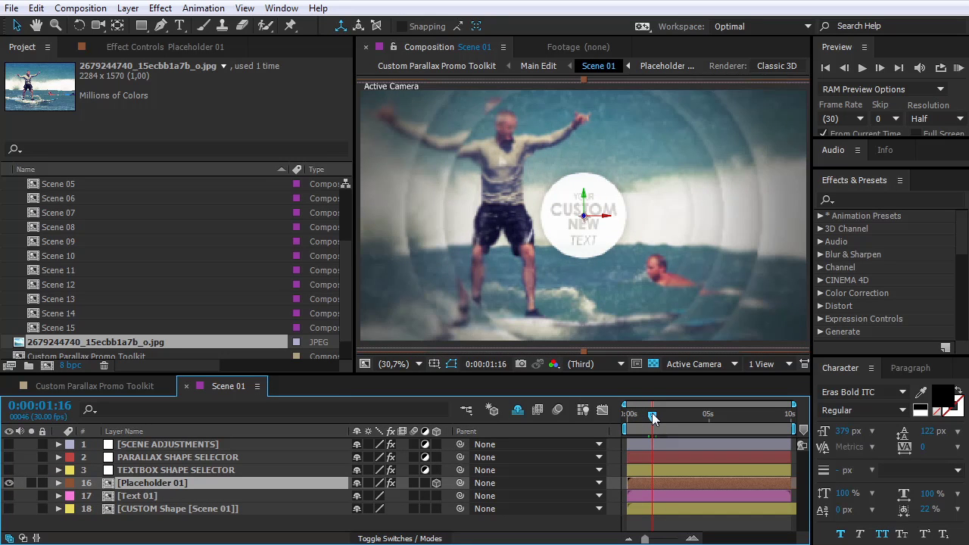
scroll(345, 249, up, 4)
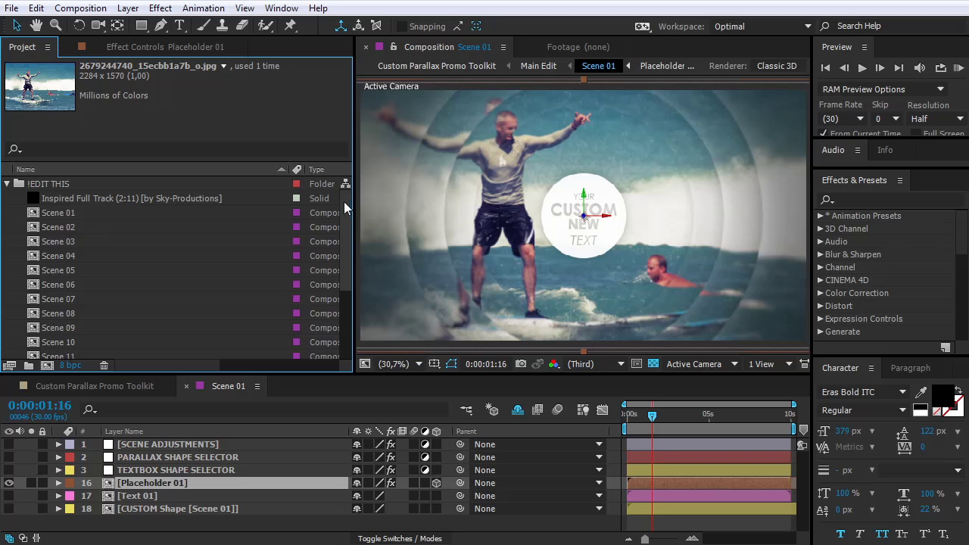
click(145, 382)
drag(533, 418, 508, 415)
click(516, 414)
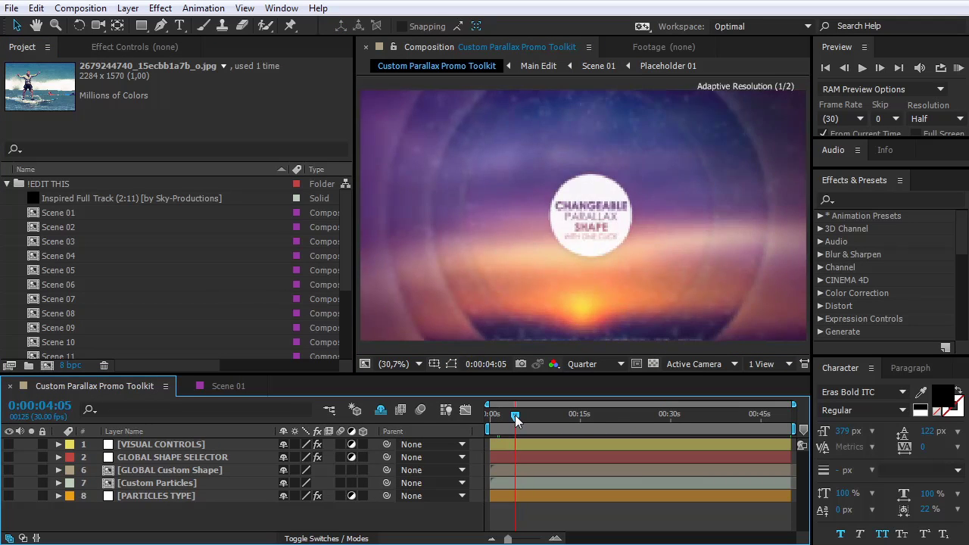
click(514, 415)
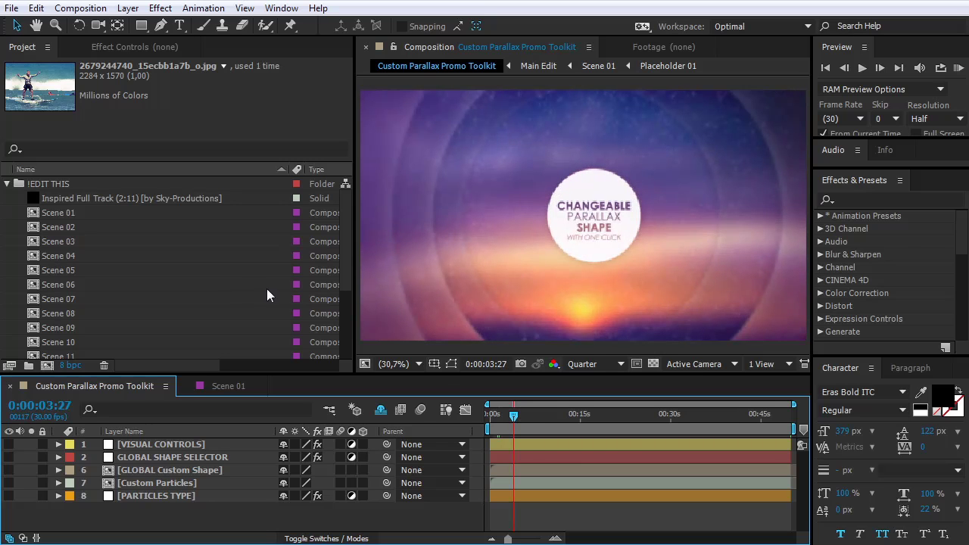
drag(512, 420, 502, 418)
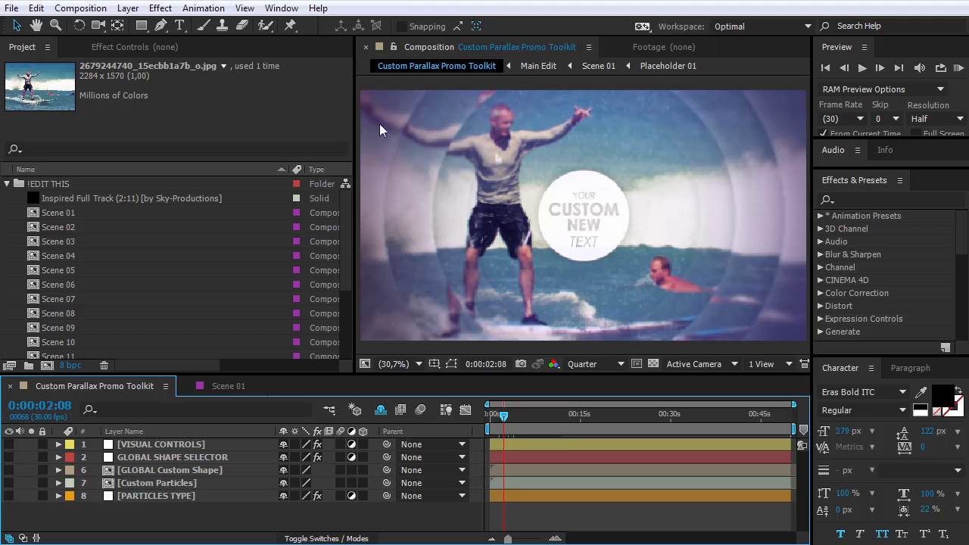
Step: Replace the Inspired Full Track solid in the !EDIT THIS folder with the audio file Inspired FULL TRACK.mp3
click(27, 48)
click(48, 185)
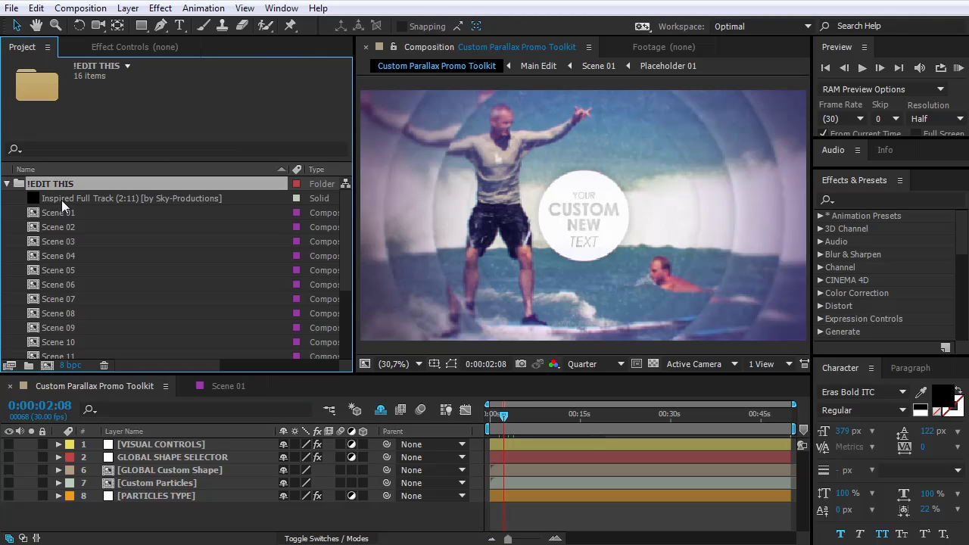
right_click(82, 200)
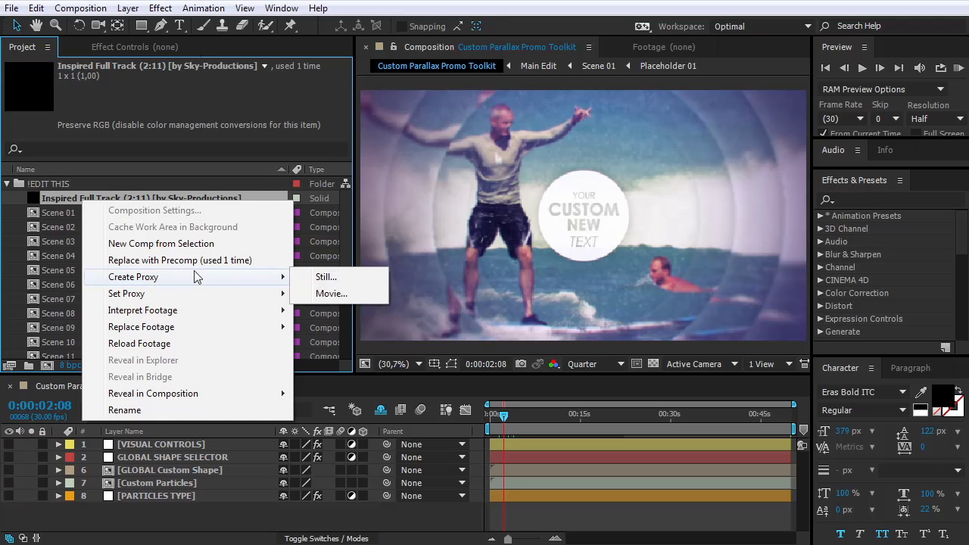
mouse_move(219, 327)
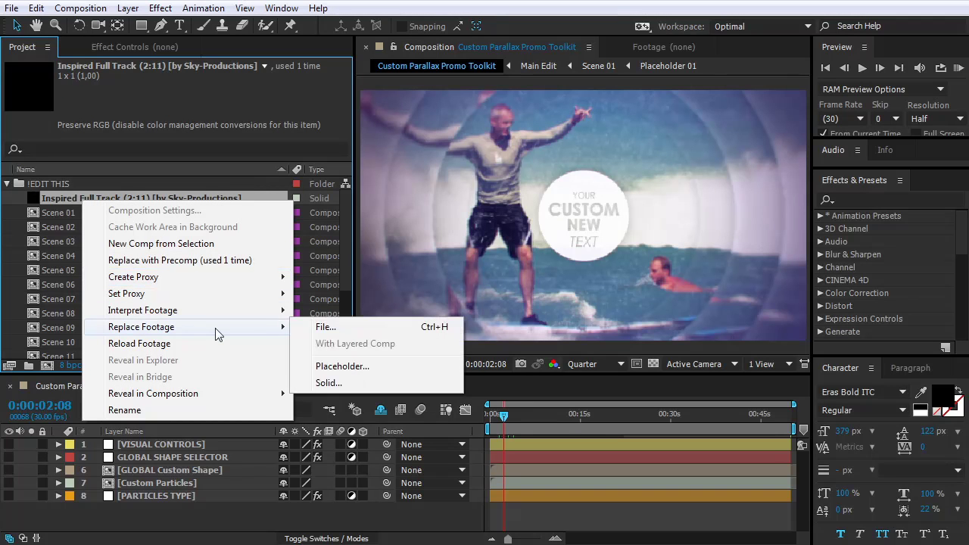
click(331, 327)
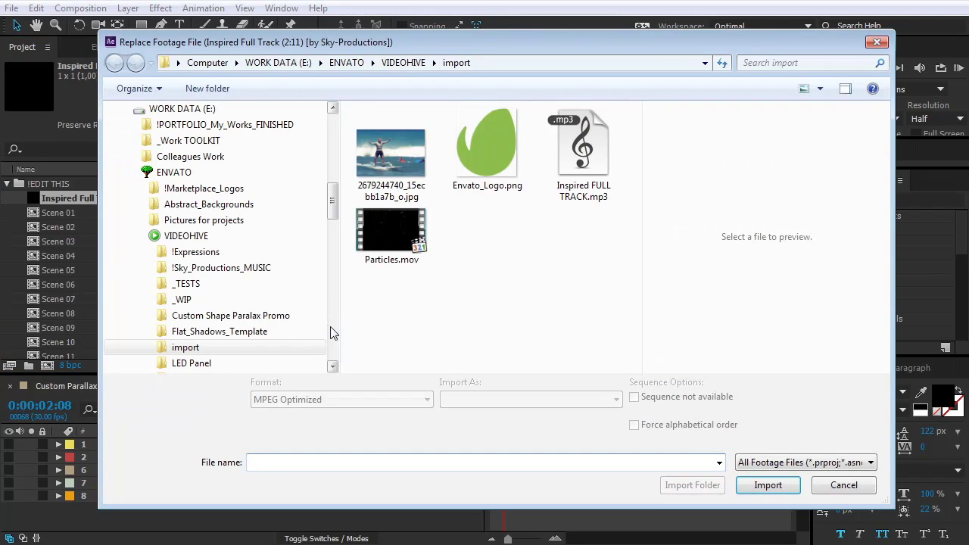
click(581, 163)
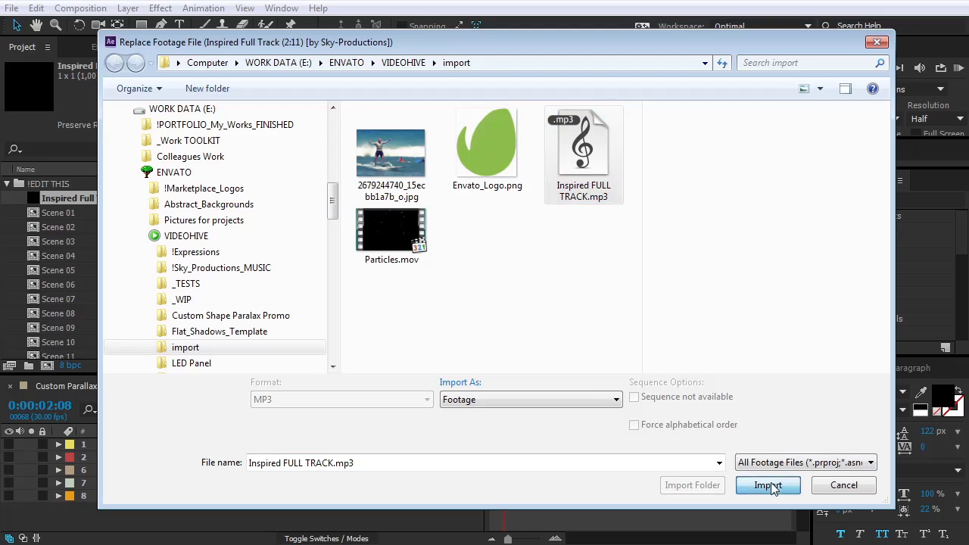
click(774, 485)
mouse_move(504, 415)
mouse_down()
mouse_move(518, 415)
mouse_move(504, 416)
mouse_up()
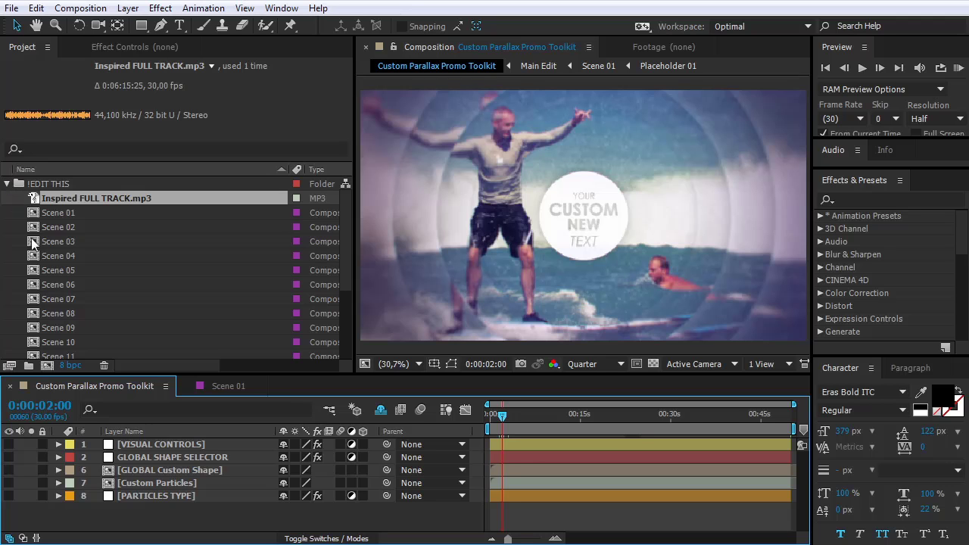
click(80, 9)
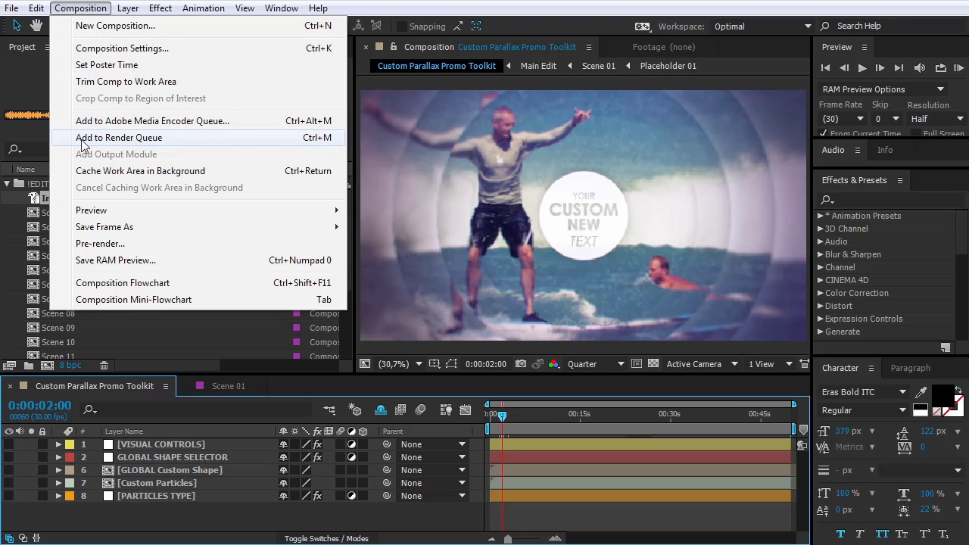
click(160, 504)
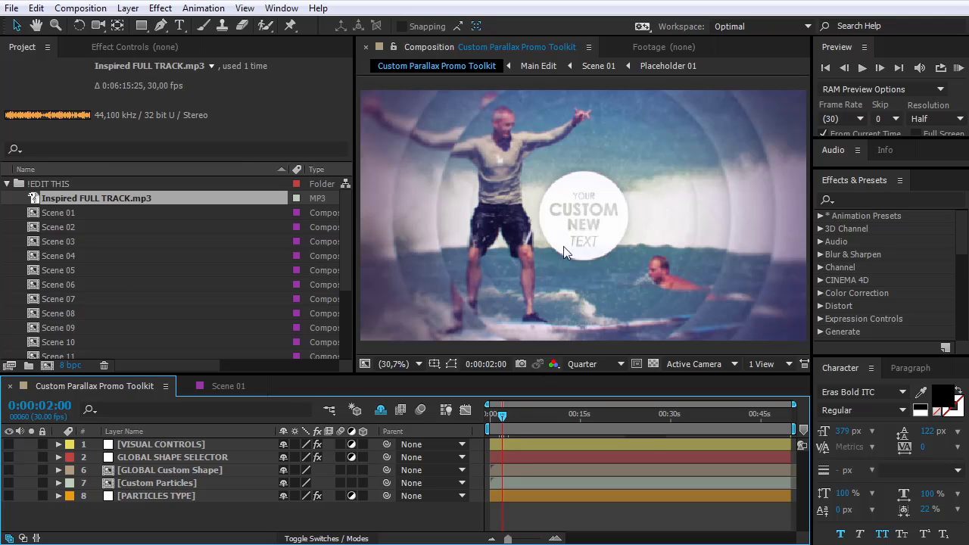
drag(502, 415, 500, 415)
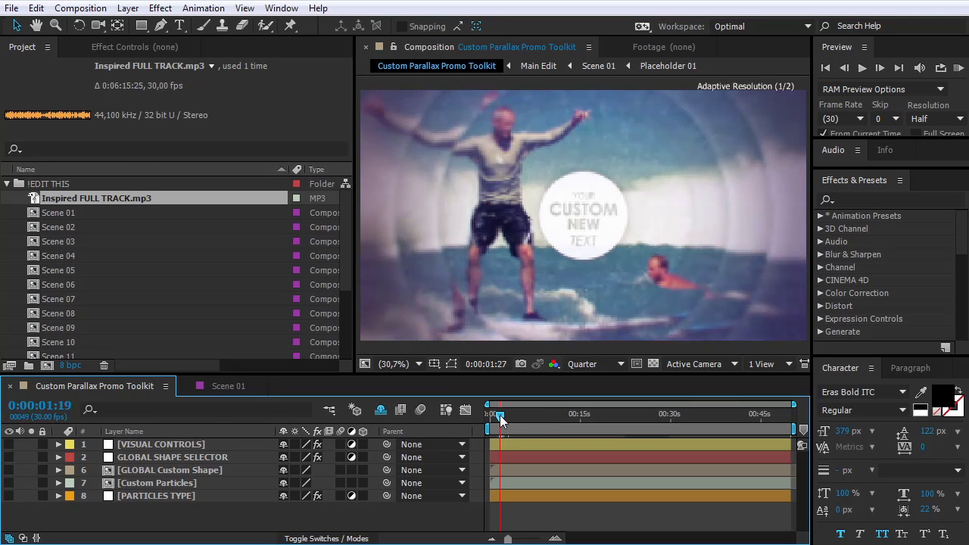
Step: Switch to the Scene 01 composition, look over its control layers and view the scene at 25% magnification
click(212, 388)
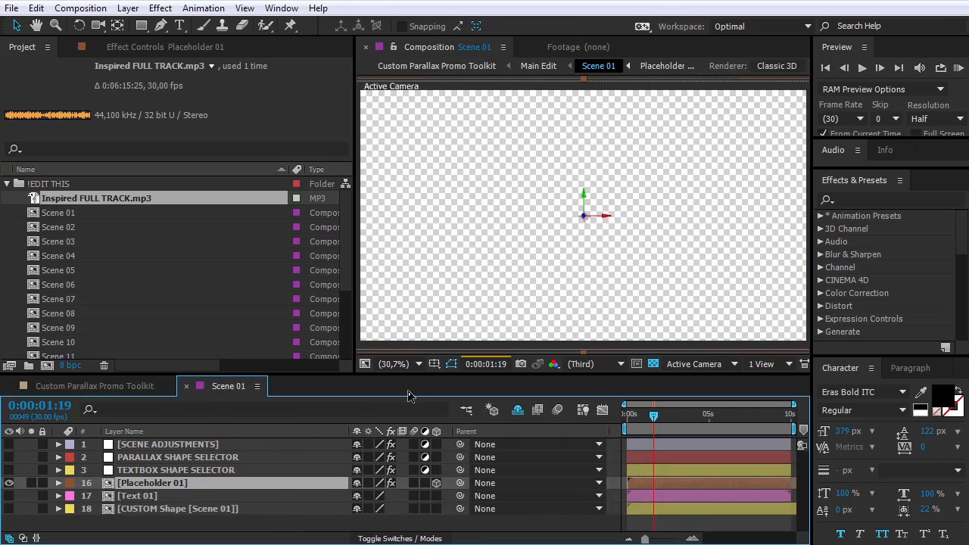
click(165, 445)
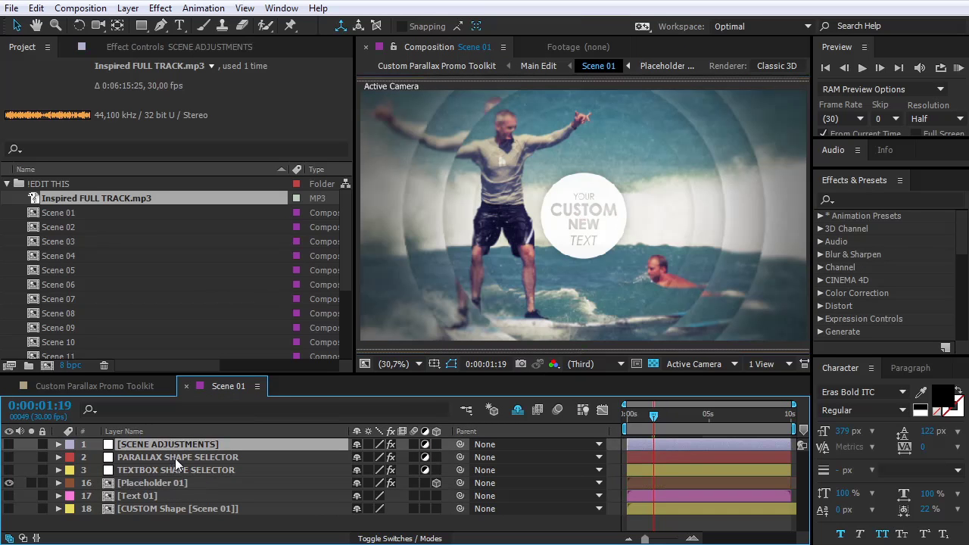
click(174, 460)
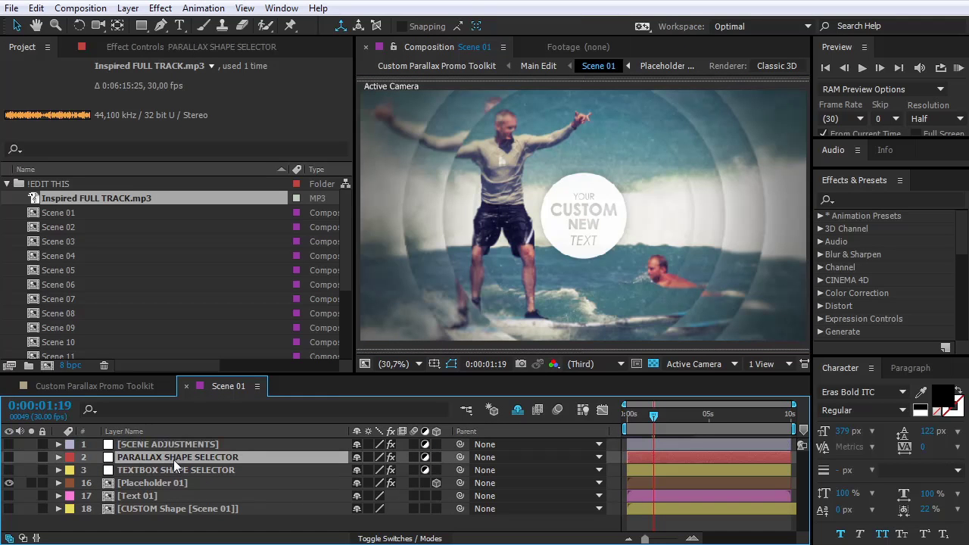
click(131, 471)
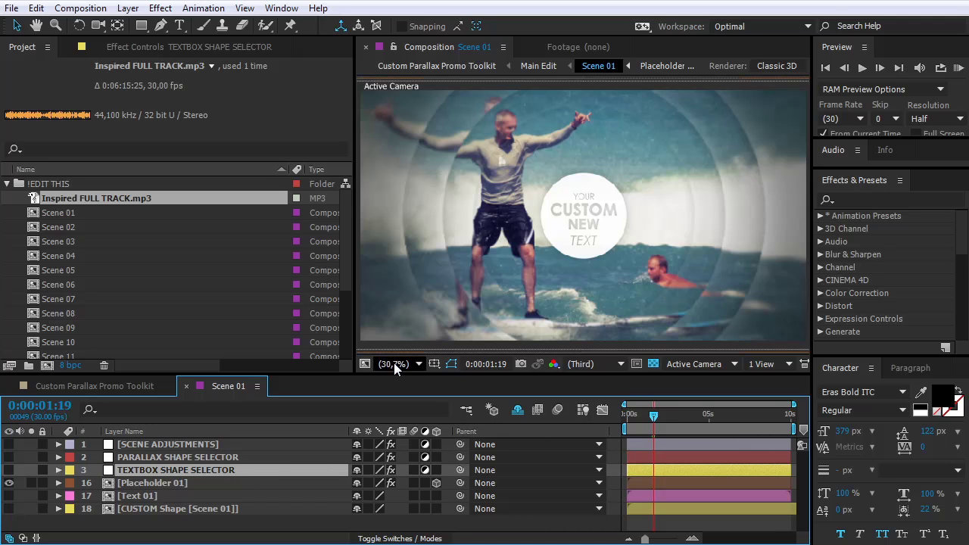
scroll(474, 285, down, 2)
click(418, 365)
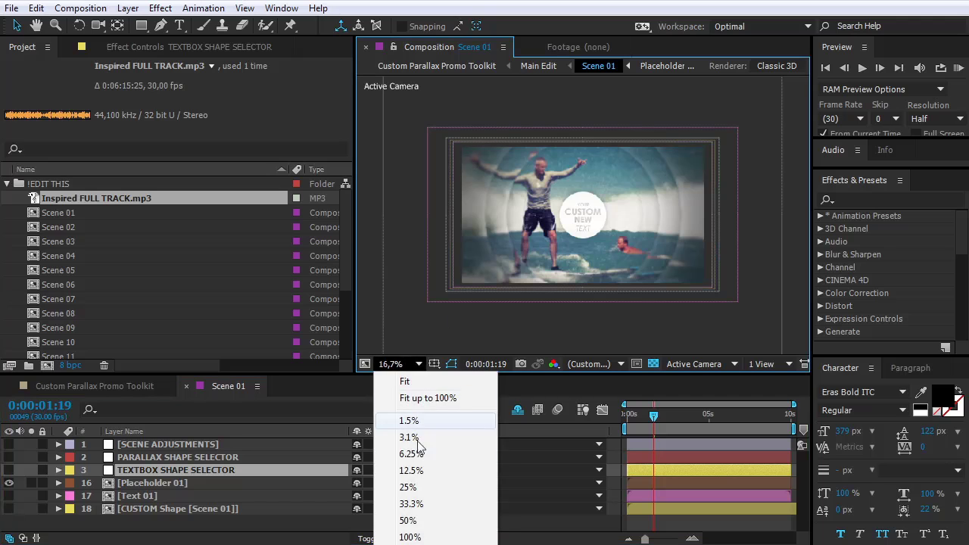
click(412, 488)
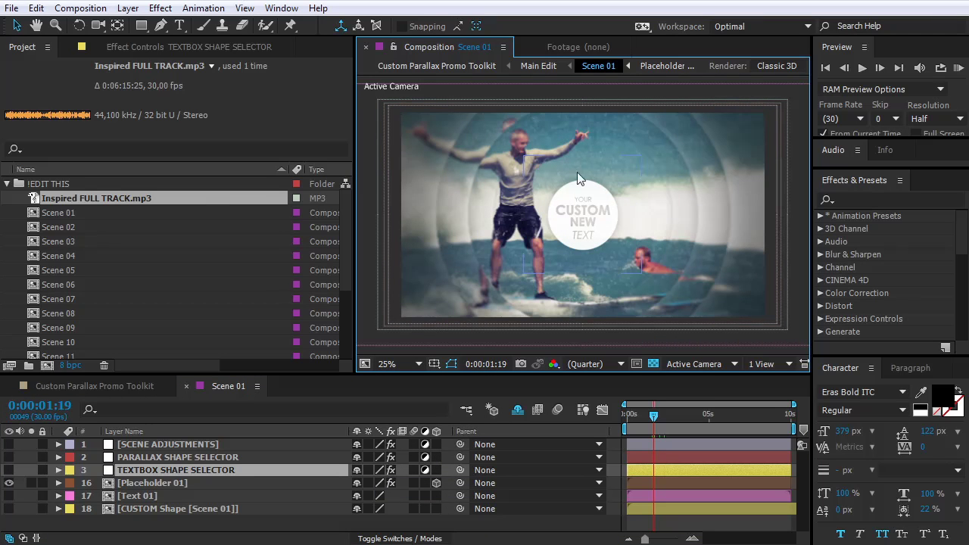
mouse_move(656, 419)
mouse_down()
mouse_move(665, 413)
mouse_move(650, 416)
mouse_up()
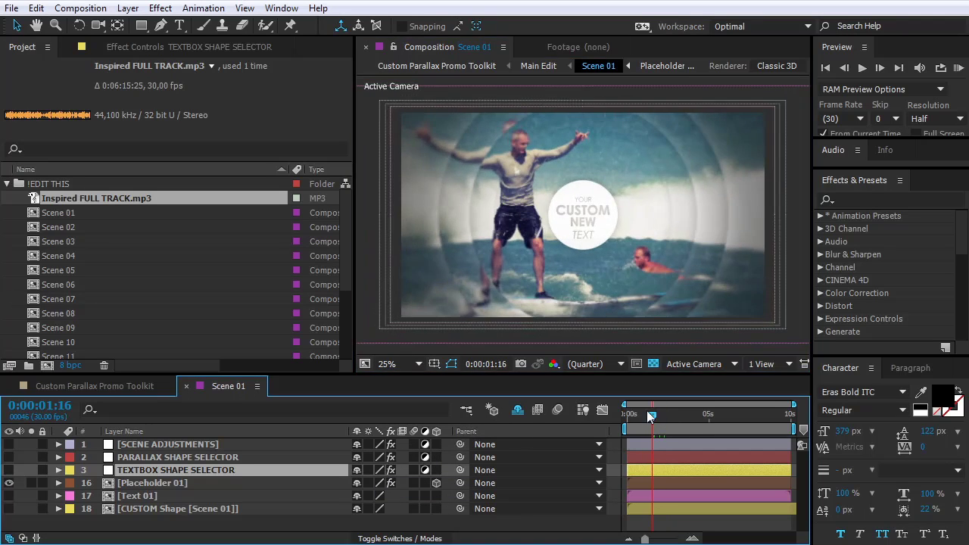
Step: Set the Point of Interest of the SCENE ADJUSTMENTS layer to about 580, 444 on the surfer's torso and preview the camera move
click(171, 446)
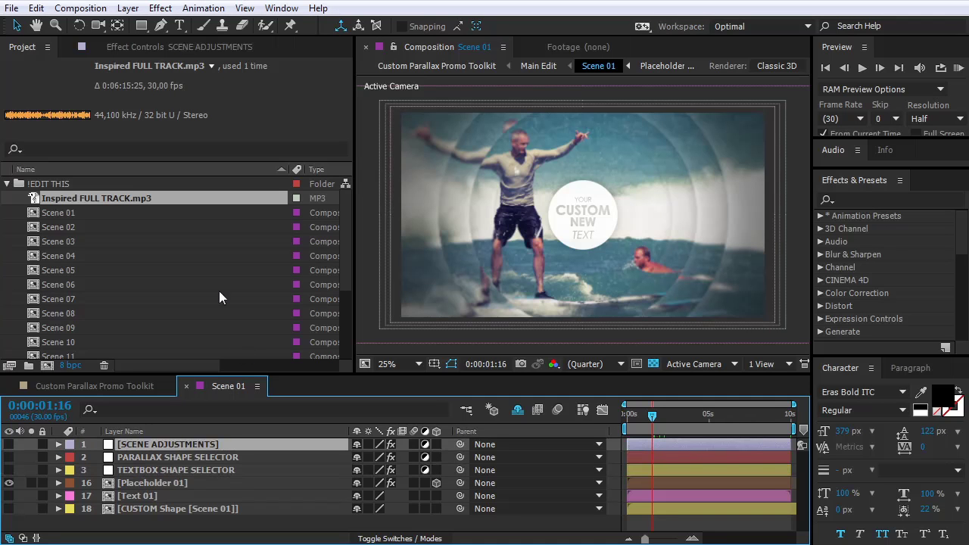
click(132, 47)
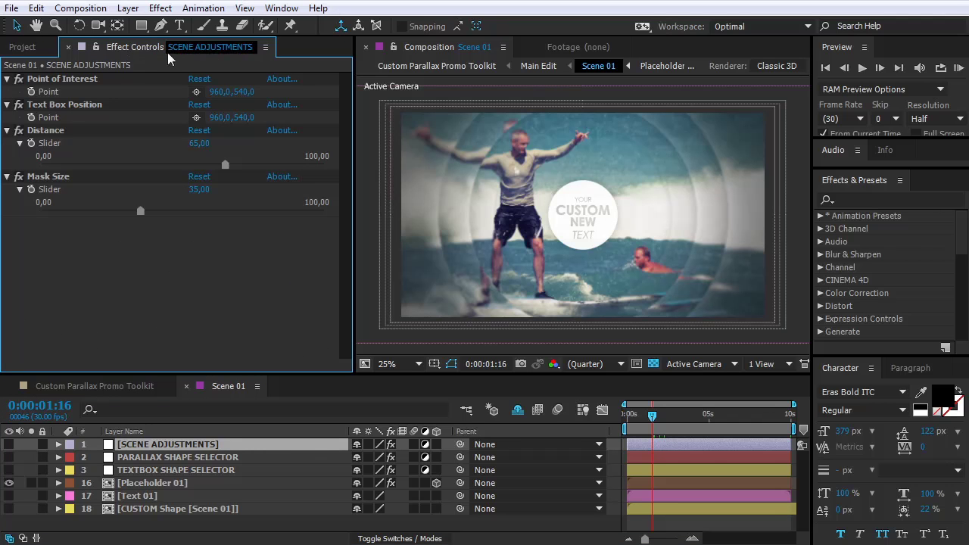
click(69, 82)
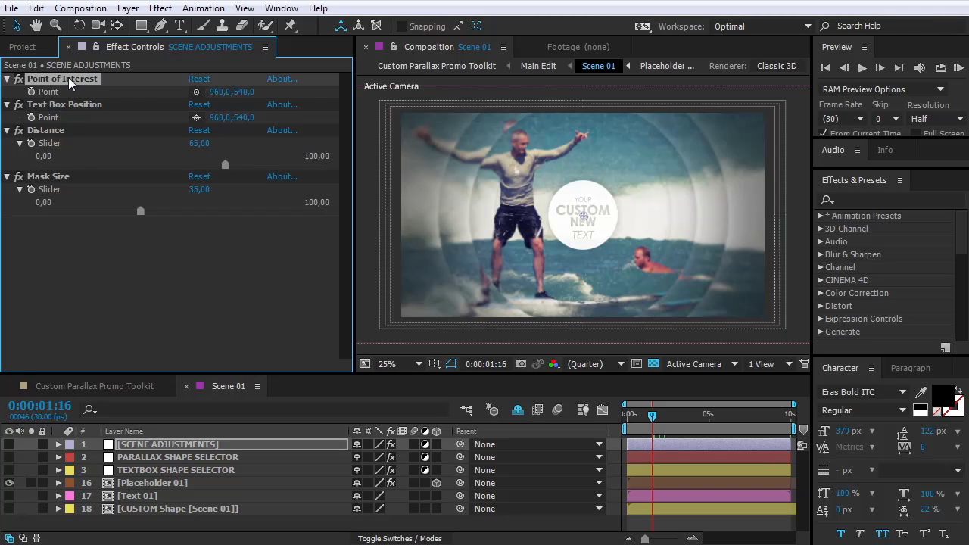
click(196, 92)
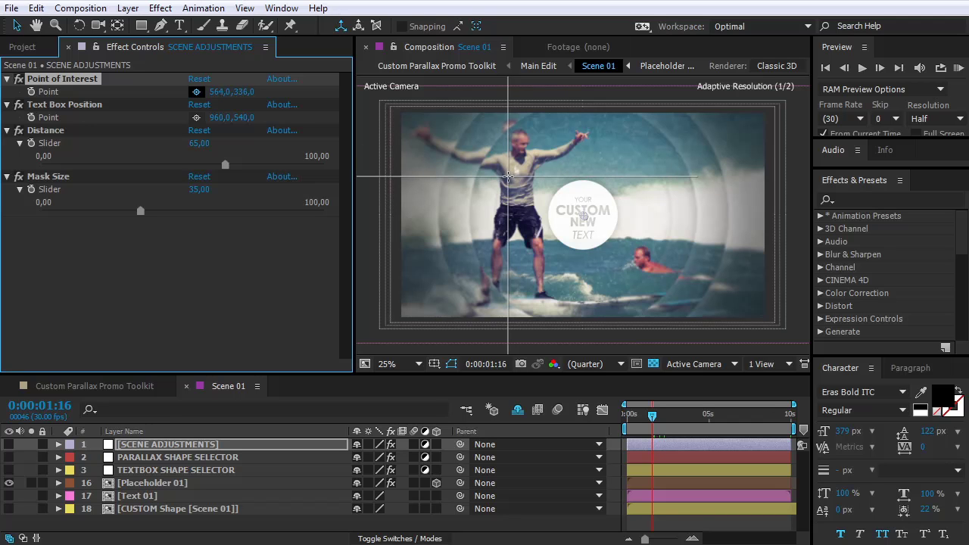
click(508, 179)
drag(510, 176, 512, 201)
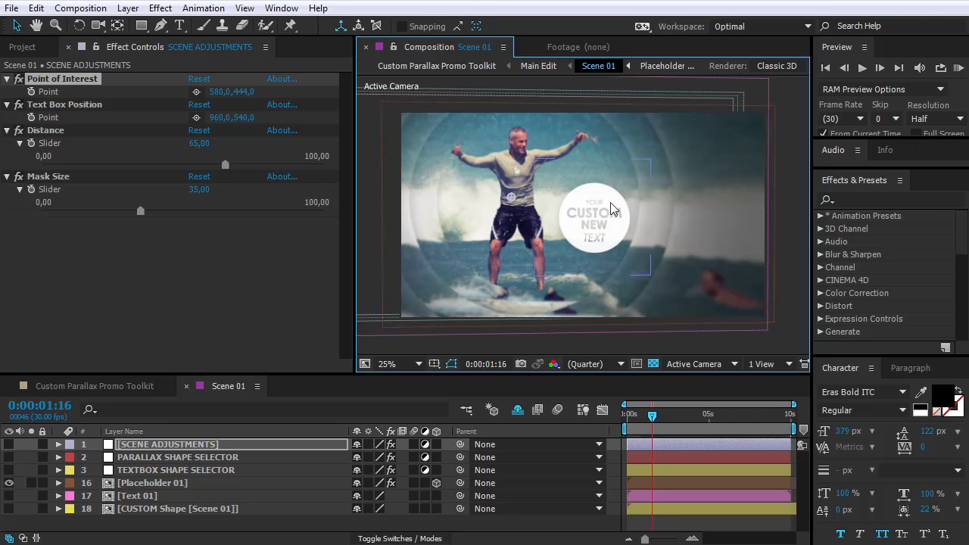
click(636, 416)
drag(636, 417, 646, 416)
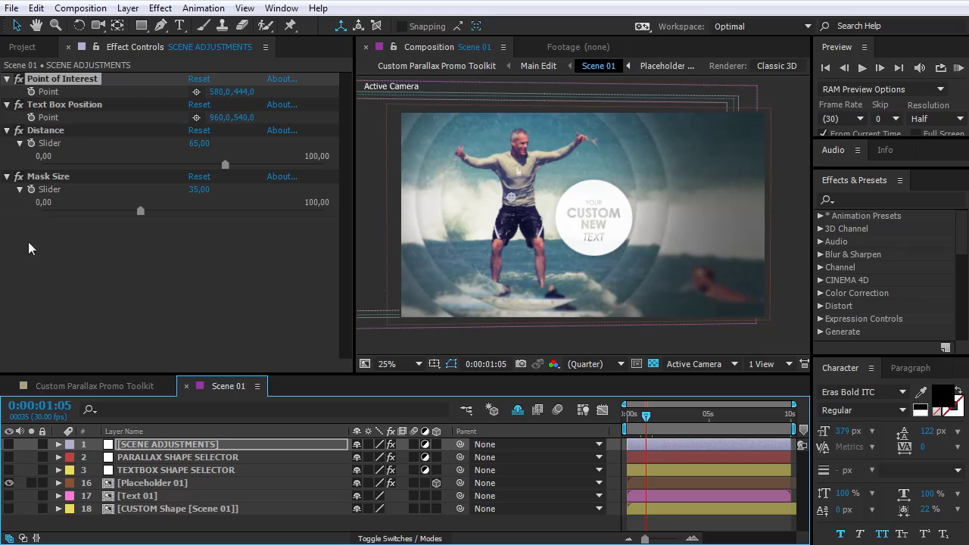
Step: Move the Text Box Position of SCENE ADJUSTMENTS to about 1280, 680, near the swimmer
click(47, 109)
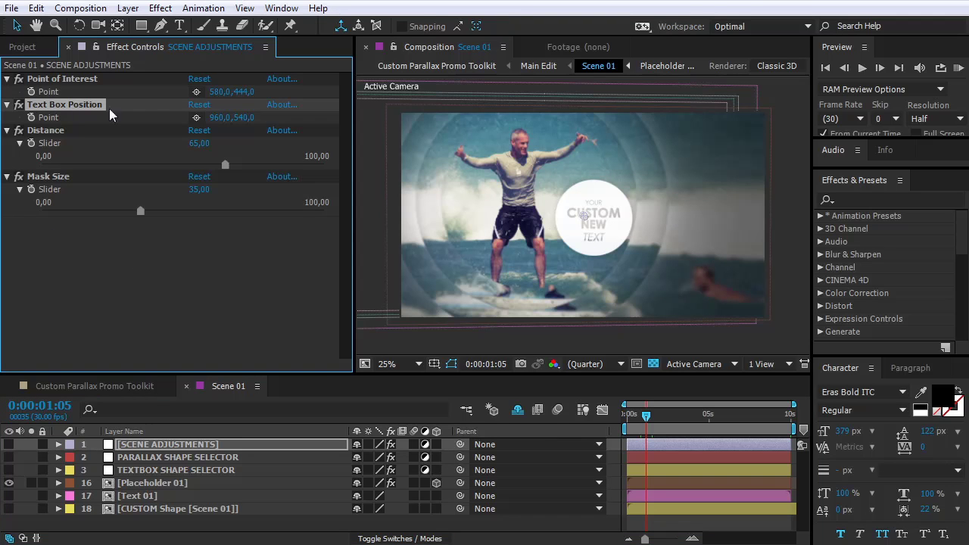
click(196, 118)
drag(579, 196, 644, 248)
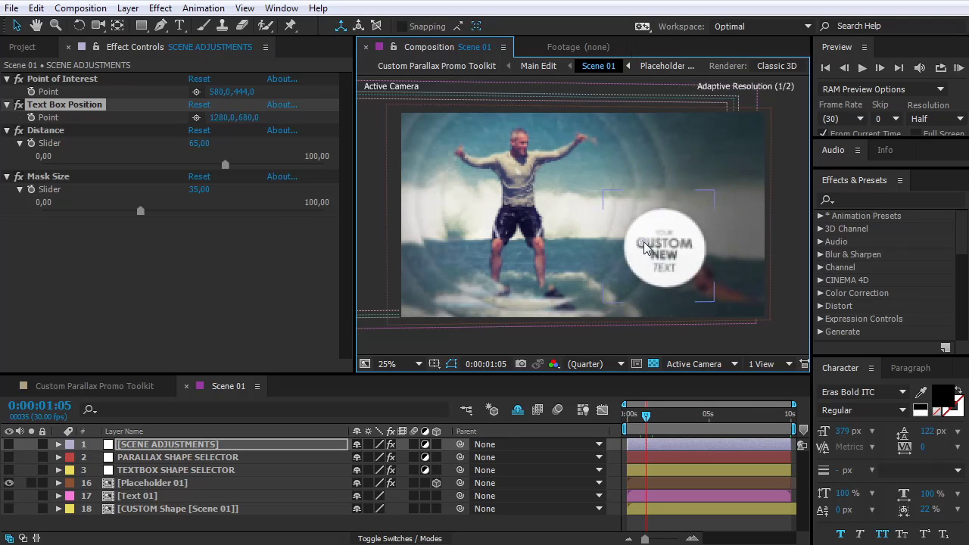
Step: Turn on keyframing for Text Box Position, place the text box at about 428, 264 and return to the start of the scene
click(30, 119)
click(196, 117)
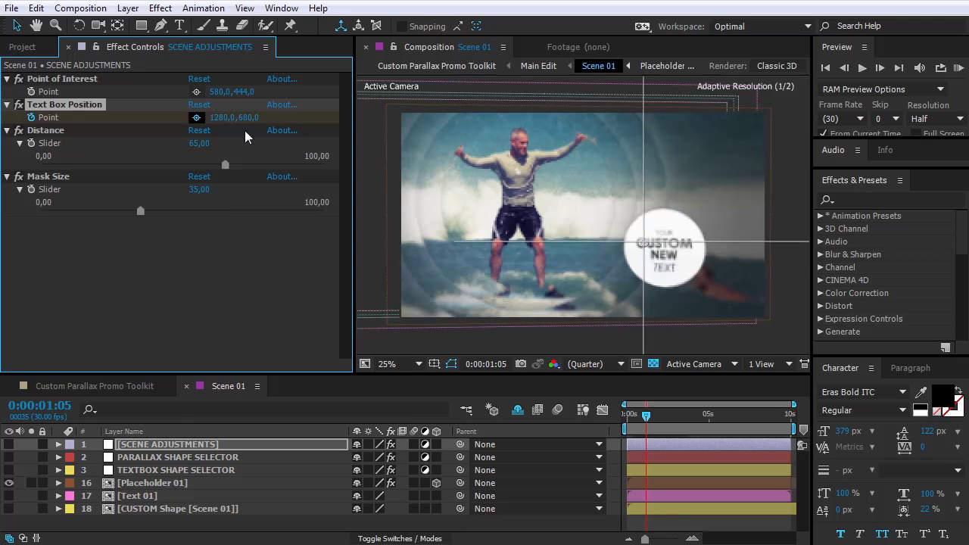
click(483, 162)
key(Home)
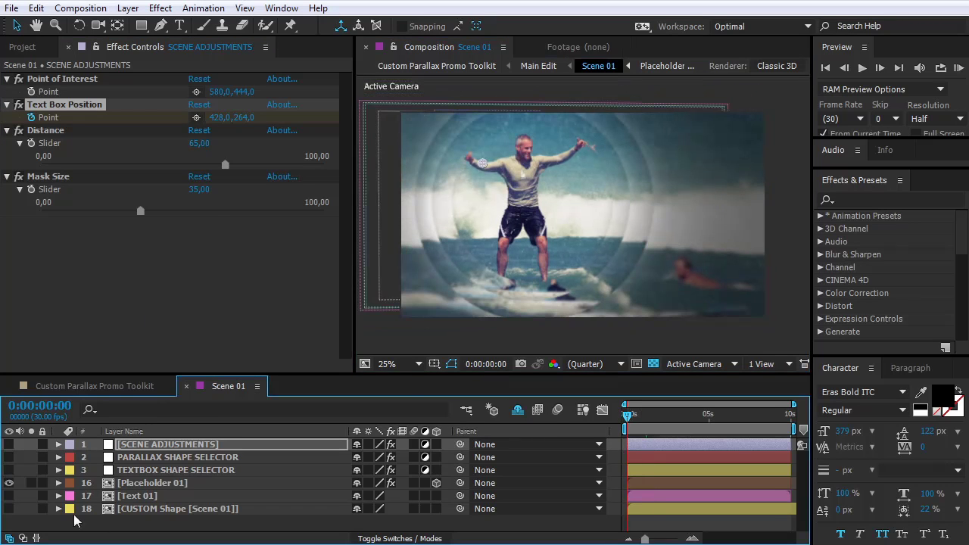
Step: Preview the scene and raise the SCENE ADJUSTMENTS sliders to about 73.99 for Distance and about 48.53 for Mask Size
click(55, 132)
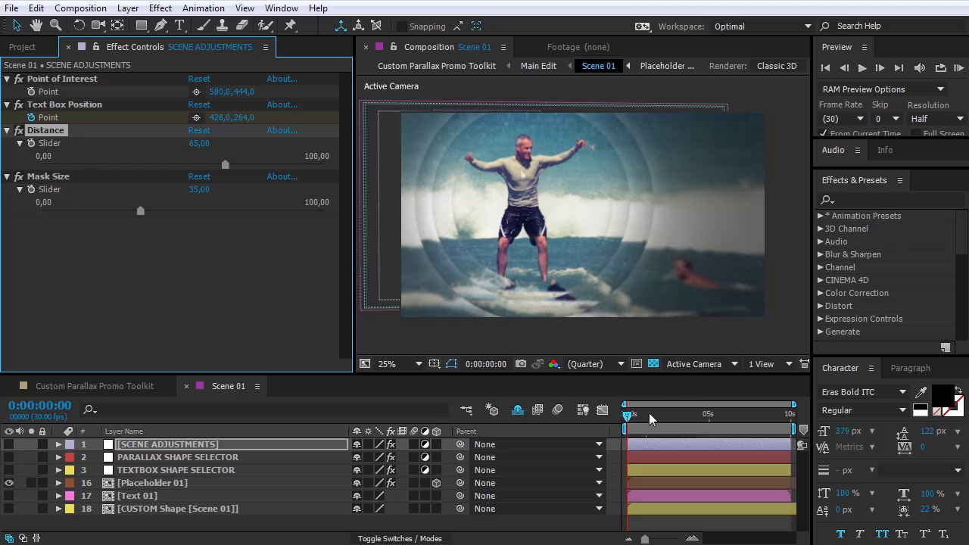
key(space)
drag(225, 164, 251, 164)
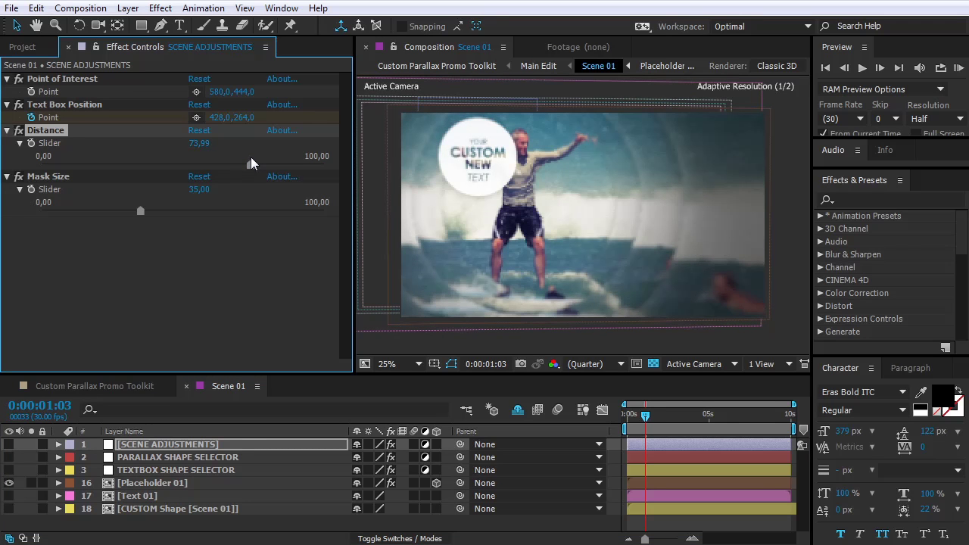
drag(140, 211, 179, 195)
key(Up)
key(Up)
click(597, 249)
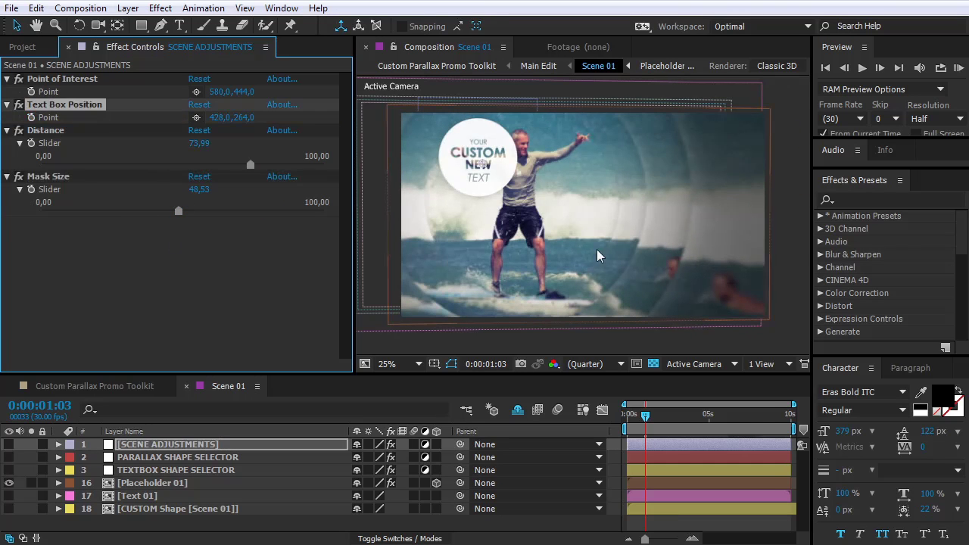
Step: Examine the shape options of the PARALLAX SHAPE SELECTOR layer and view the scene at 0:00:01:12
click(171, 458)
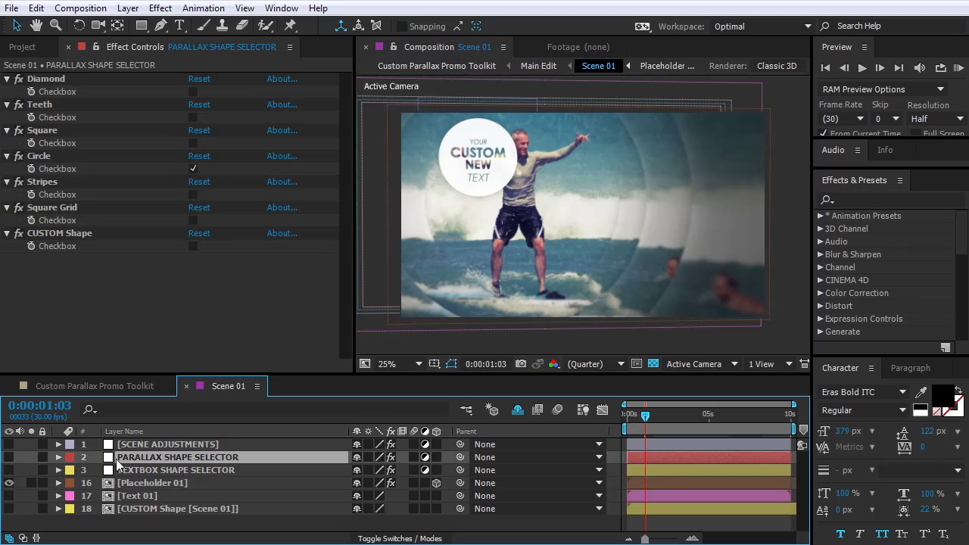
click(273, 338)
mouse_move(645, 415)
mouse_down()
mouse_move(636, 418)
mouse_move(650, 422)
mouse_up()
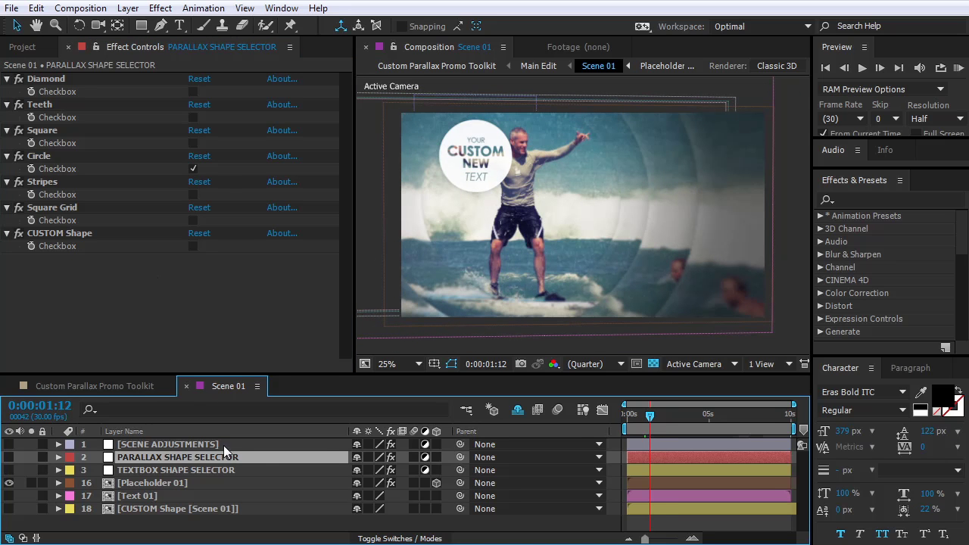
Step: Examine the available text box shapes in the effects of the TEXTBOX SHAPE SELECTOR layer
click(142, 469)
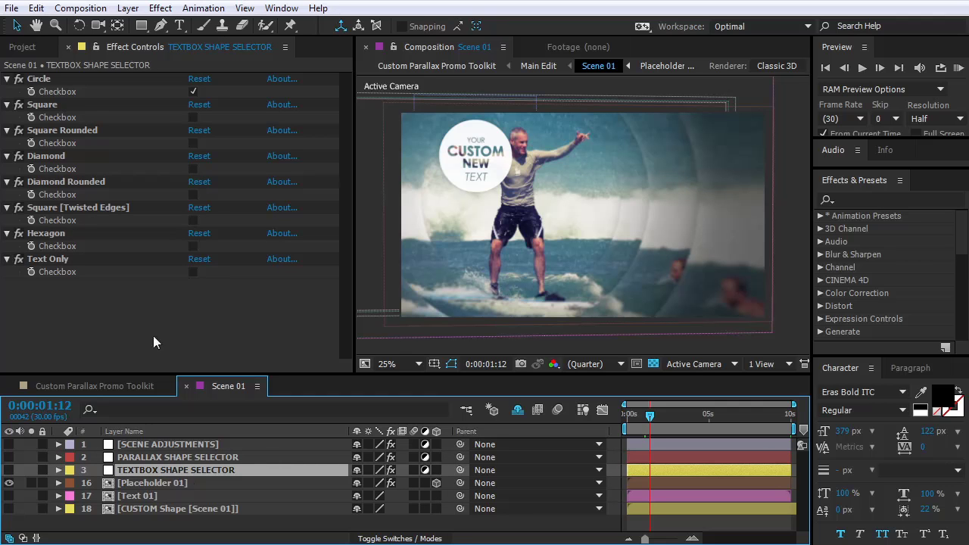
click(137, 47)
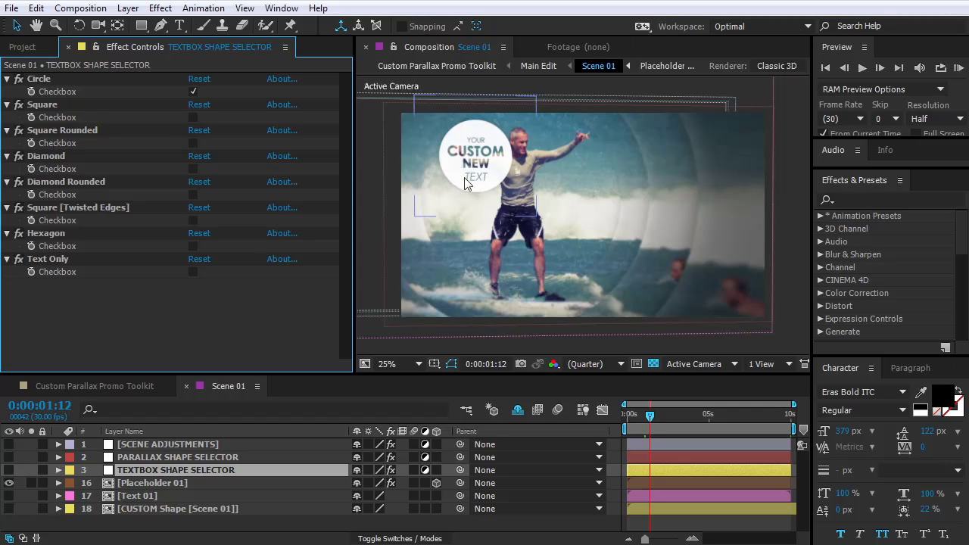
click(35, 79)
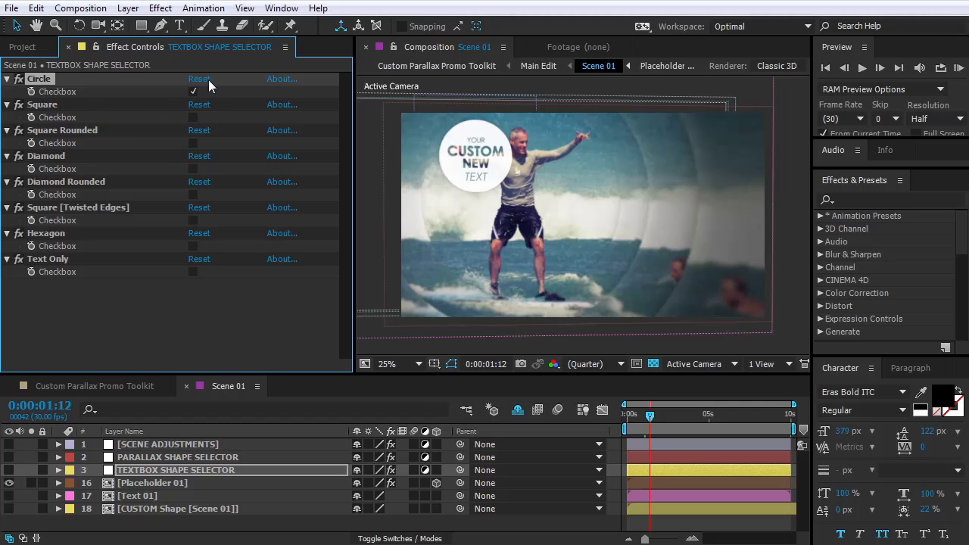
click(31, 106)
click(34, 130)
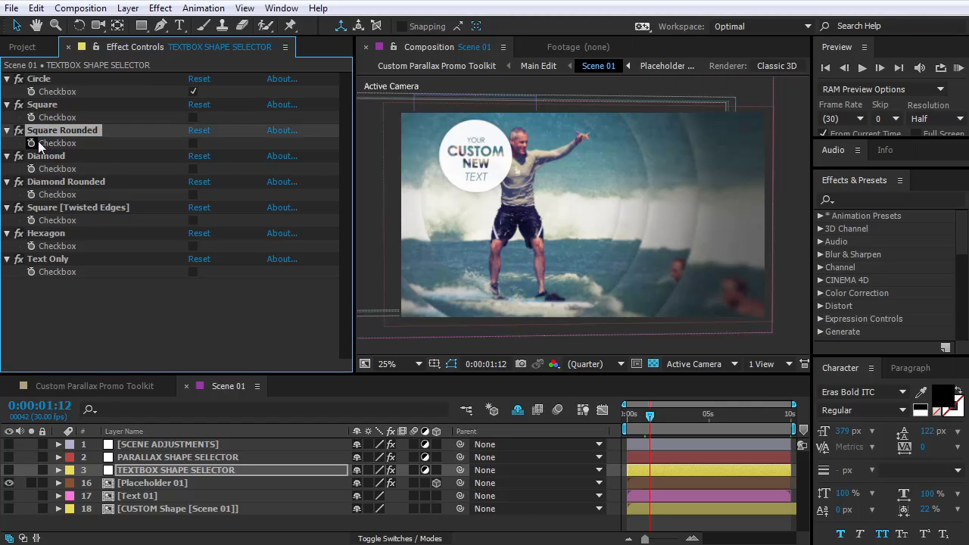
click(40, 78)
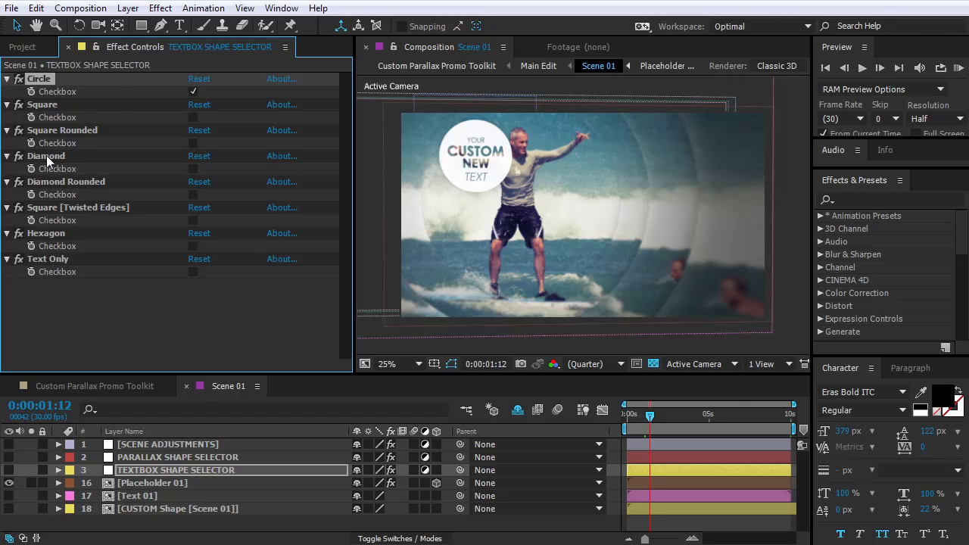
Step: Turn off the Circle text box shape and try out the Diamond and Text Only shapes
click(193, 91)
click(193, 92)
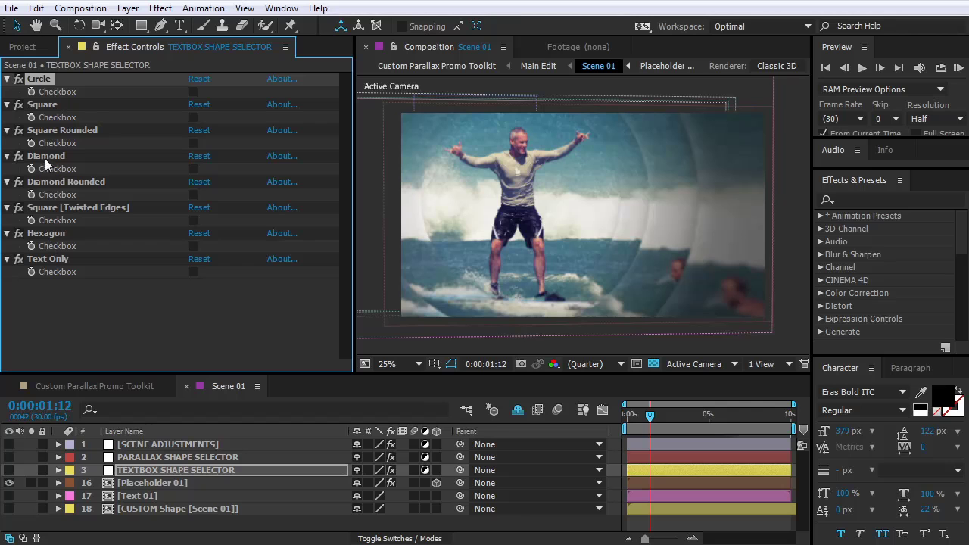
click(194, 168)
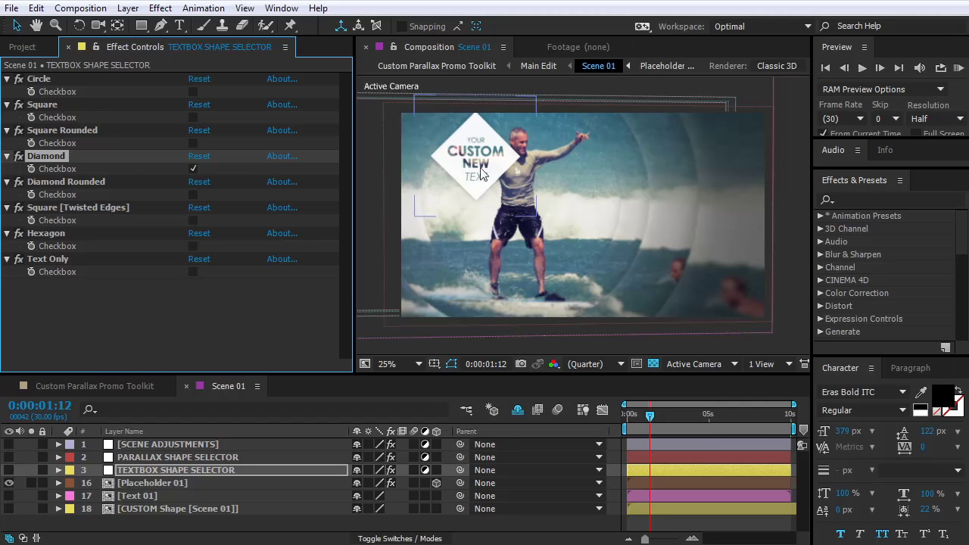
click(194, 168)
click(193, 272)
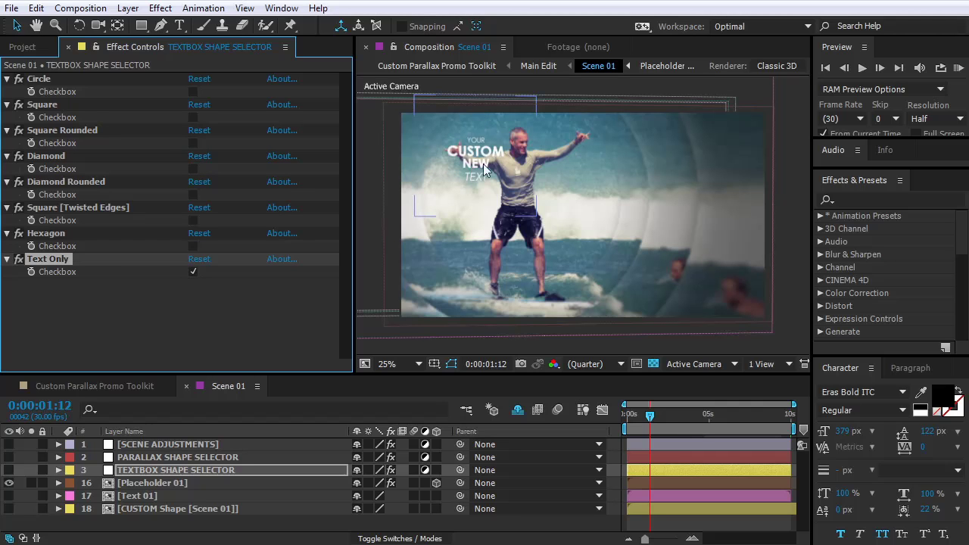
click(193, 272)
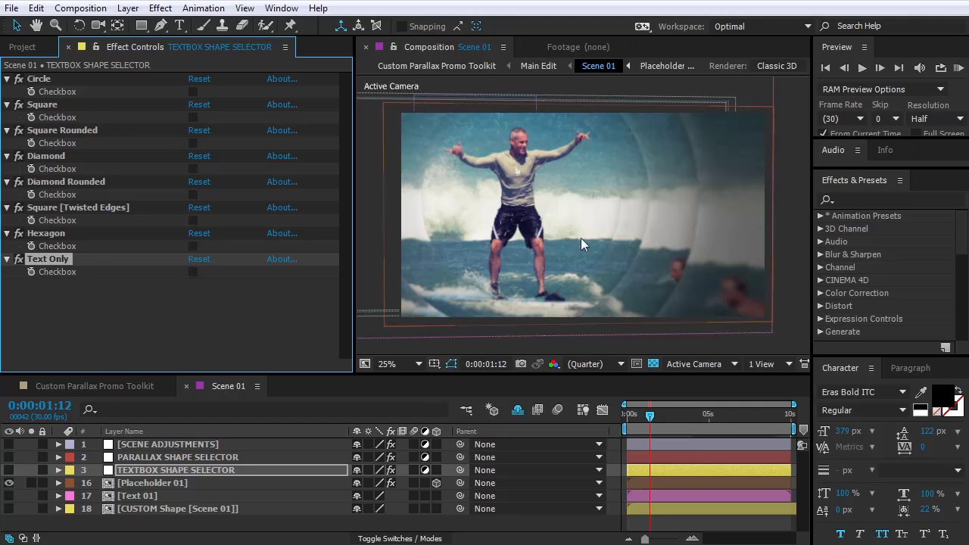
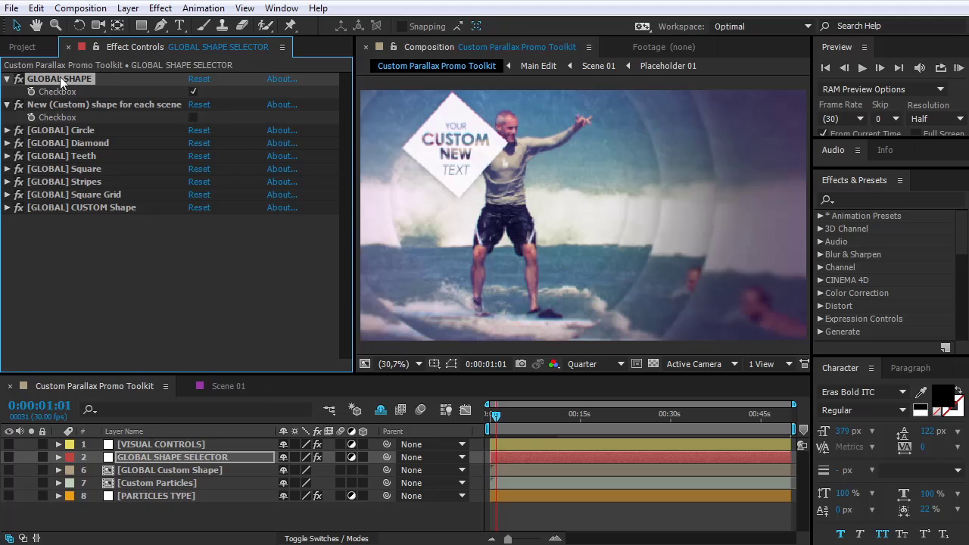
Step: Inspect the [GLOBAL] Circle option of the GLOBAL SHAPE SELECTOR layer and view the composition up to 0:00:03:27
click(7, 130)
click(194, 144)
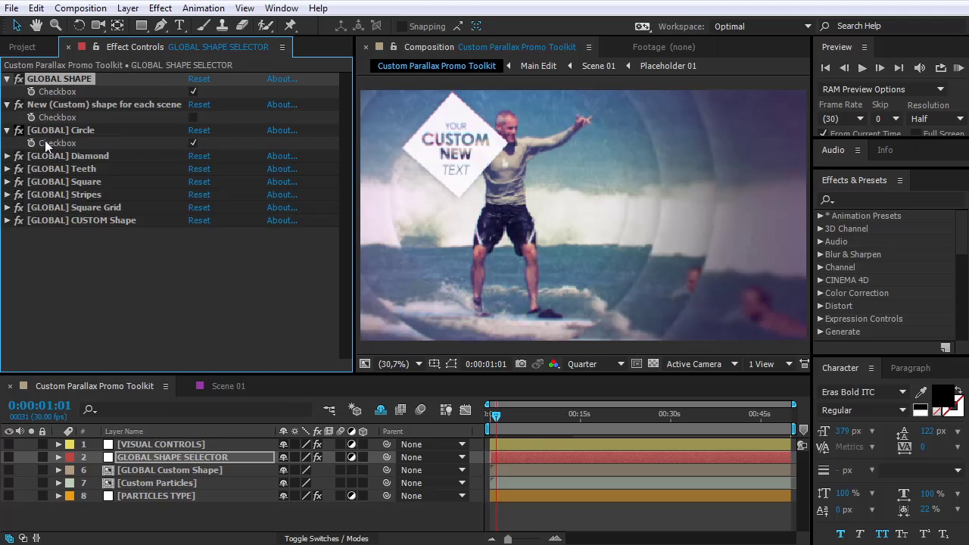
click(7, 130)
drag(511, 412, 497, 417)
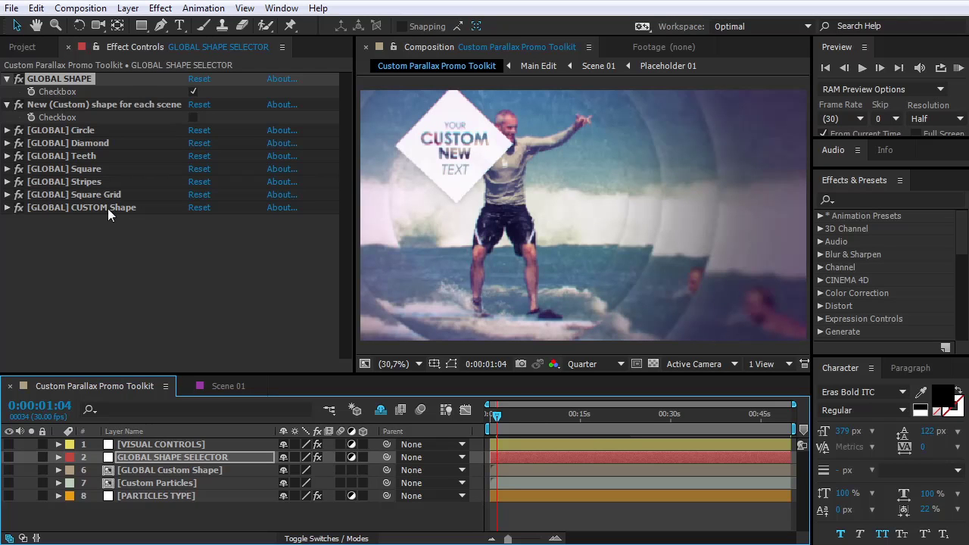
mouse_move(514, 416)
mouse_down()
mouse_move(551, 418)
mouse_move(512, 413)
mouse_up()
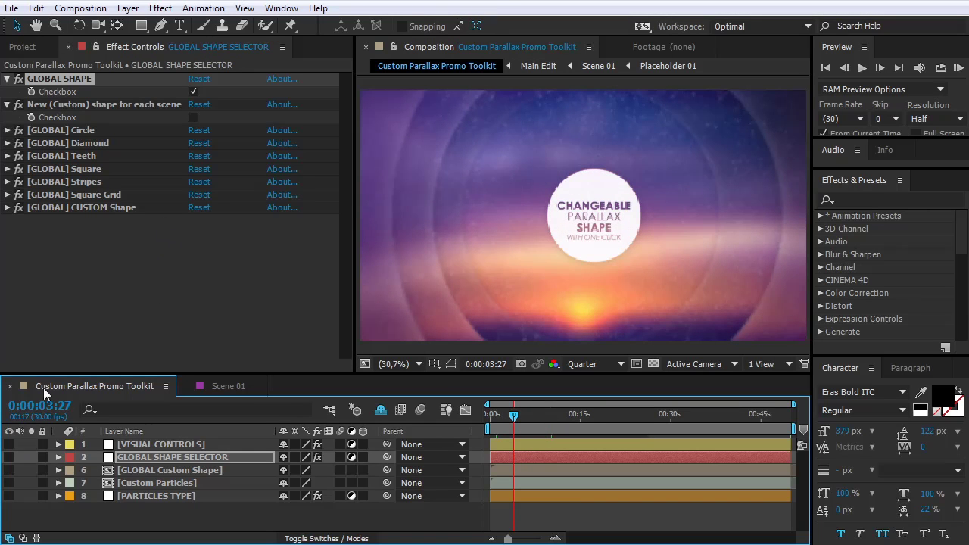
Step: Examine the GLOBAL SHAPE and New (Custom) shape for each scene options of the GLOBAL SHAPE SELECTOR layer
click(117, 519)
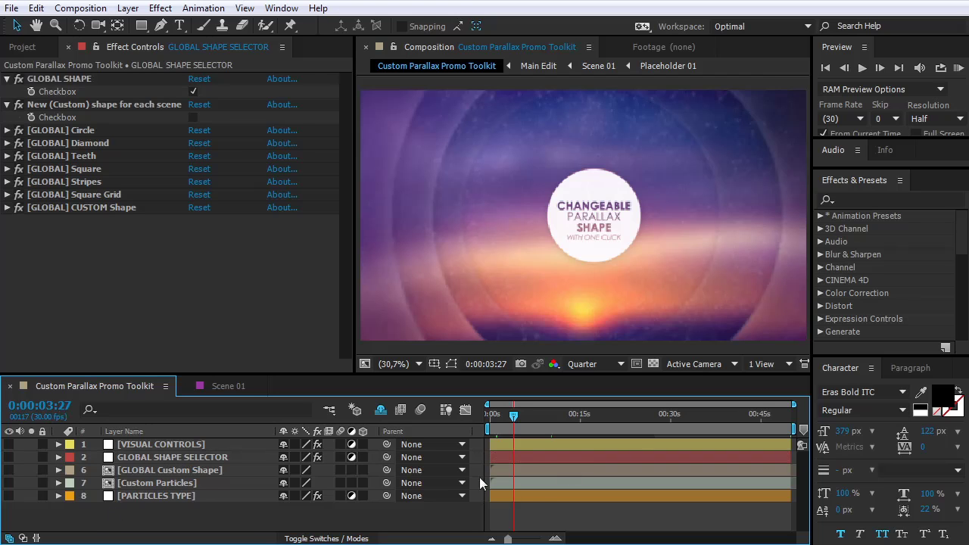
click(130, 458)
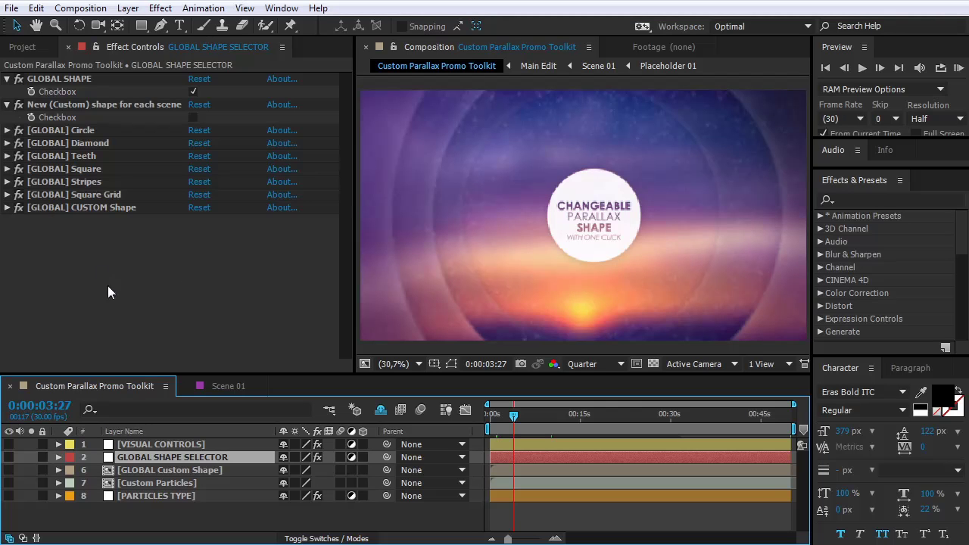
click(117, 46)
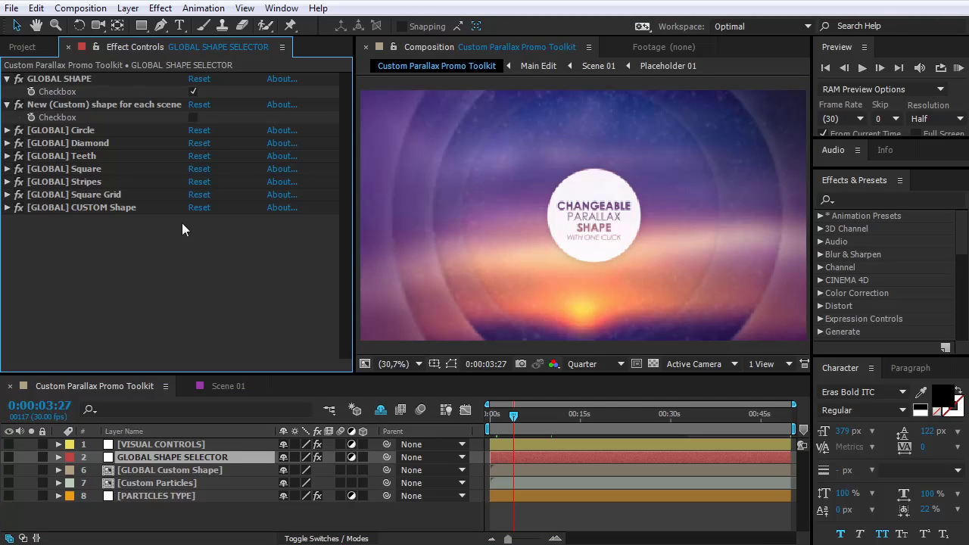
click(63, 78)
click(192, 90)
click(193, 92)
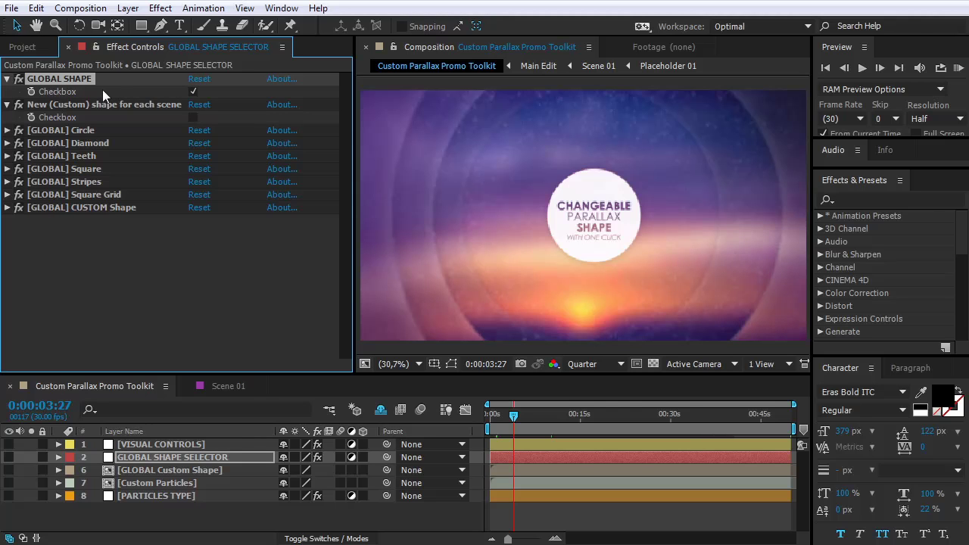
click(40, 106)
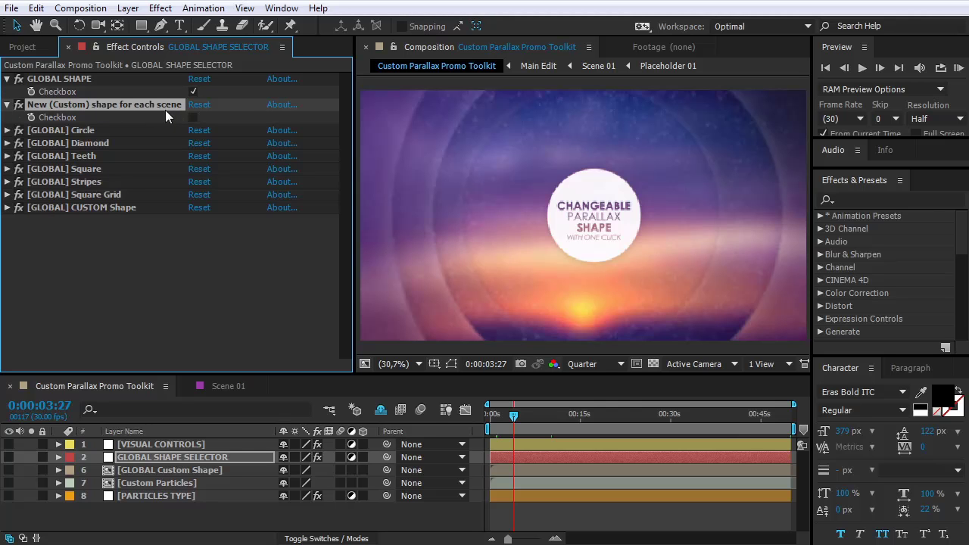
click(152, 262)
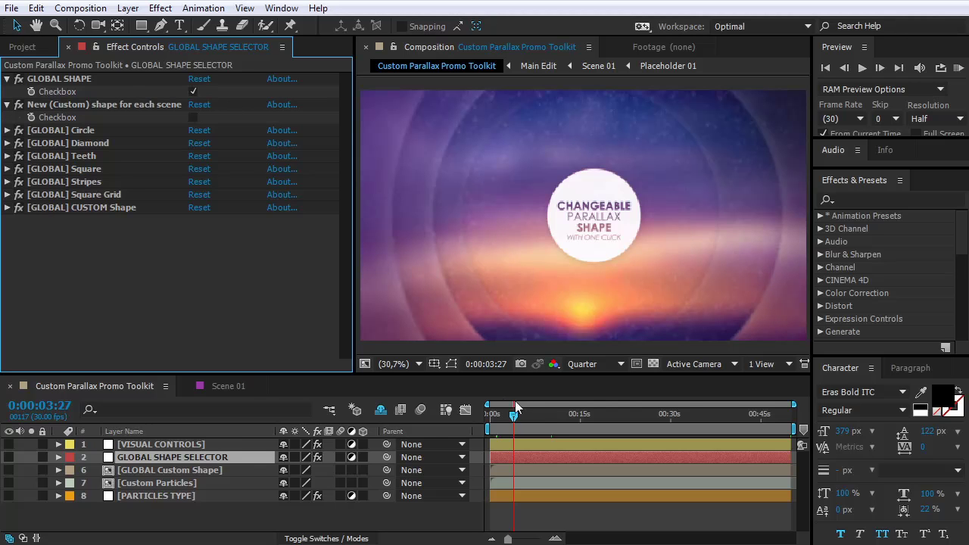
Step: View the composition at 0:00:19:07 and reveal the checkboxes of the global Circle, Diamond and Teeth shapes
click(520, 416)
drag(521, 417, 606, 428)
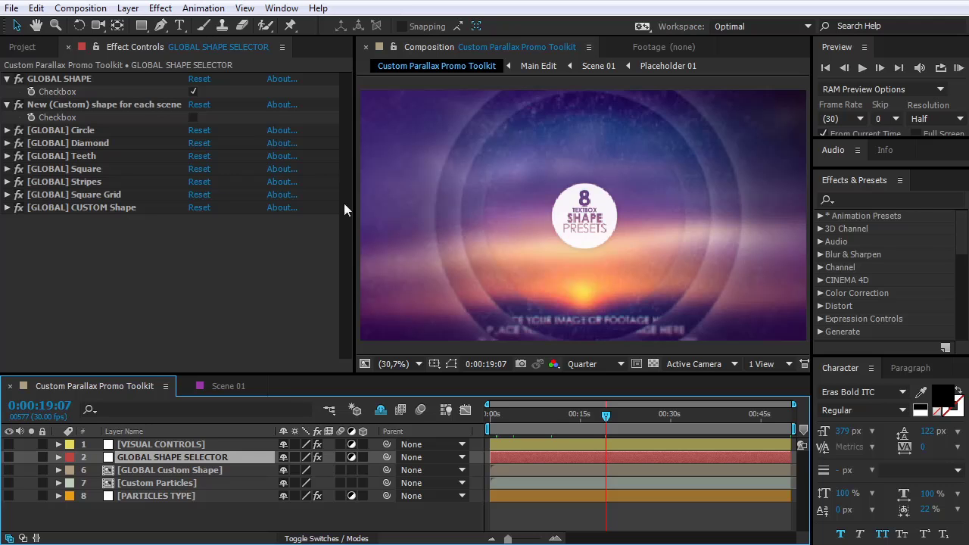
click(8, 130)
click(37, 104)
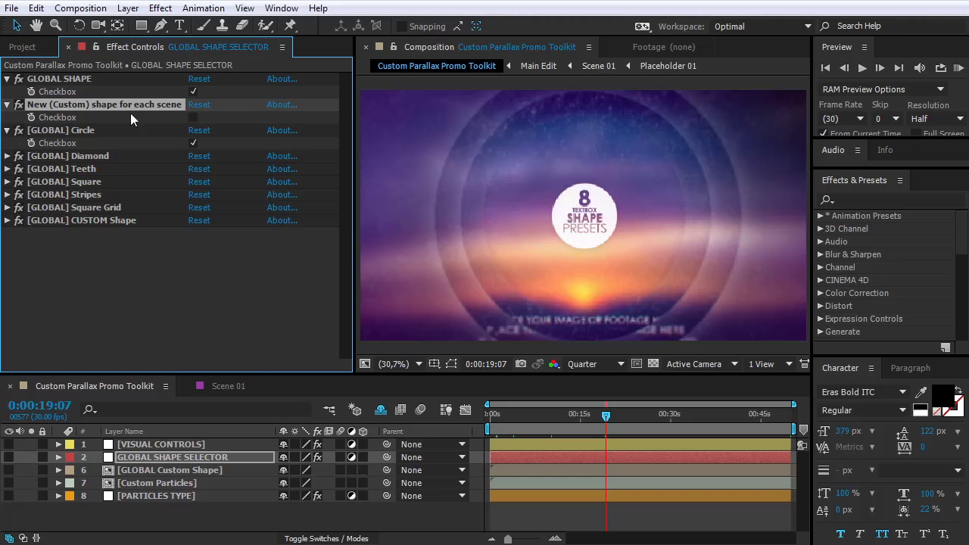
click(75, 130)
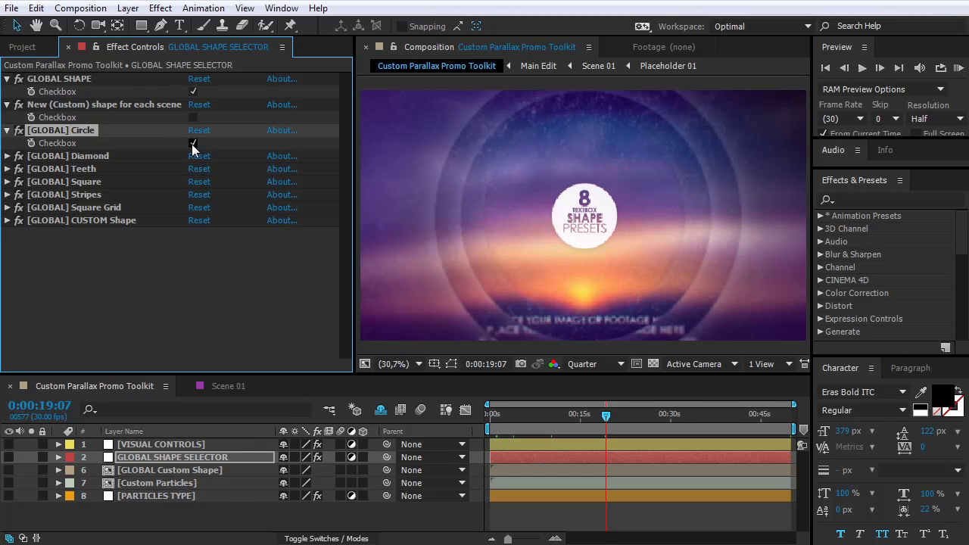
click(8, 156)
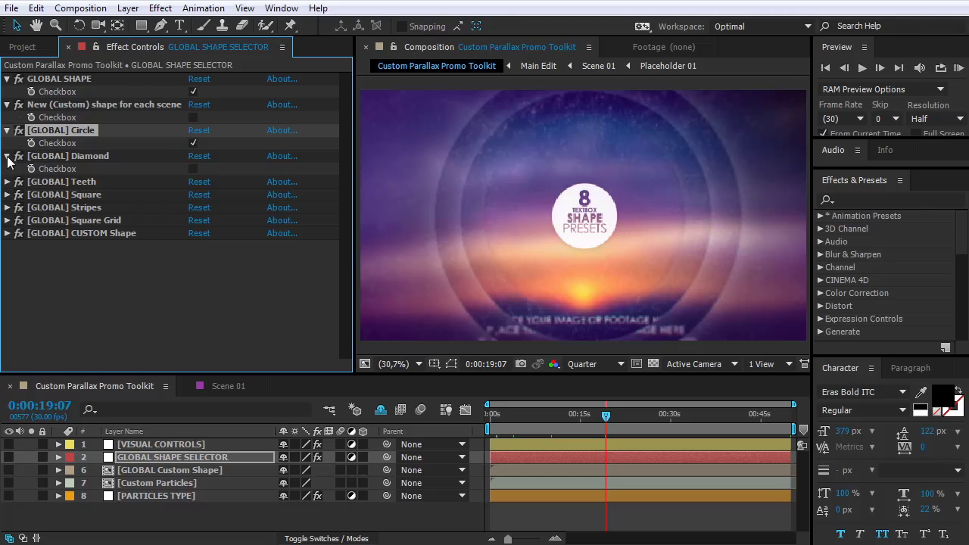
click(7, 183)
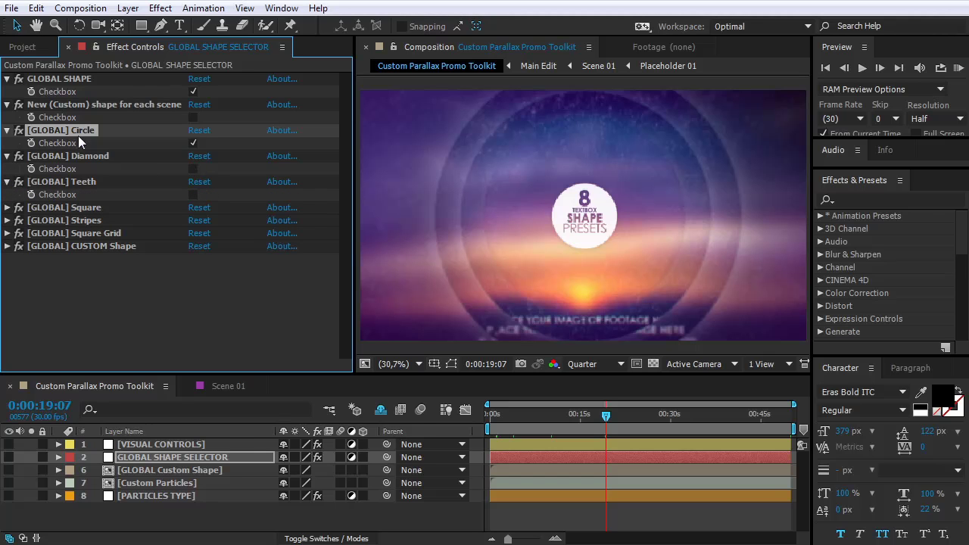
click(126, 289)
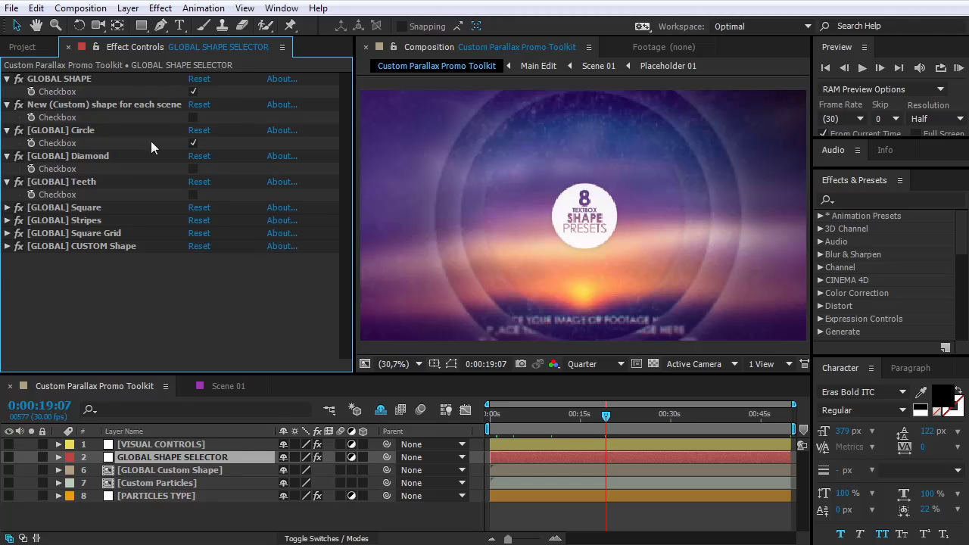
Step: Switch the global parallax shape from Circle to Diamond and preview it in several scenes, ending at 0:00:06:24
click(193, 143)
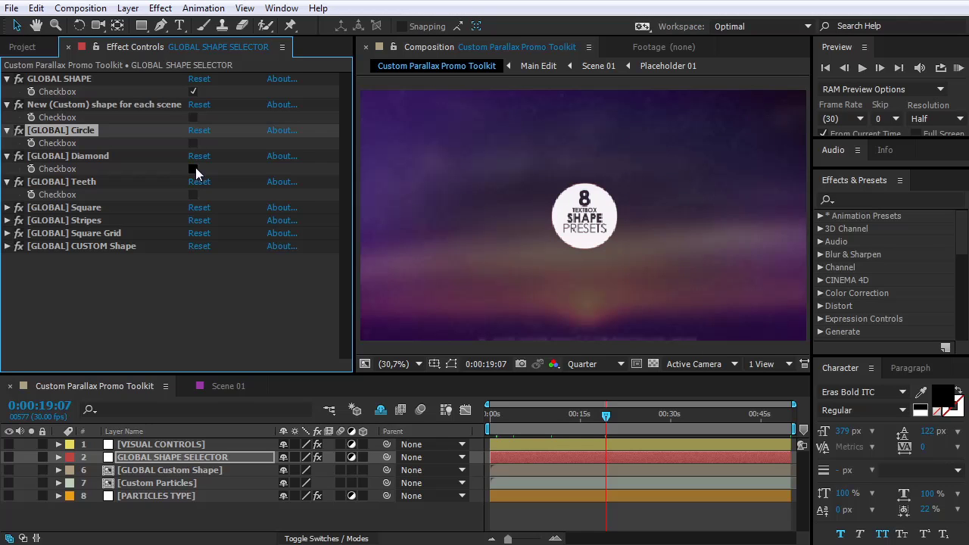
click(194, 168)
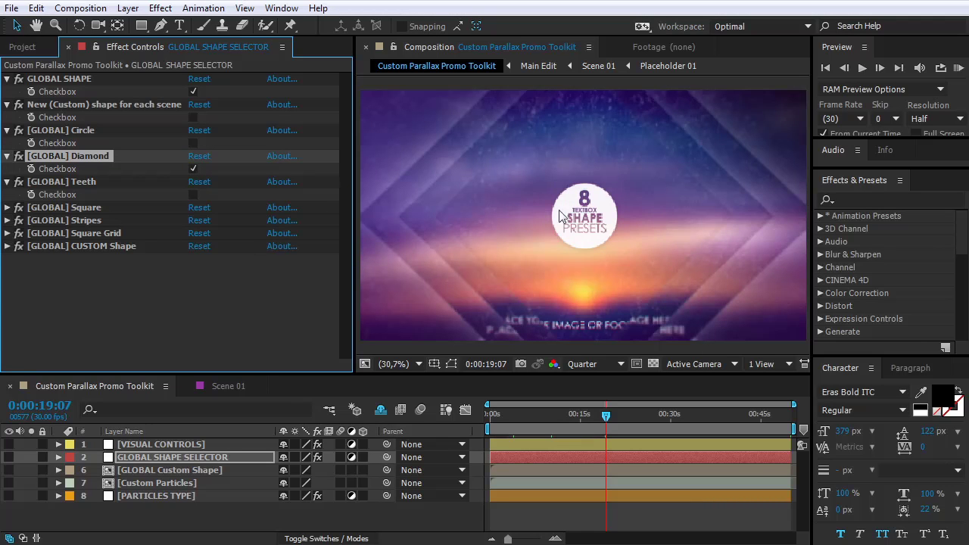
drag(606, 415, 503, 416)
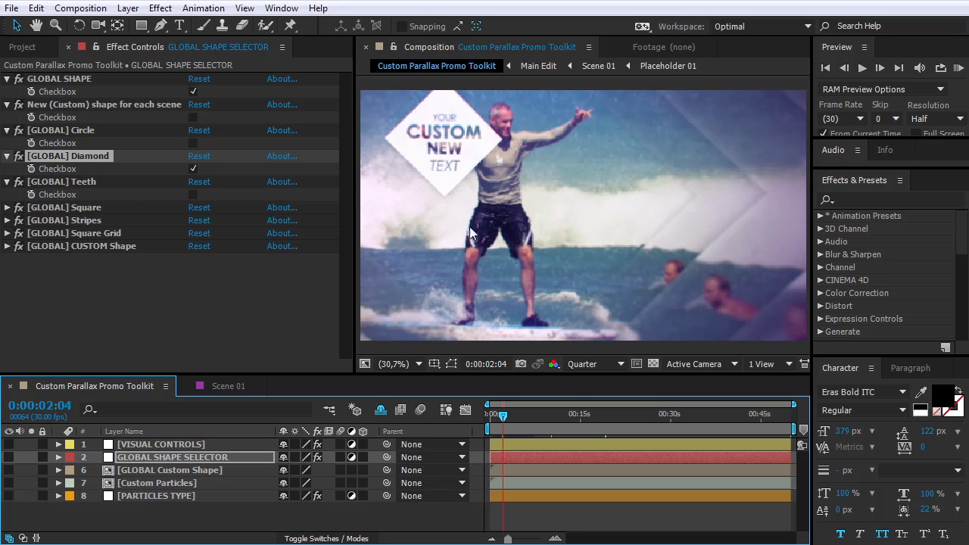
click(534, 417)
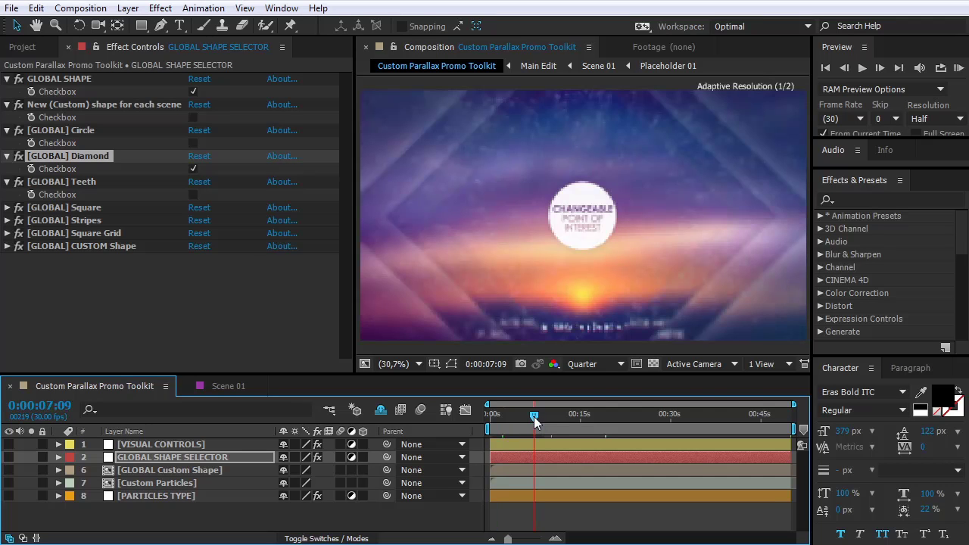
drag(534, 417, 531, 420)
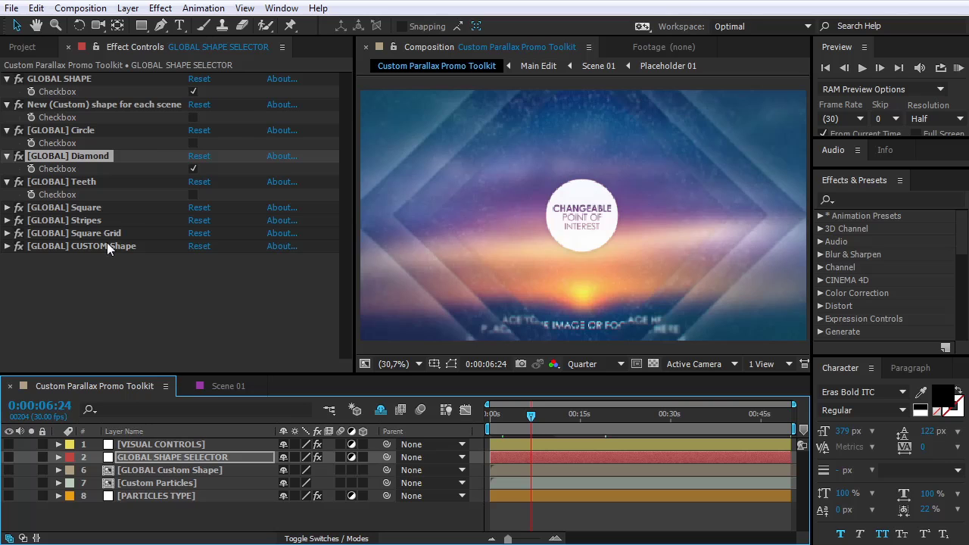
Step: Turn off the global Diamond shape and reveal the [GLOBAL] CUSTOM Shape option so that it is enabled
click(192, 168)
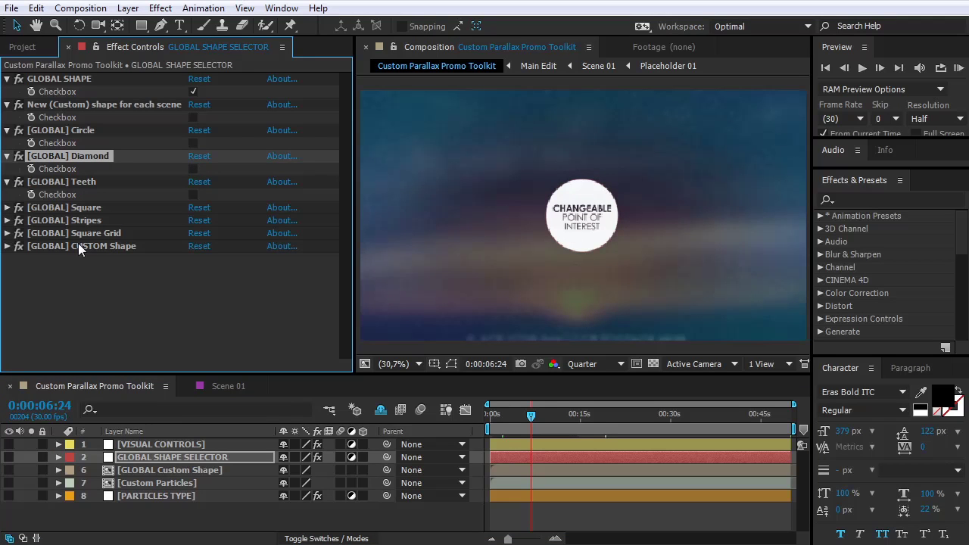
click(39, 246)
click(7, 246)
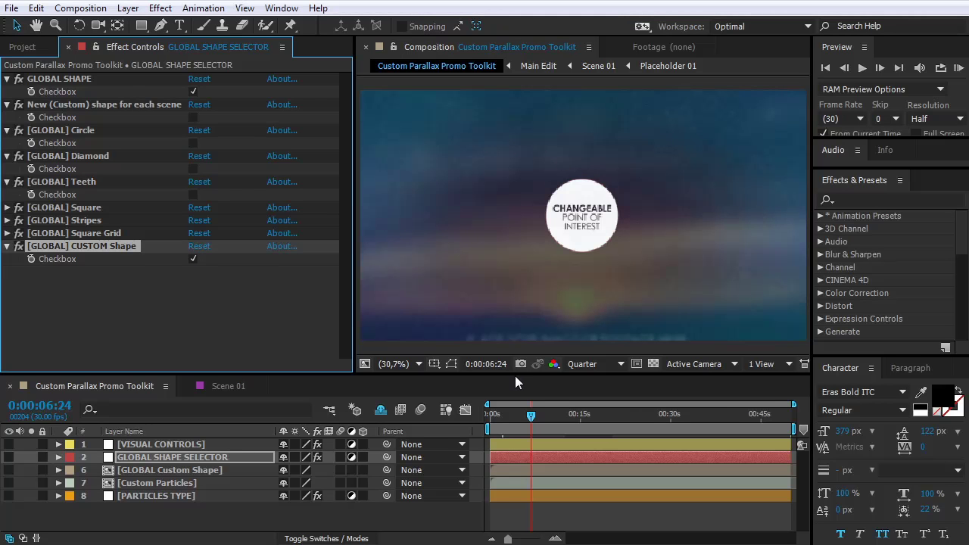
Step: Open the GLOBAL Custom Shape composition and move the current time to 0:00:27:11
click(166, 506)
click(150, 472)
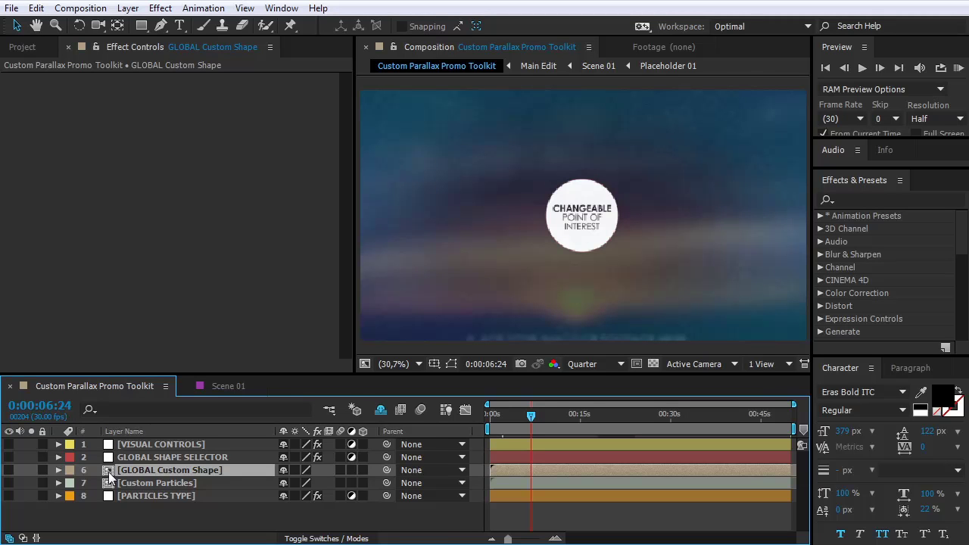
double_click(110, 476)
drag(651, 415, 675, 415)
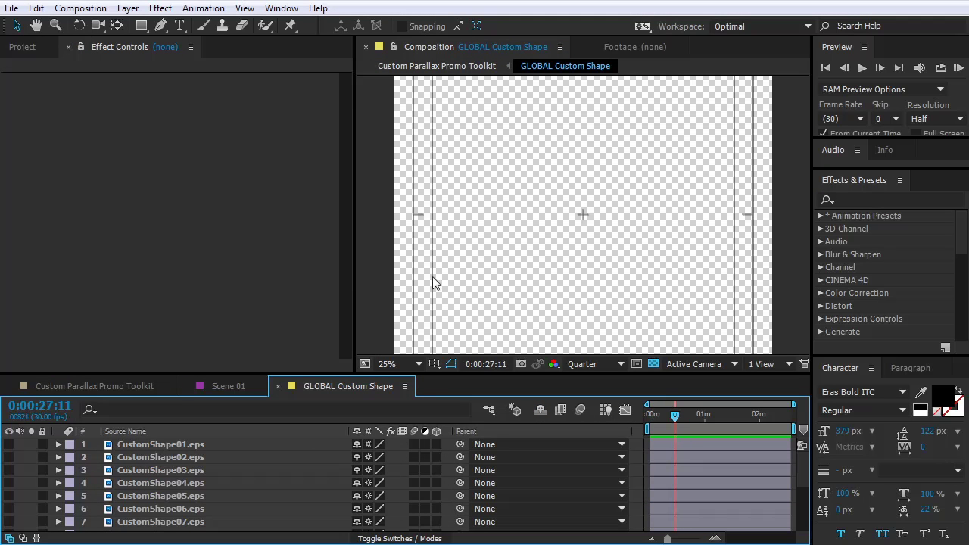
Step: Import the Envato_Logo.png file into the project
click(75, 96)
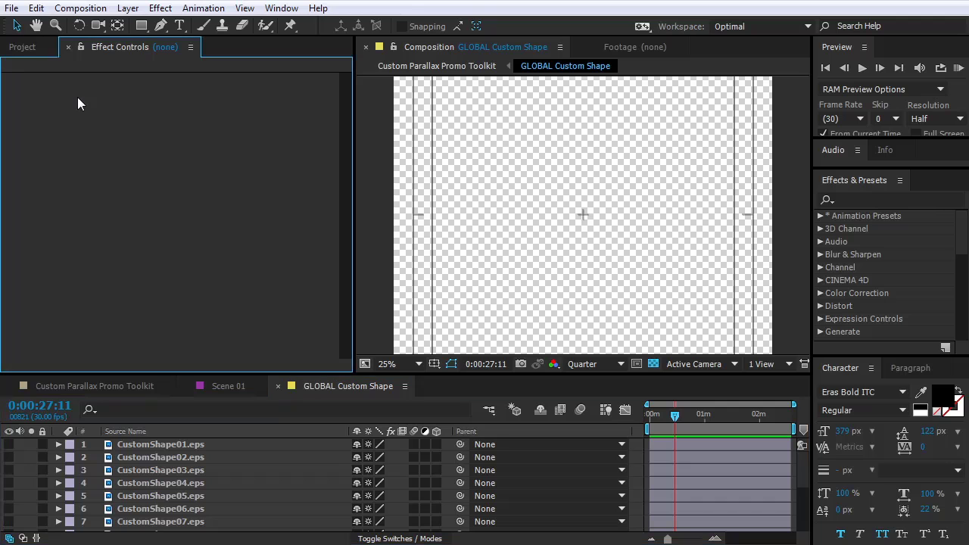
click(12, 9)
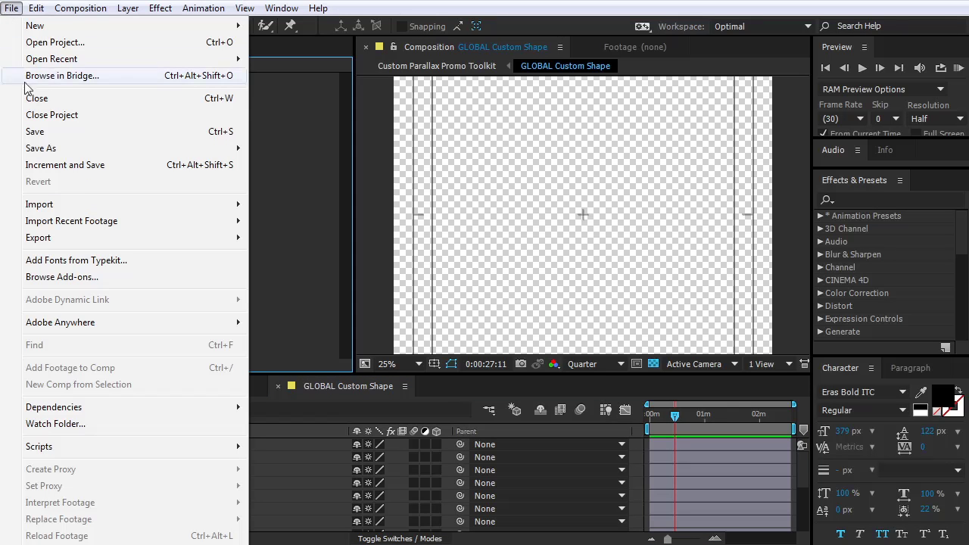
mouse_move(227, 204)
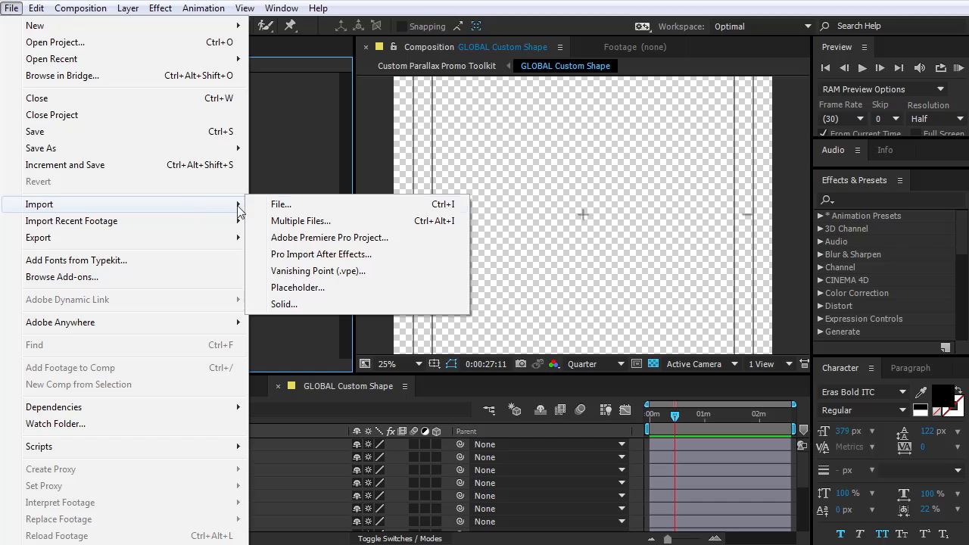
click(296, 212)
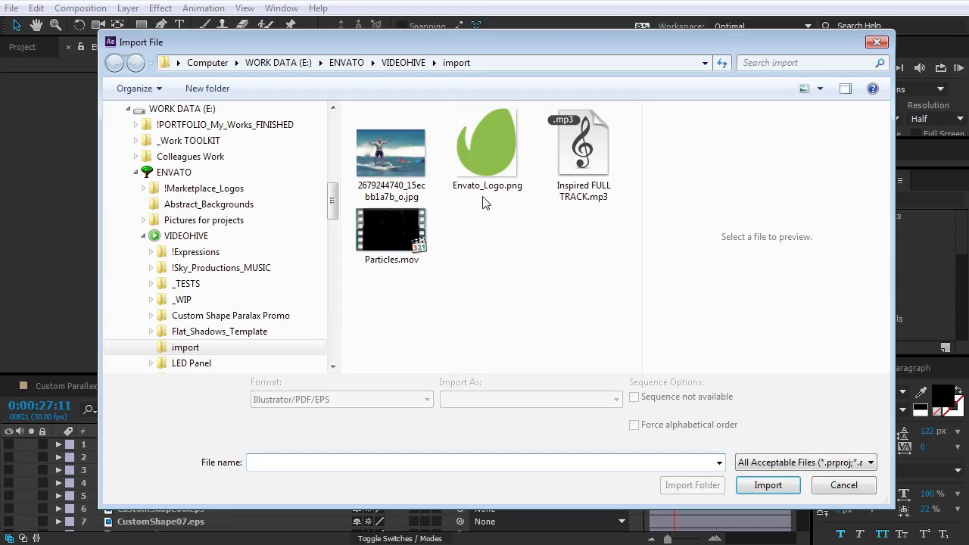
click(488, 148)
click(768, 473)
Step: Add Envato_Logo.png as the first layer of GLOBAL Custom Shape and view the result in the main composition at 0:00:25:12
drag(83, 347, 144, 442)
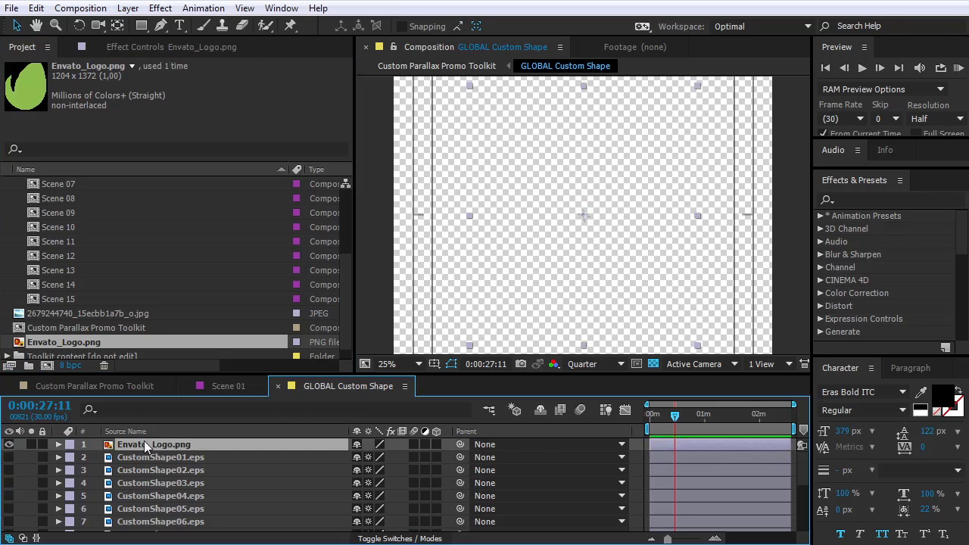
scroll(570, 215, down, 1)
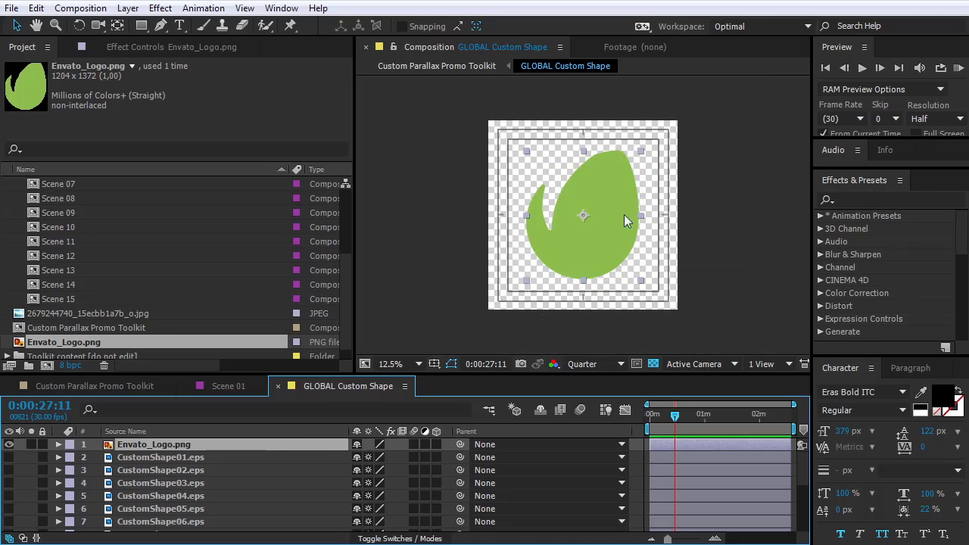
click(119, 385)
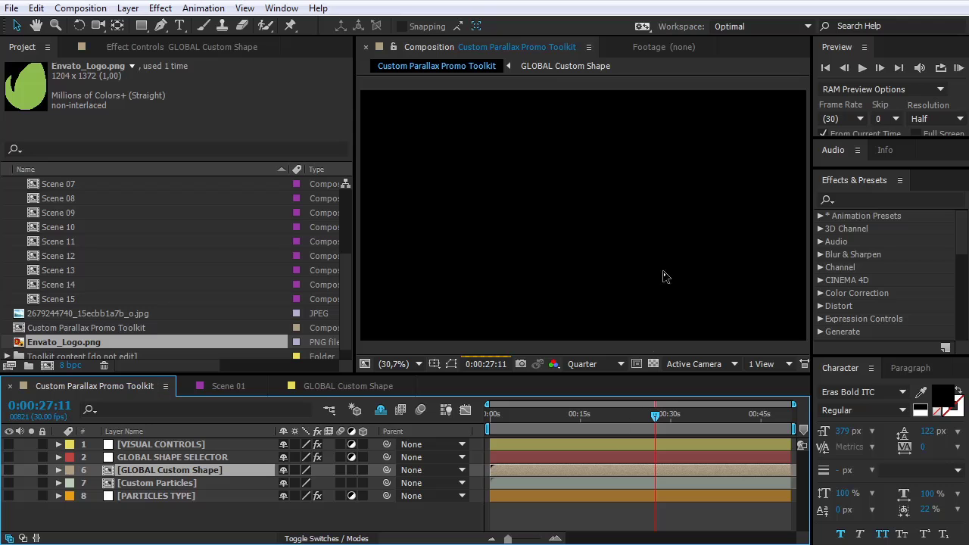
mouse_move(648, 418)
mouse_down()
mouse_move(634, 421)
mouse_move(643, 418)
mouse_up()
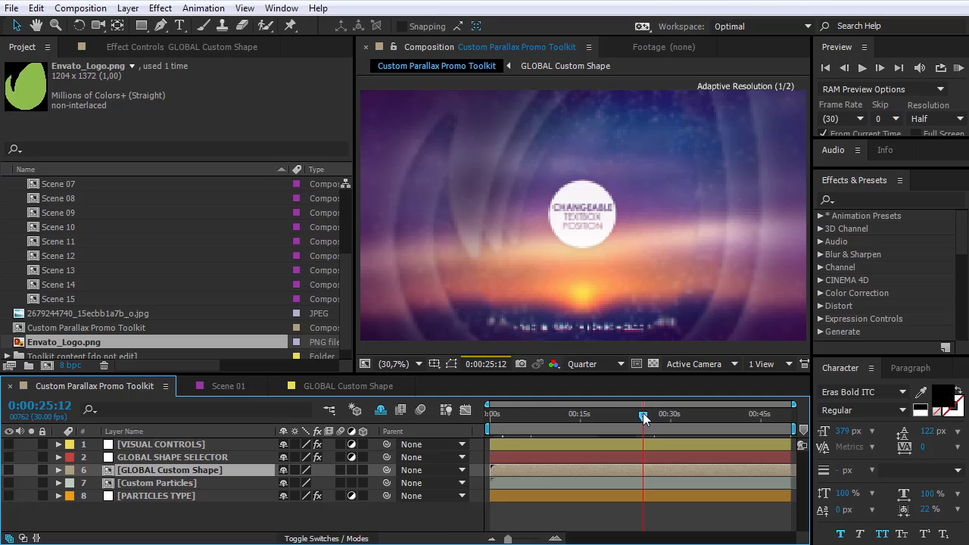
Step: In GLOBAL Custom Shape, hide the logo and show CustomShape02.eps instead, and check the main composition around 0:00:25:09
click(358, 384)
drag(650, 413, 675, 415)
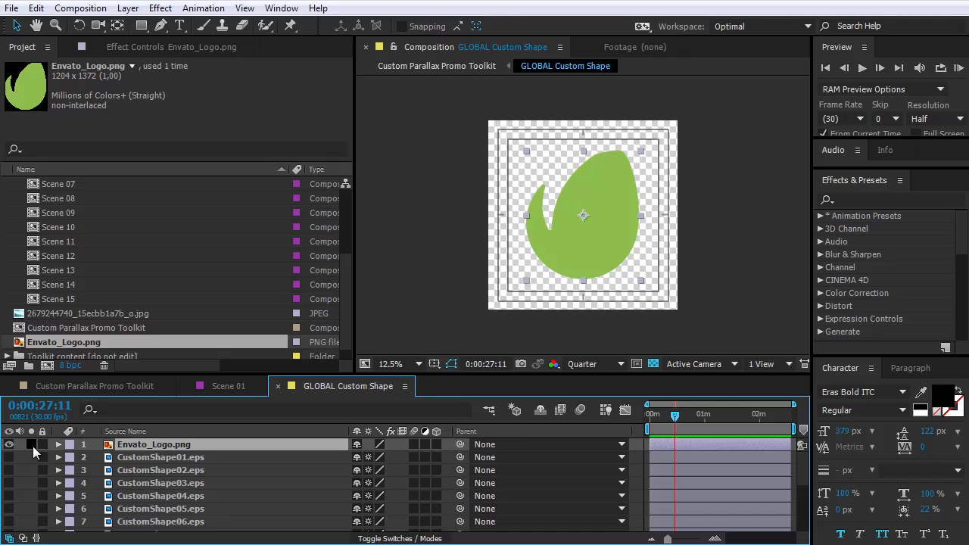
click(10, 446)
click(9, 457)
click(9, 458)
click(9, 471)
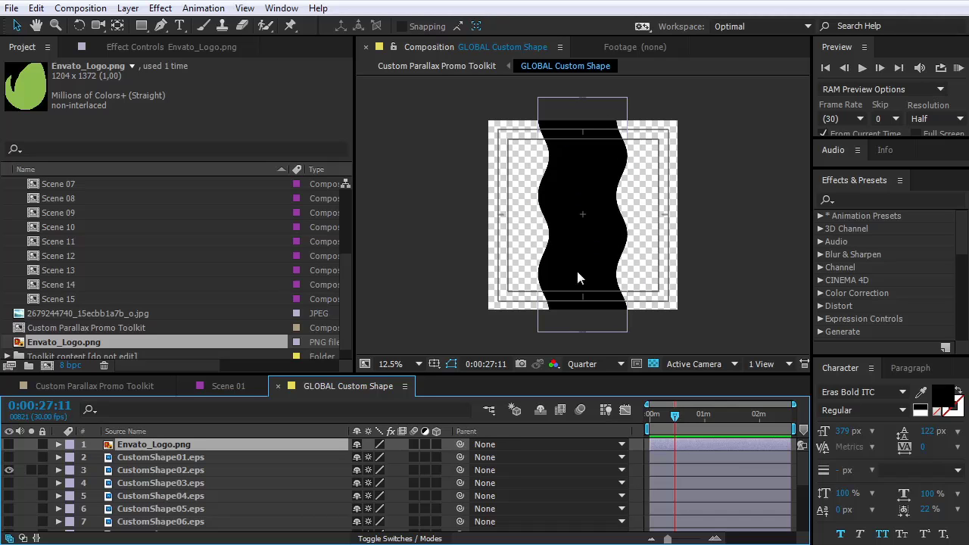
click(140, 387)
mouse_move(645, 419)
mouse_down()
mouse_move(628, 414)
mouse_move(644, 419)
mouse_up()
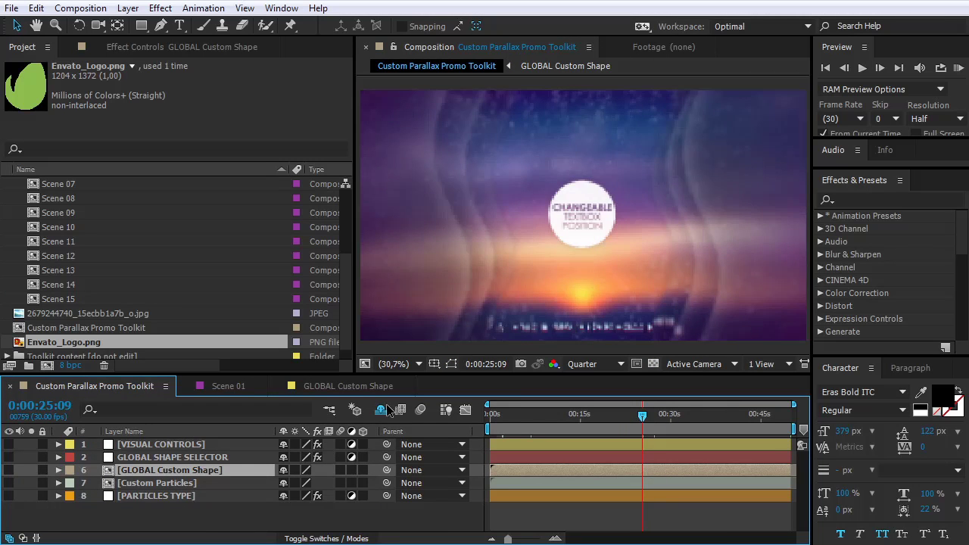
Step: In GLOBAL Custom Shape, hide CustomShape02.eps and show CustomShape04.eps instead, and check the main composition at 0:00:13:21
click(322, 388)
click(10, 470)
click(10, 483)
drag(666, 415, 702, 419)
click(9, 483)
click(9, 496)
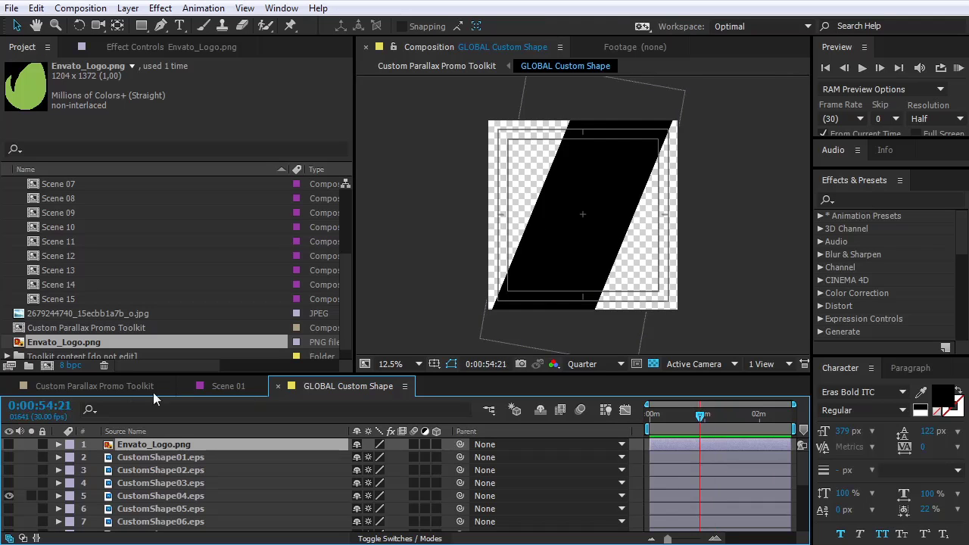
click(112, 384)
drag(504, 415, 572, 414)
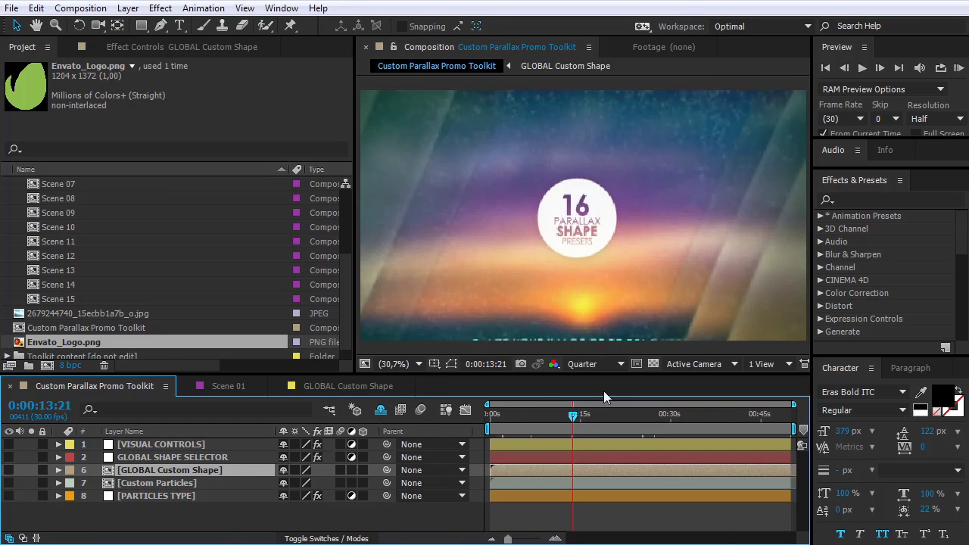
Step: In GLOBAL Custom Shape at 0:00:41:13, draw a closed, partly curved freeform shape with the Pen tool inside the frame
click(362, 389)
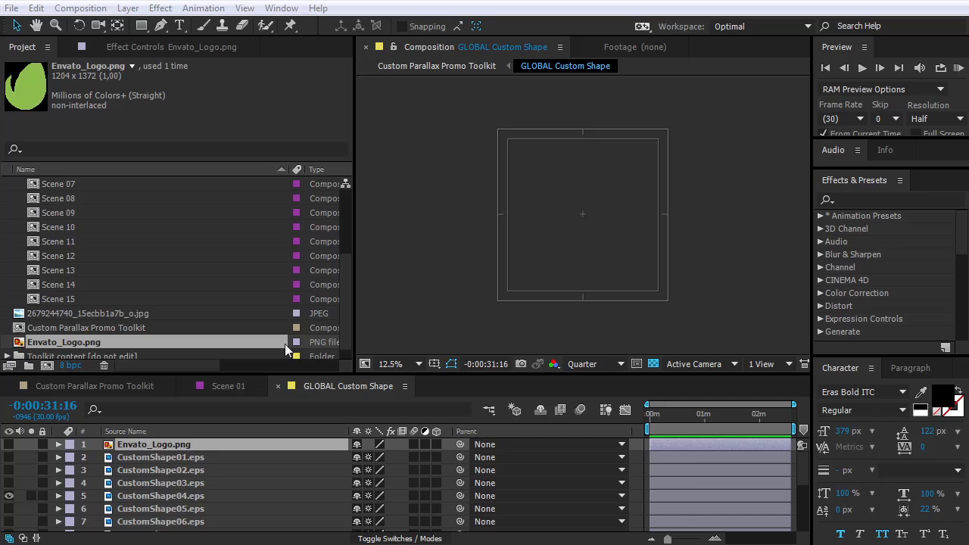
click(687, 414)
key(g)
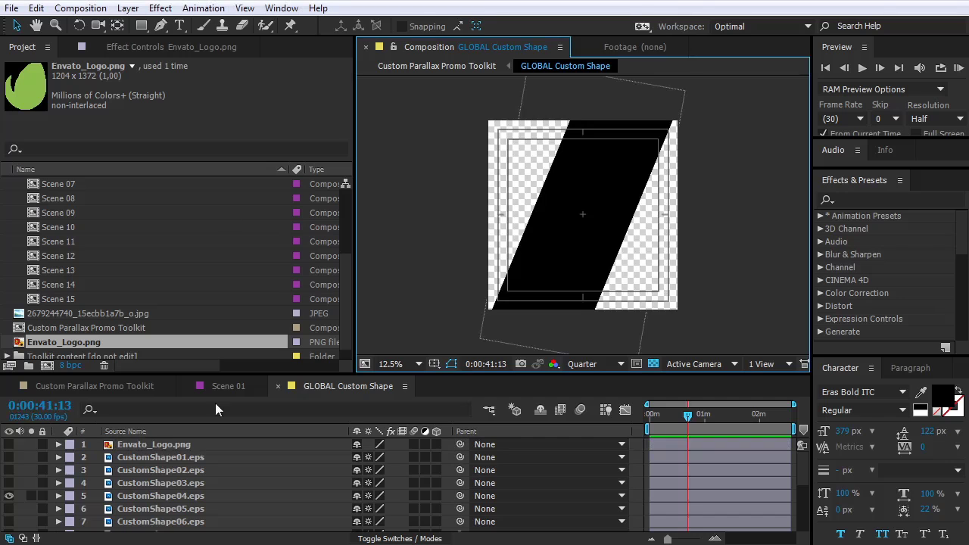
click(585, 155)
click(534, 164)
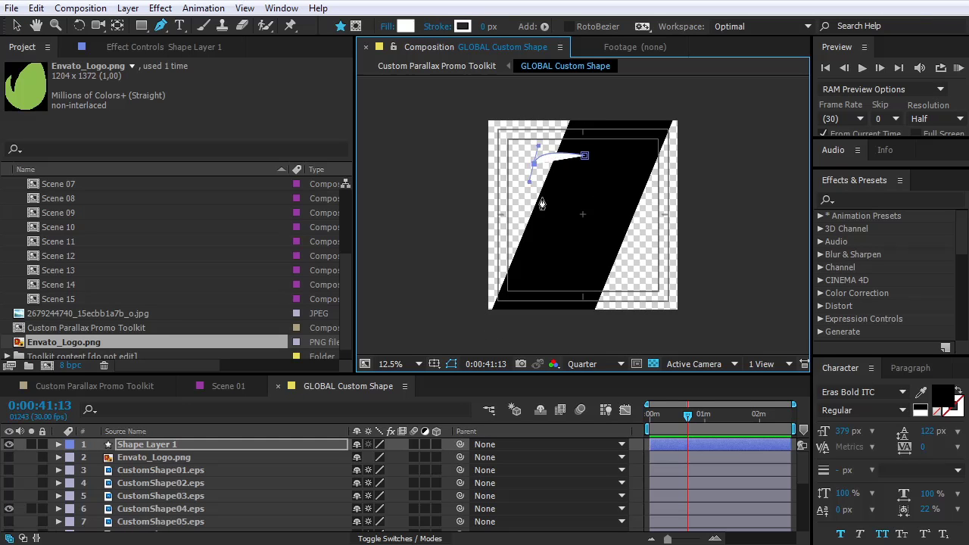
drag(560, 201, 561, 215)
drag(520, 240, 529, 263)
drag(618, 282, 642, 254)
click(648, 217)
click(585, 155)
Step: Fill the freeform shape with black, keeping CustomShape04.eps hidden, and view the result in the main composition
click(407, 26)
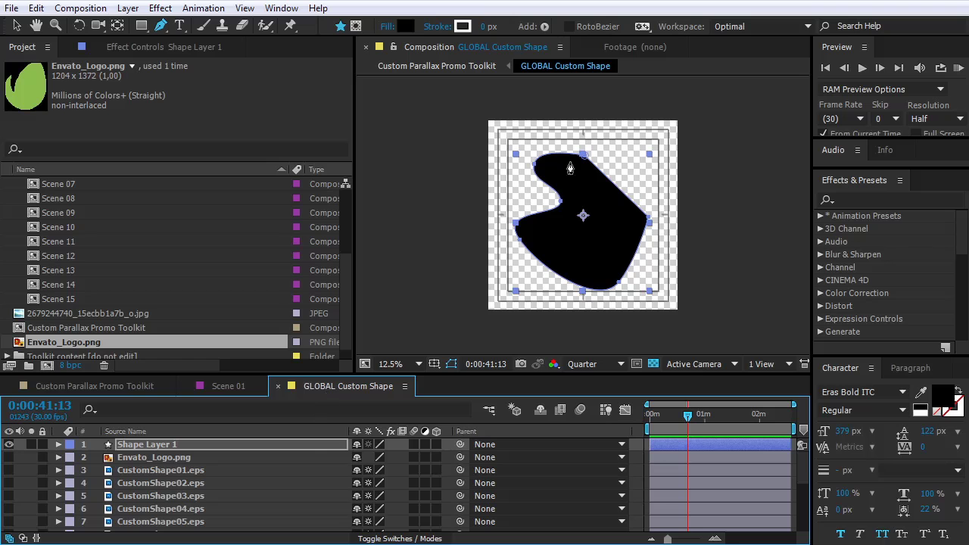
click(130, 387)
mouse_move(530, 409)
mouse_down()
mouse_move(517, 414)
mouse_move(546, 414)
mouse_move(530, 414)
mouse_up()
Step: Add a text layer with the letter B to GLOBAL Custom Shape at 0:00:39:24 and hide Shape Layer 1
click(312, 391)
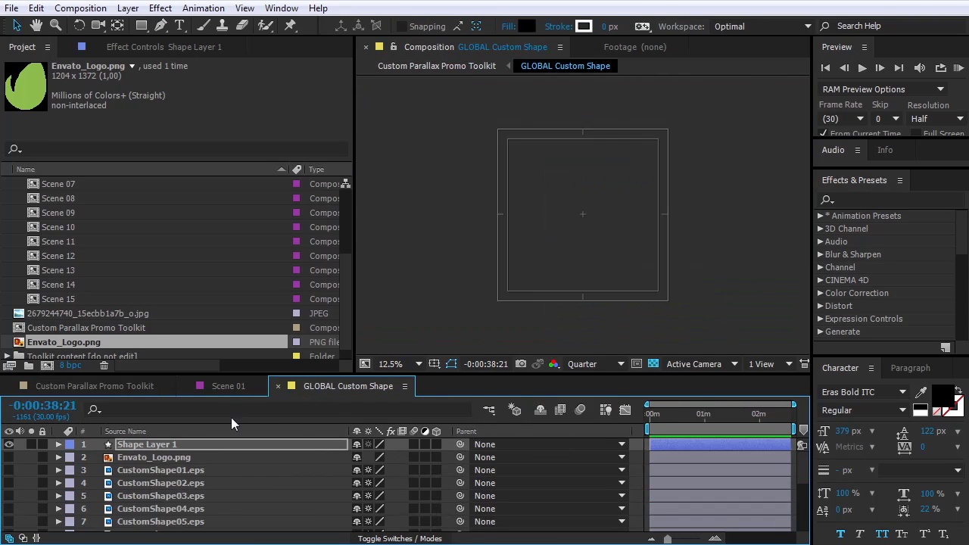
click(686, 430)
click(179, 25)
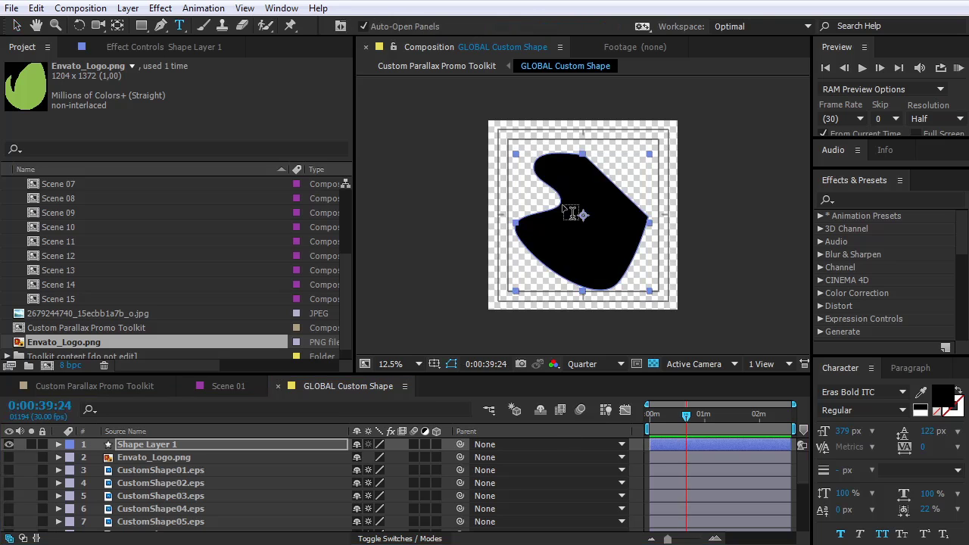
click(574, 213)
text(E)
click(9, 458)
Step: Scale the letter B to 392% and center it in the frame, viewing the result in the main composition at 0:00:15:07
click(16, 25)
key(s)
drag(383, 457, 485, 457)
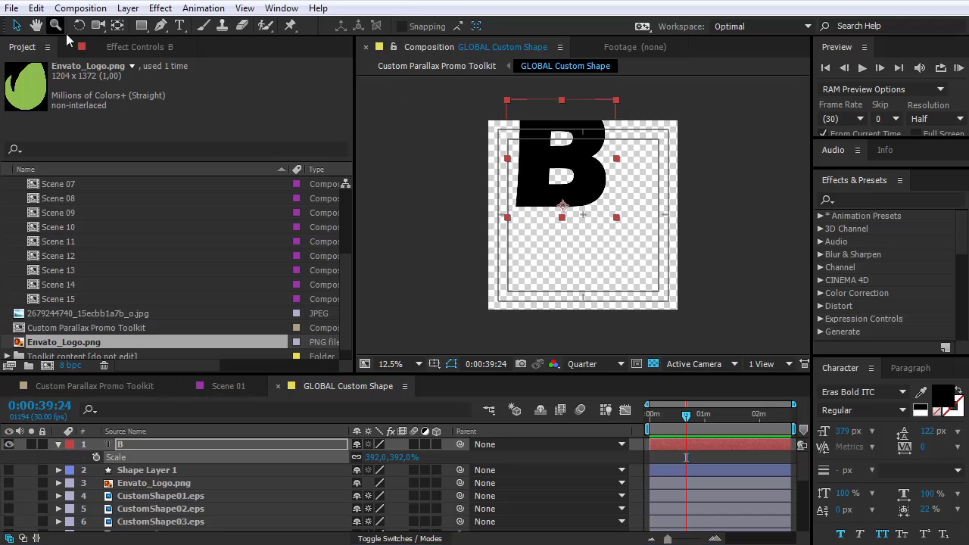
key(ctrl+Home)
click(95, 387)
mouse_move(588, 417)
mouse_down()
mouse_move(605, 417)
mouse_move(583, 420)
mouse_up()
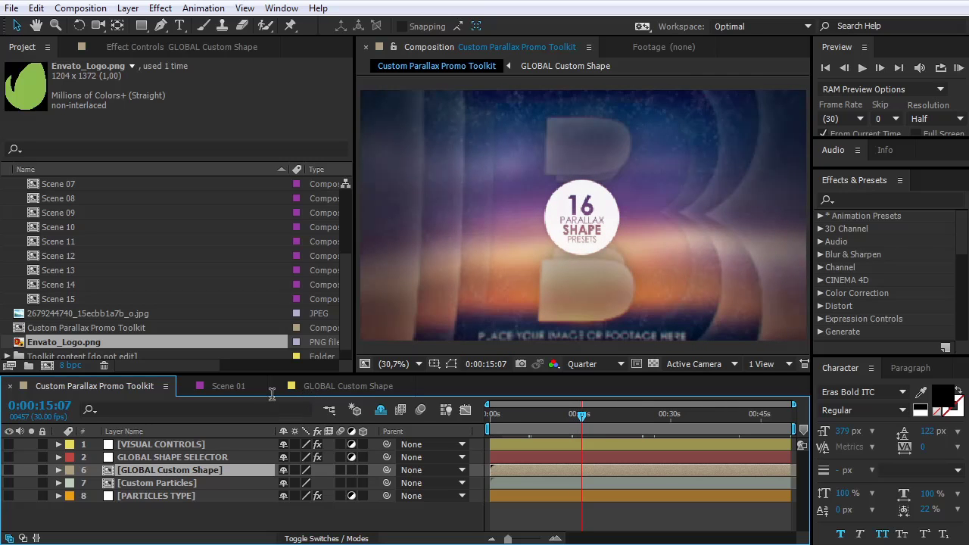
Step: In GLOBAL Custom Shape, hide the letter B and show Envato_Logo.png instead, and return to the main composition
click(329, 386)
click(8, 445)
click(8, 484)
click(132, 382)
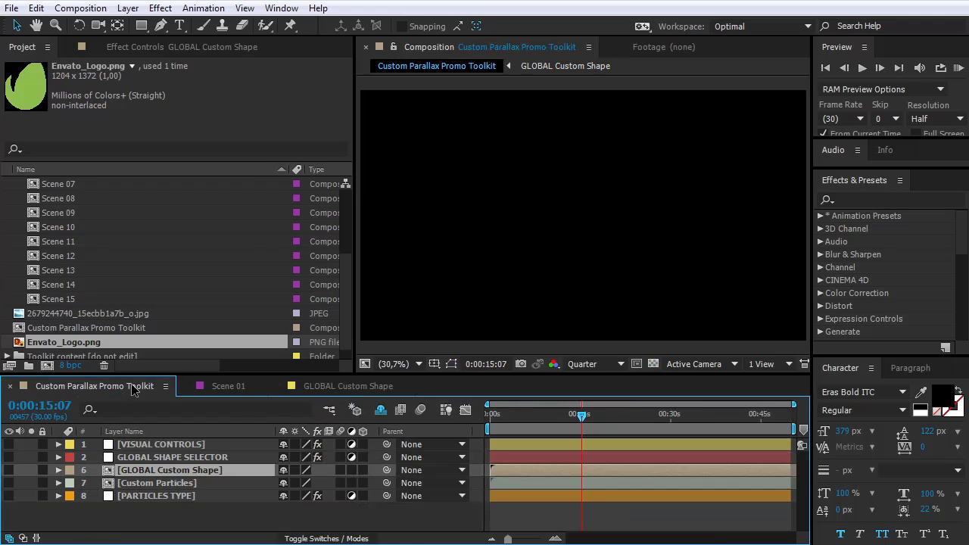
Step: Open the GLOBAL SHAPE SELECTOR effects, locate the option for a new custom shape per scene, and go to 0:00:04:05
click(140, 457)
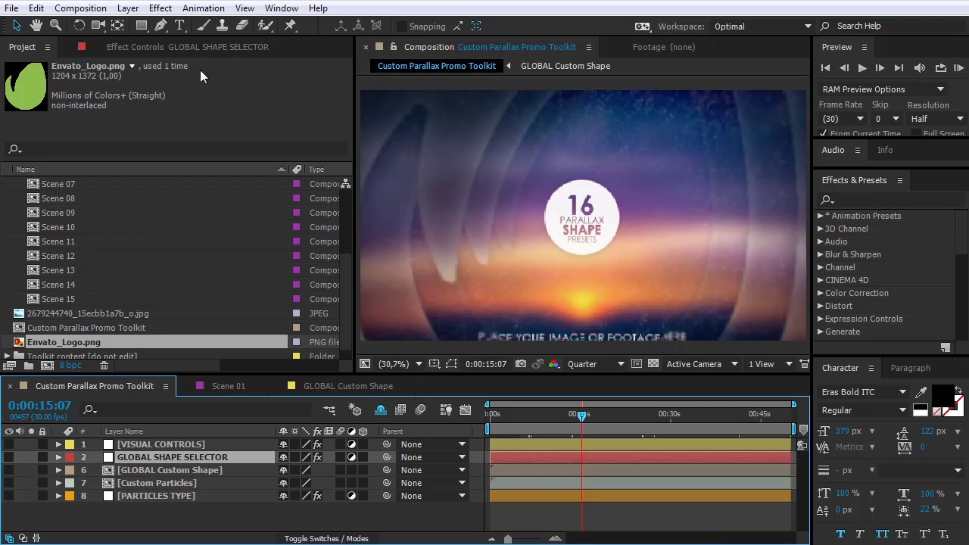
click(162, 46)
click(53, 105)
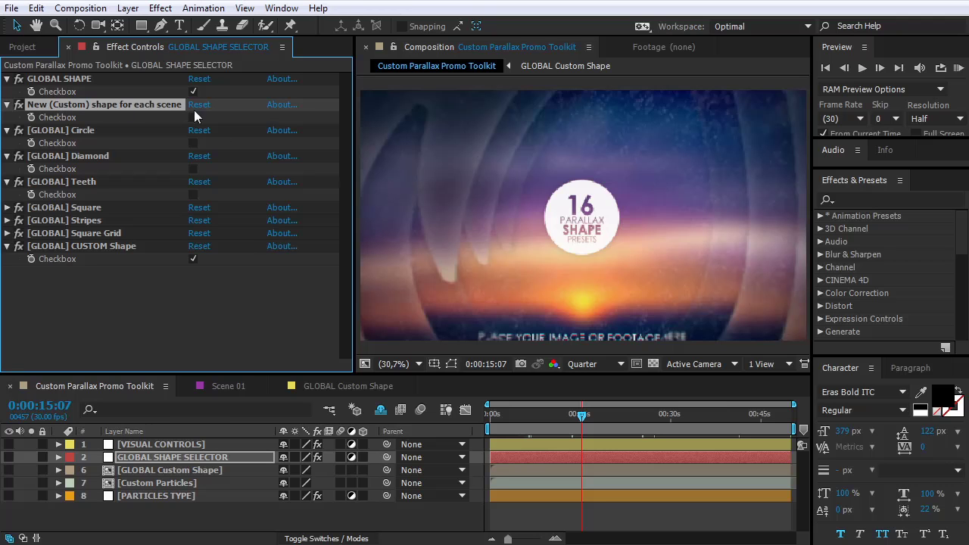
drag(556, 416, 515, 416)
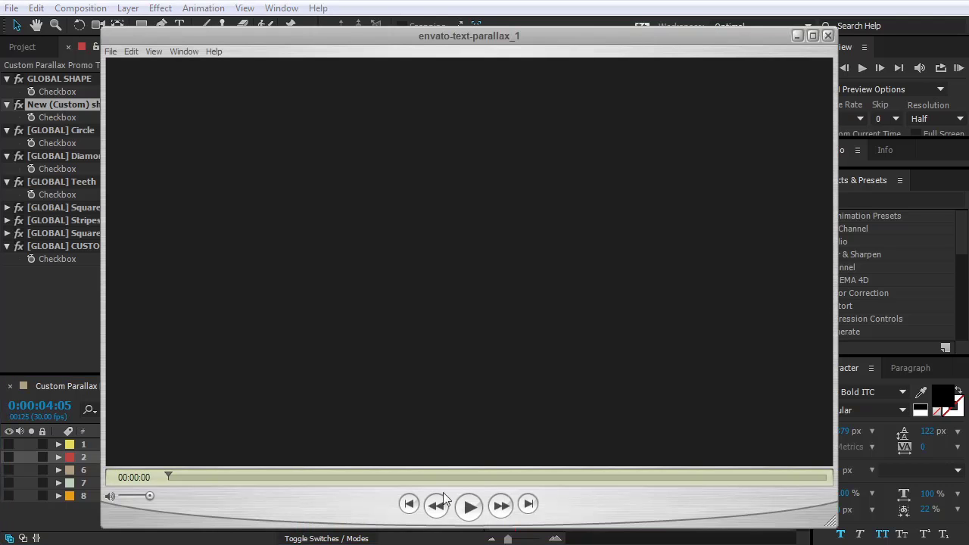
Step: Play the envato-text-parallax_1 example clip in the video player and put the player away
click(476, 510)
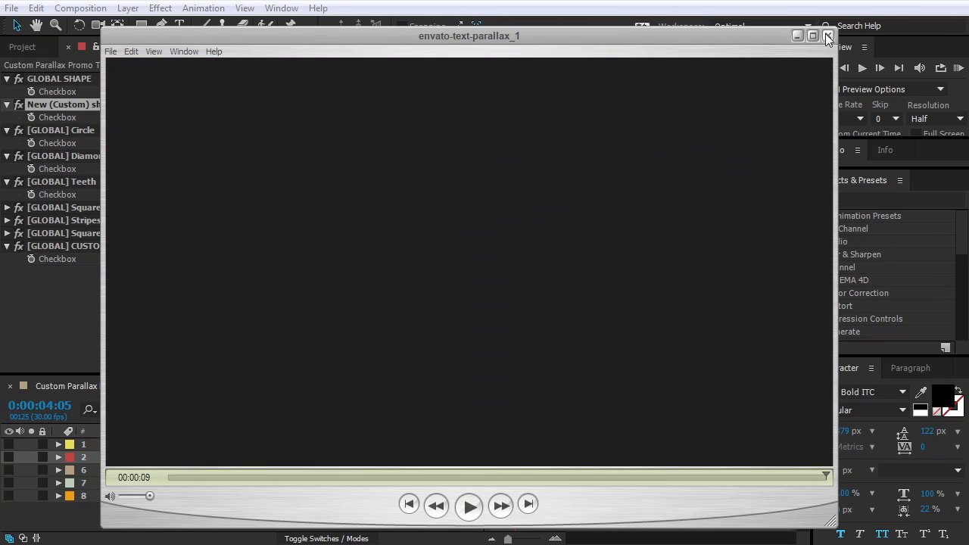
click(796, 36)
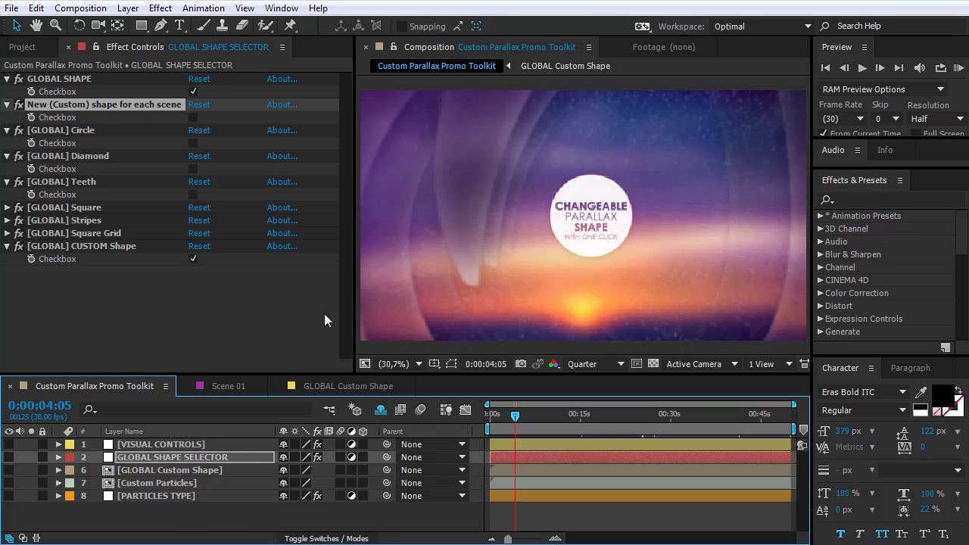
Step: Turn off GLOBAL SHAPE and turn on New (Custom) shape for each scene, checking the composition between 0:00:02:15 and 0:00:04:08
drag(518, 420, 506, 416)
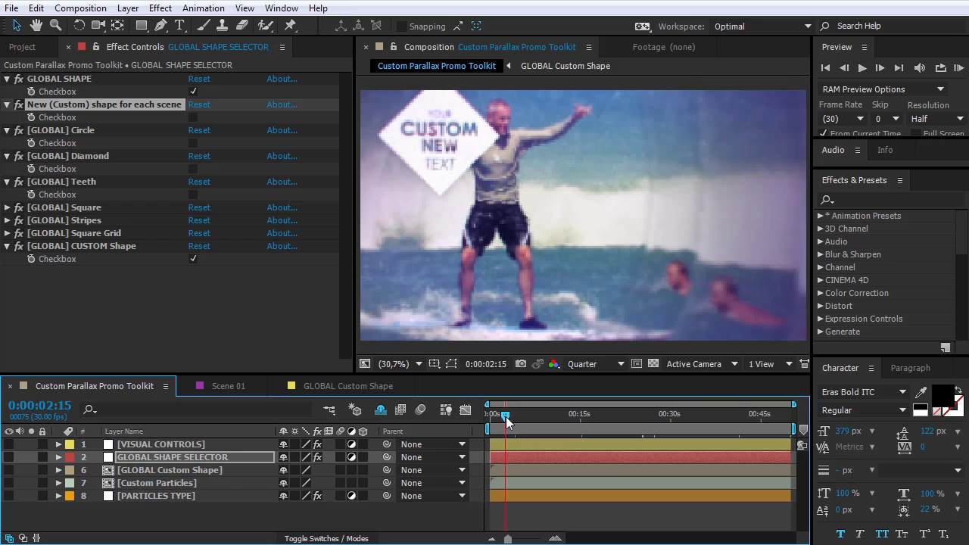
click(195, 90)
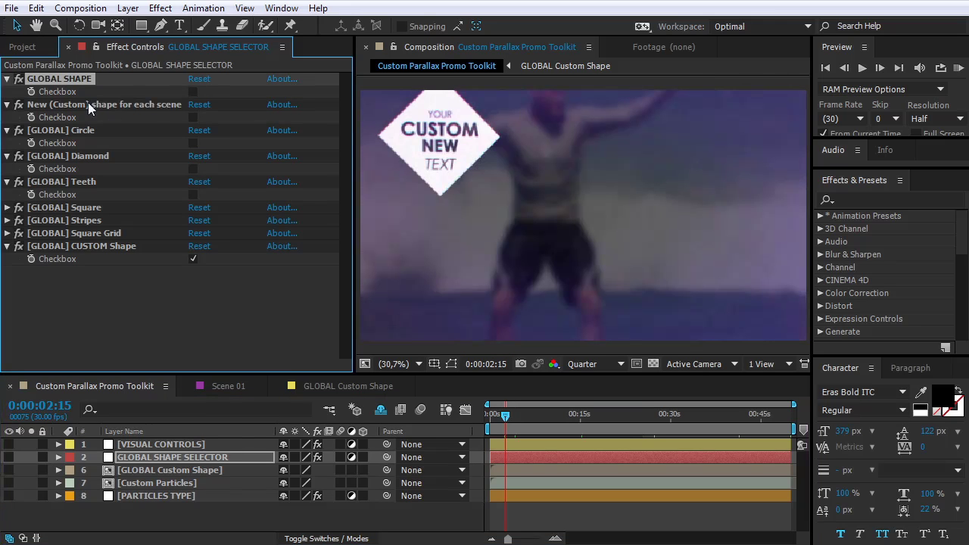
click(88, 101)
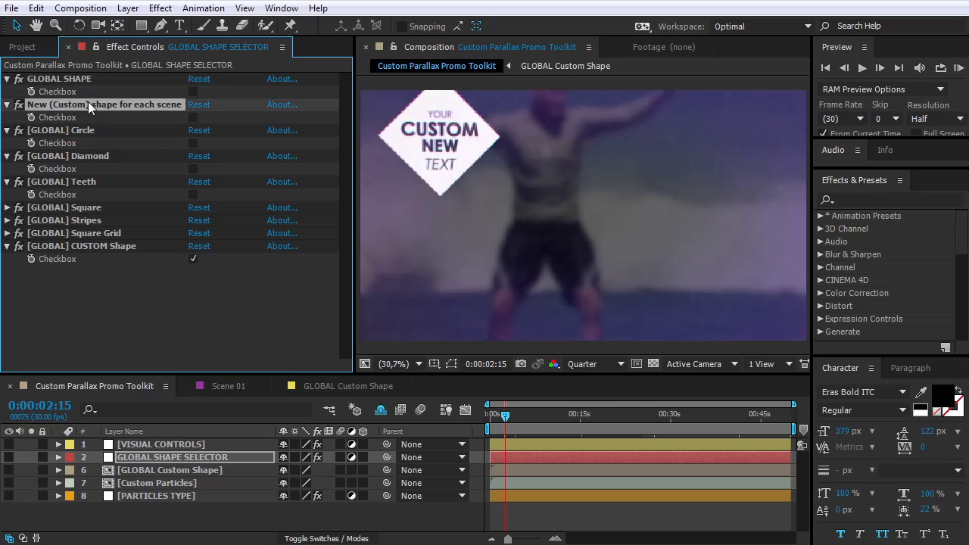
click(193, 119)
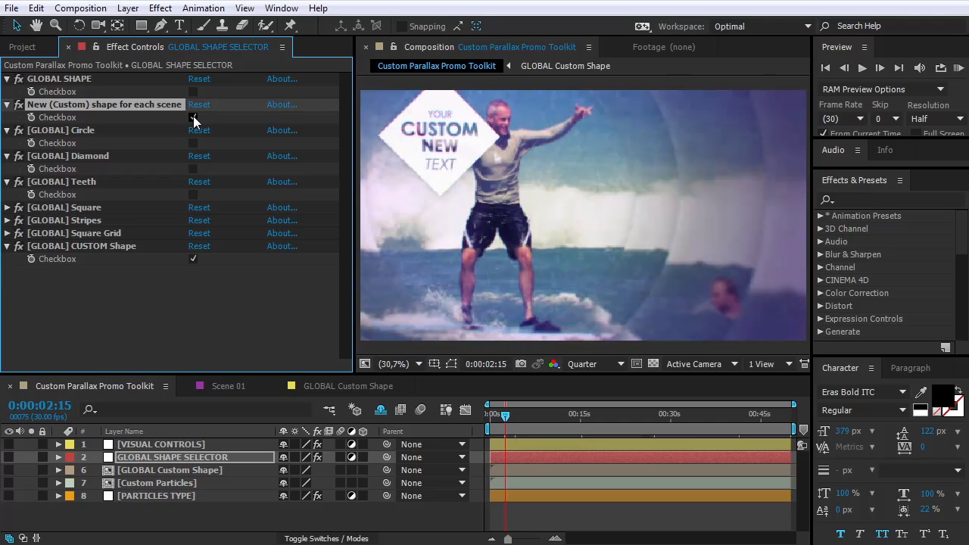
mouse_move(506, 417)
mouse_down()
mouse_move(521, 417)
mouse_move(496, 415)
mouse_move(518, 415)
mouse_up()
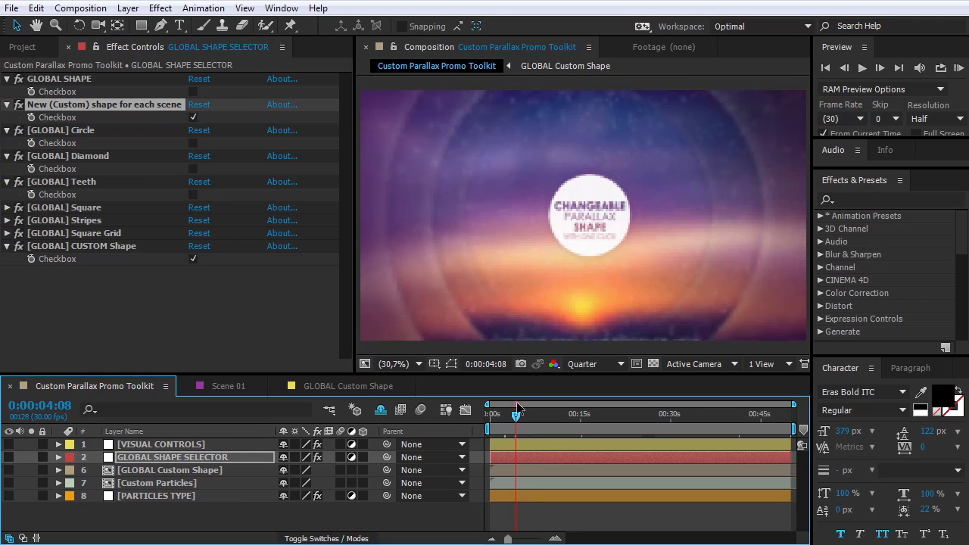
Step: Open Scene 01 at 0:00:01:14 and examine its SCENE ADJUSTMENTS, PARALLAX SHAPE SELECTOR and TEXTBOX SHAPE SELECTOR layers
click(213, 386)
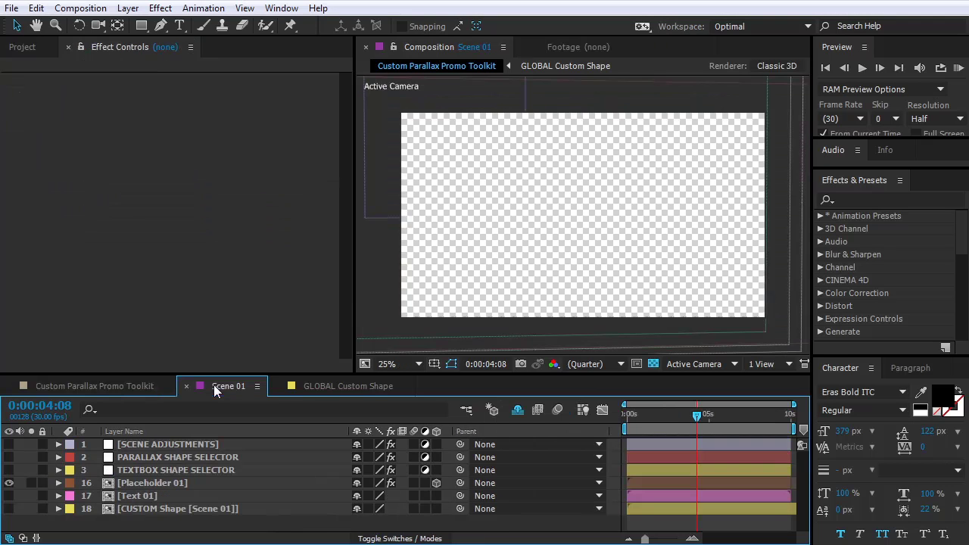
drag(683, 414, 655, 415)
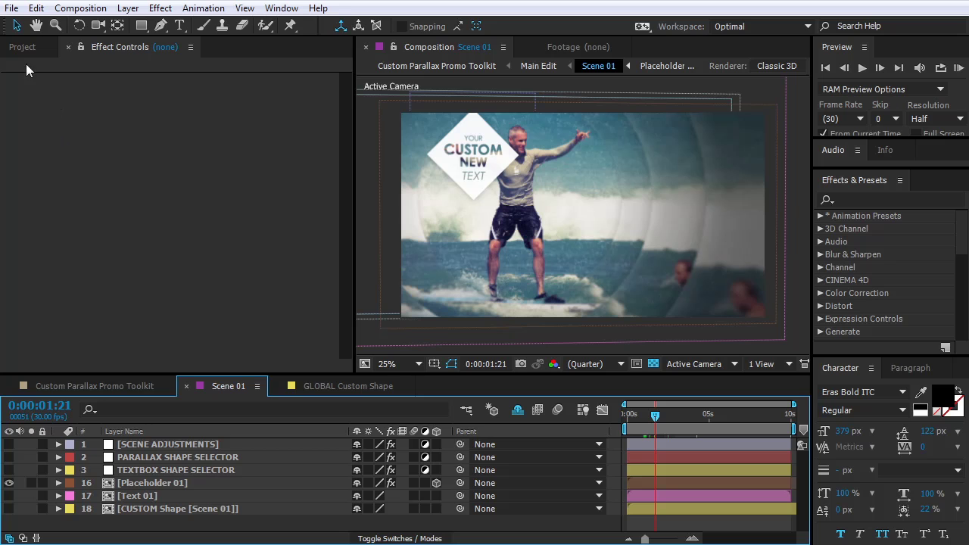
mouse_move(655, 415)
mouse_down()
mouse_move(641, 415)
mouse_move(651, 415)
mouse_up()
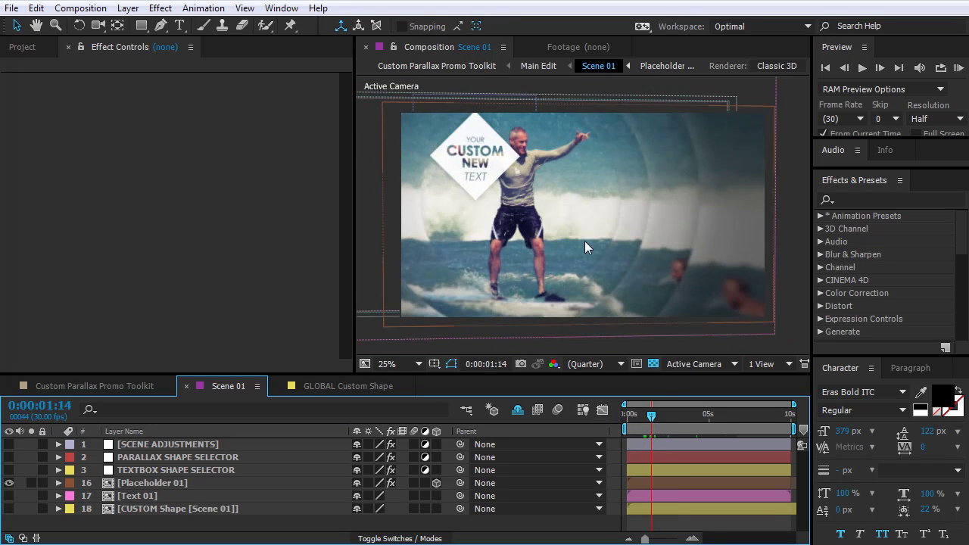
click(132, 444)
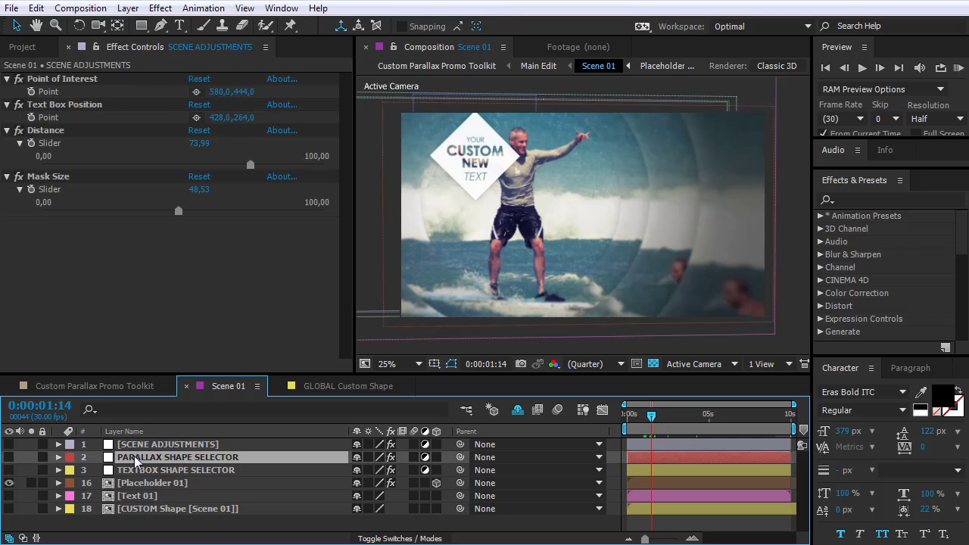
click(137, 458)
click(135, 470)
click(137, 458)
Step: Reset the Point of Interest and Text Box Position in Scene 01's SCENE ADJUSTMENTS and view the scene at 0:00:01:27
click(136, 444)
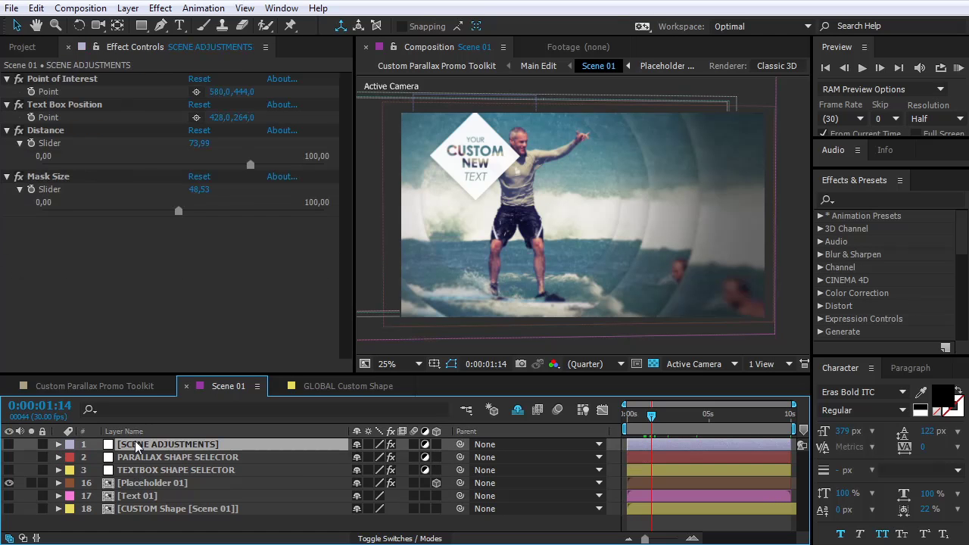
click(199, 79)
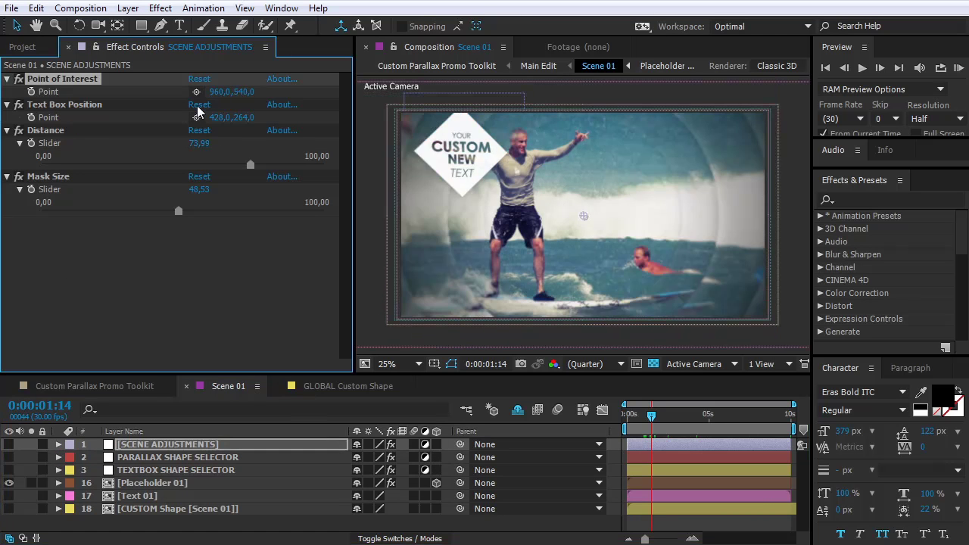
click(199, 106)
drag(651, 415, 659, 416)
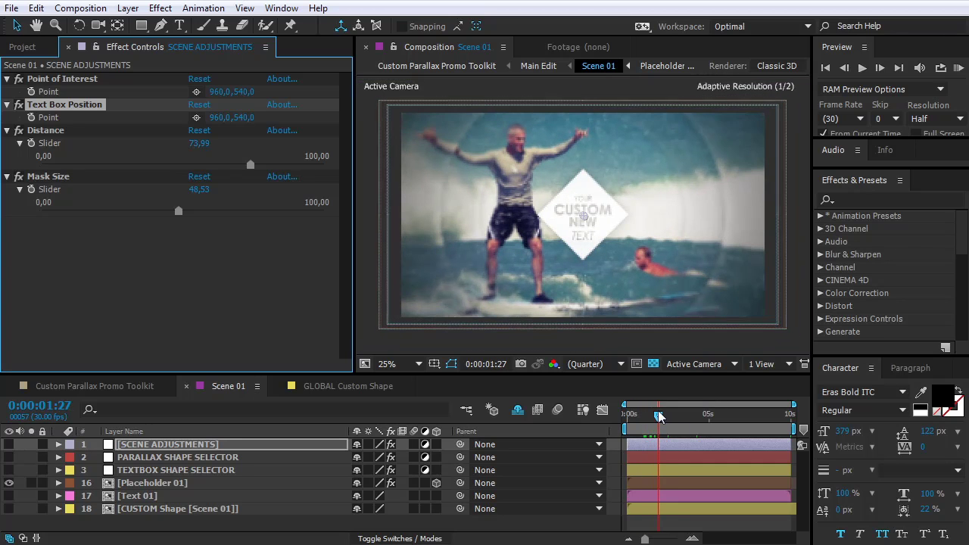
Step: Switch Scene 01's PARALLAX SHAPE SELECTOR from Circle to CUSTOM Shape, viewing the scene at 0:00:00:18
click(213, 459)
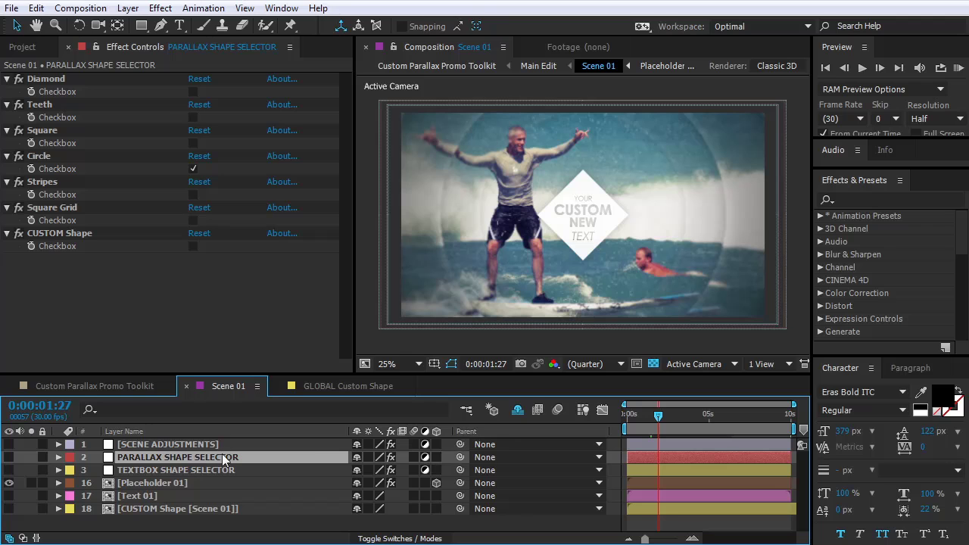
drag(658, 416, 637, 416)
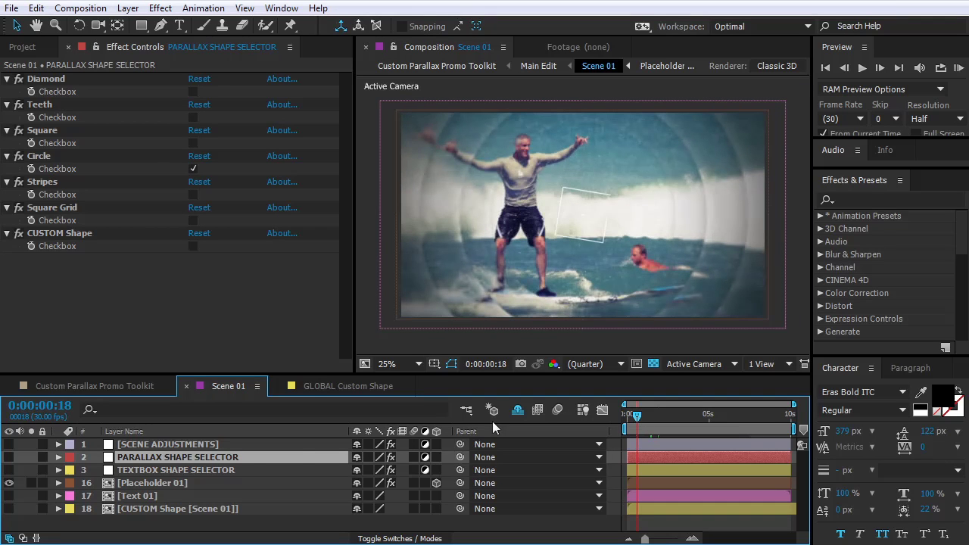
click(139, 49)
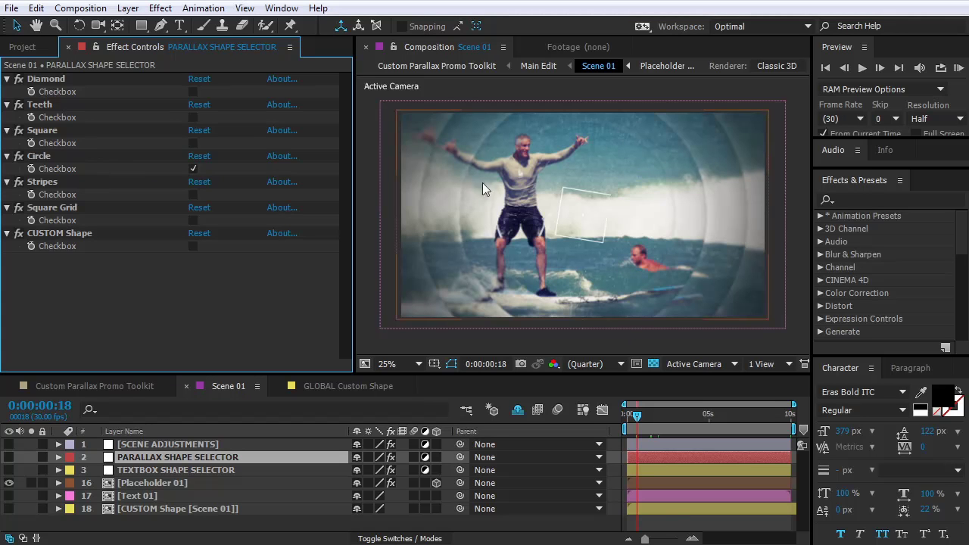
click(207, 384)
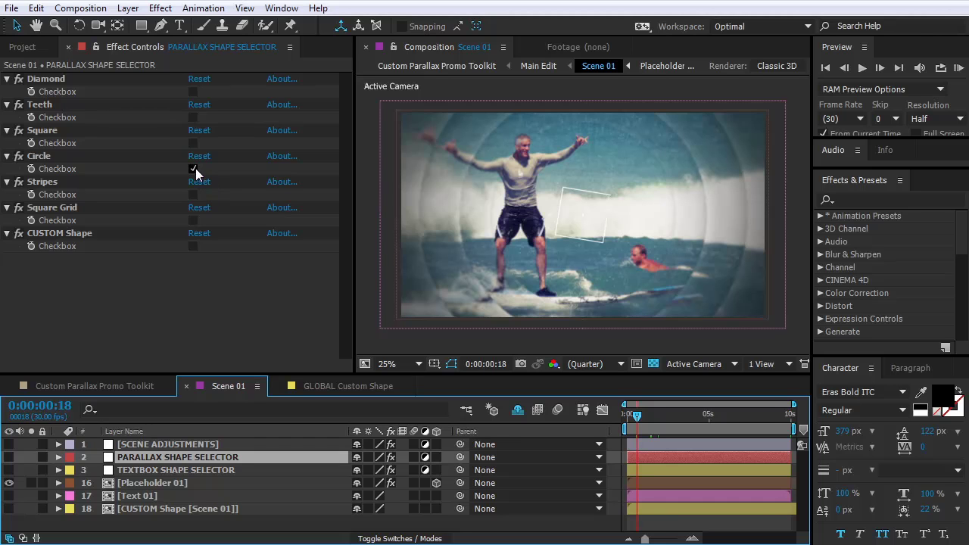
click(44, 156)
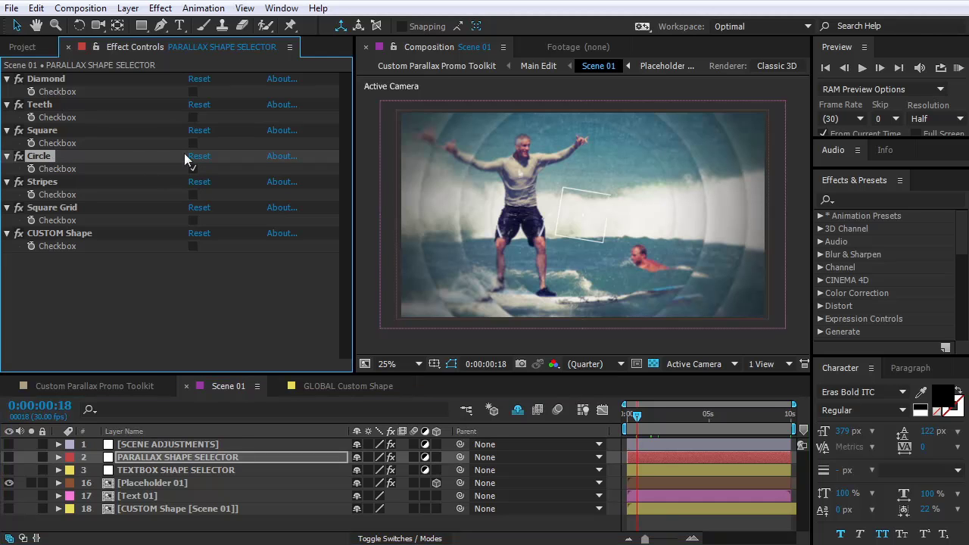
click(50, 234)
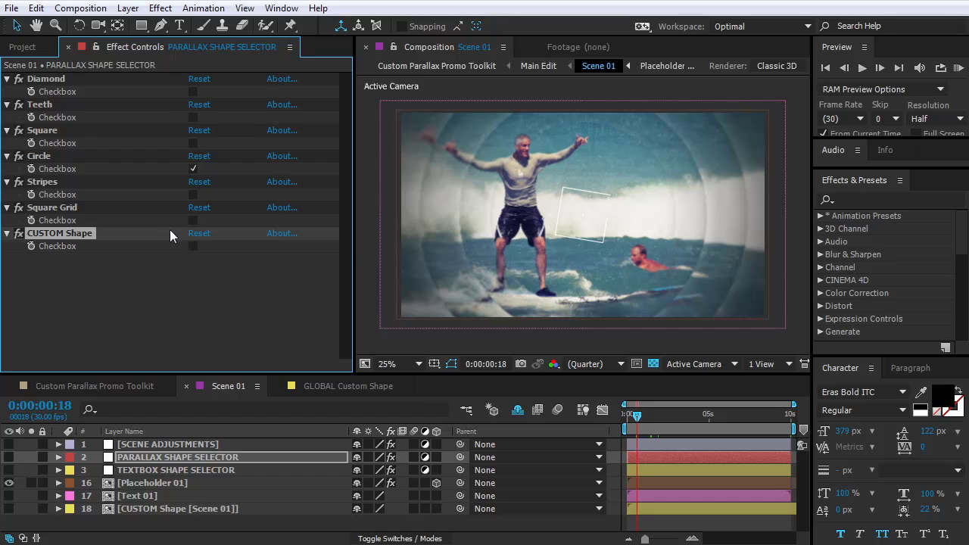
click(40, 157)
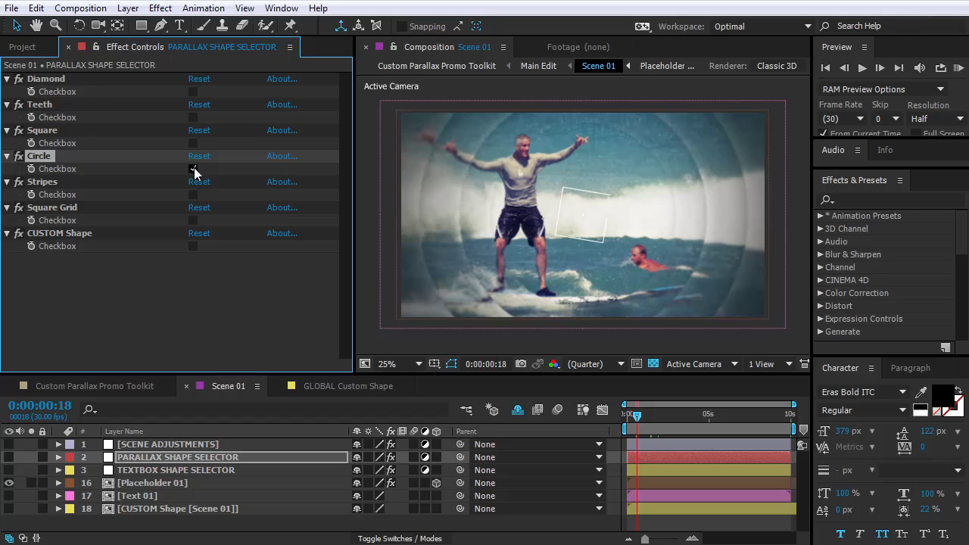
click(194, 168)
click(193, 246)
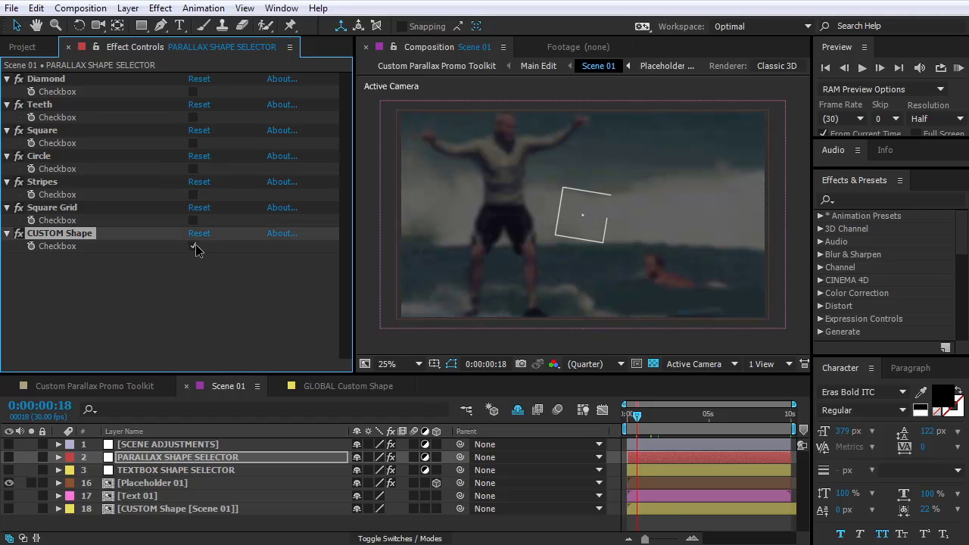
Step: Open the CUSTOM Shape [Scene 01] composition and add Envato_Logo.png above the CustomShape layers
click(149, 509)
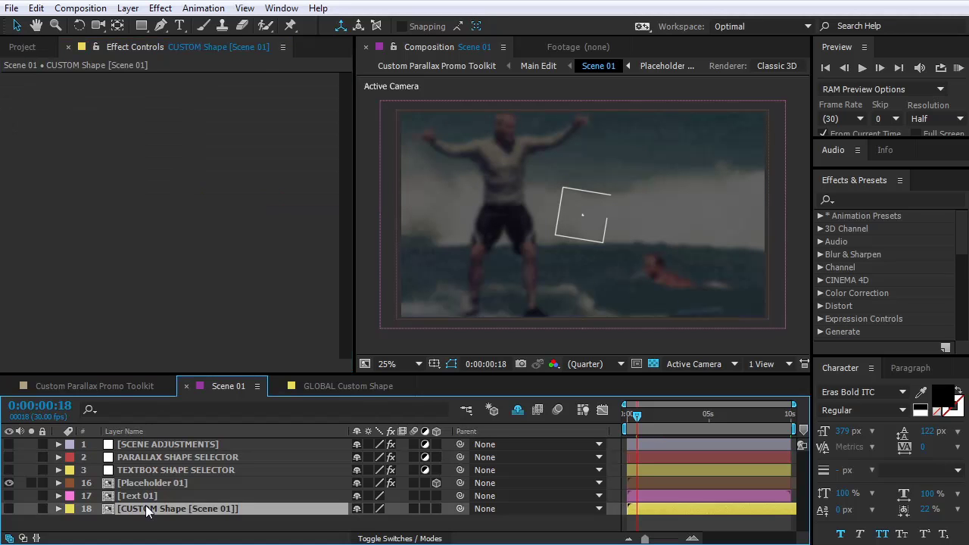
double_click(108, 510)
drag(663, 415, 690, 416)
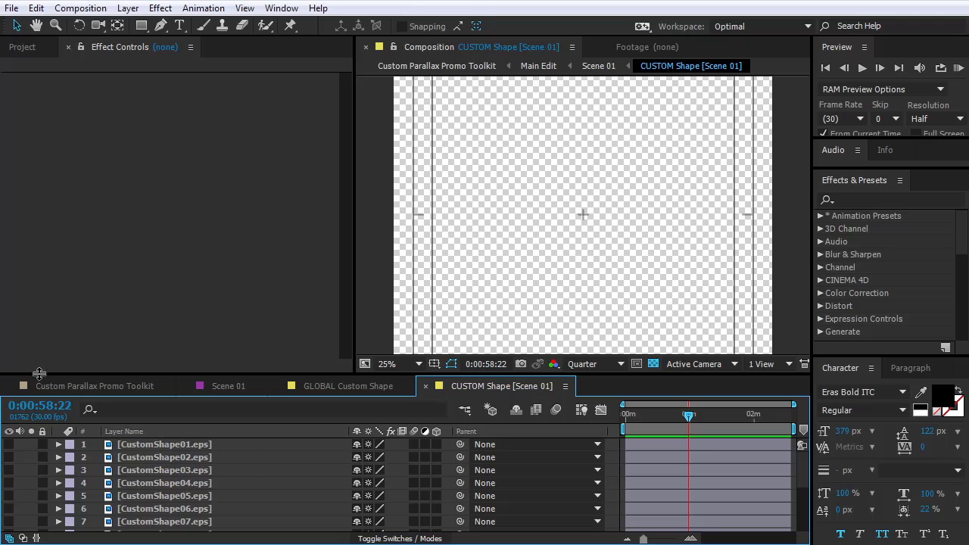
click(23, 47)
drag(58, 341, 133, 446)
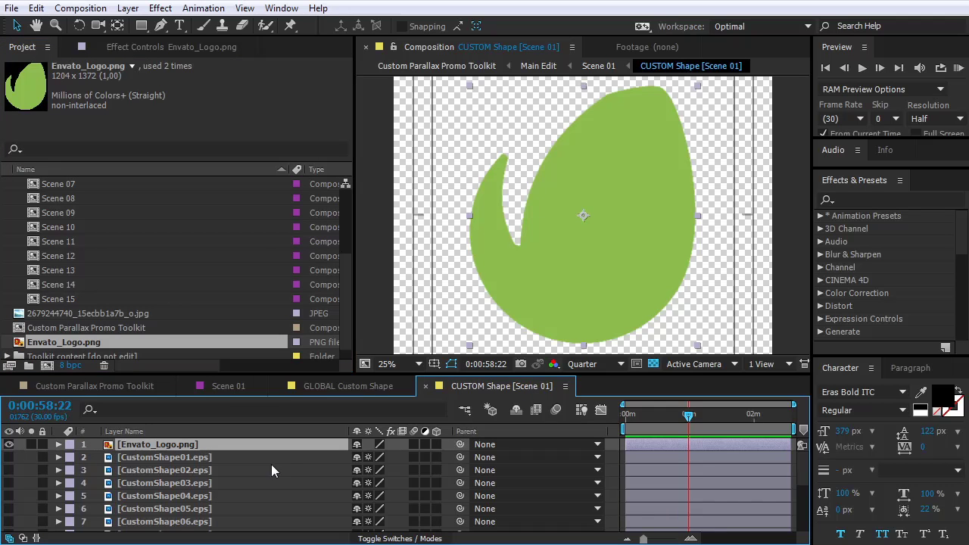
Step: Hide Envato_Logo.png, try the custom shapes in turn, leave only CustomShape03.eps visible and check it in Scene 01
click(9, 444)
click(8, 457)
click(8, 458)
click(8, 470)
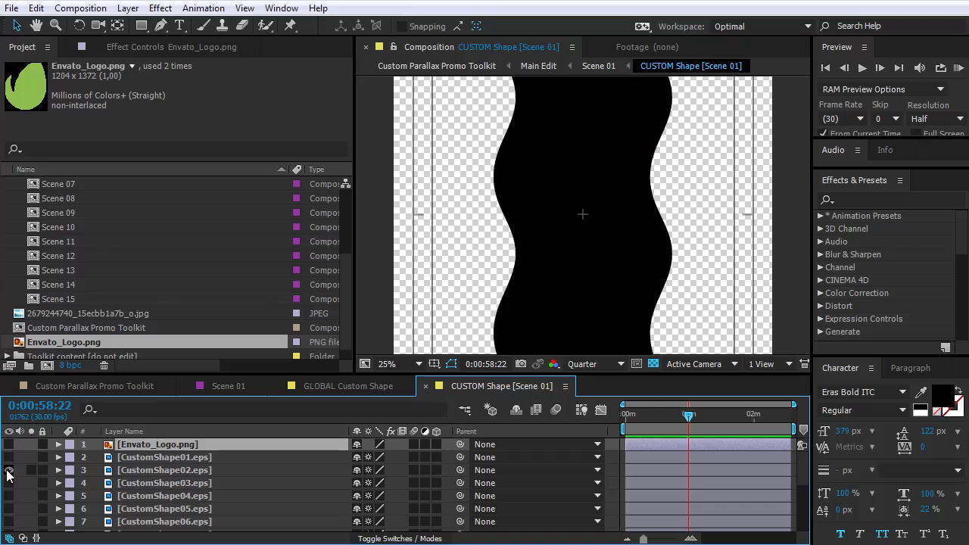
click(8, 470)
click(8, 483)
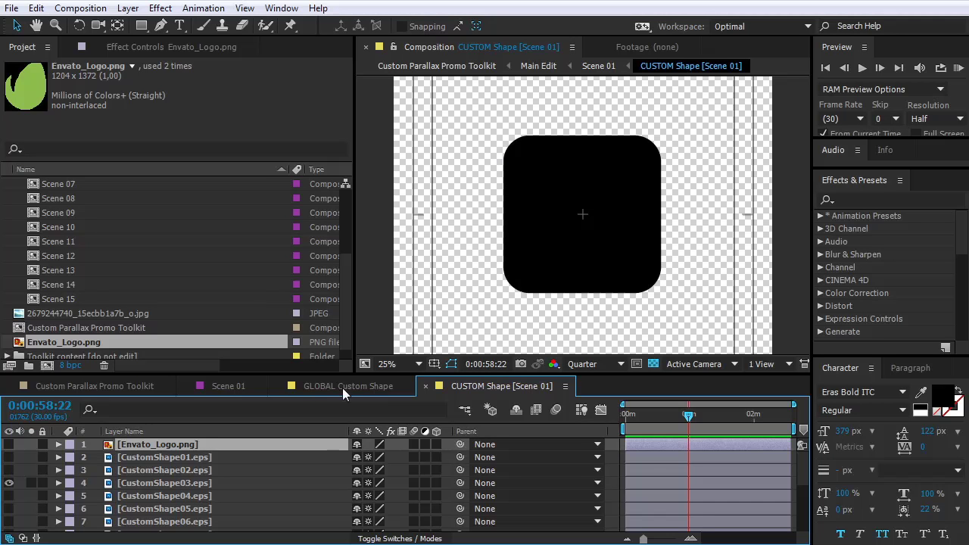
click(228, 386)
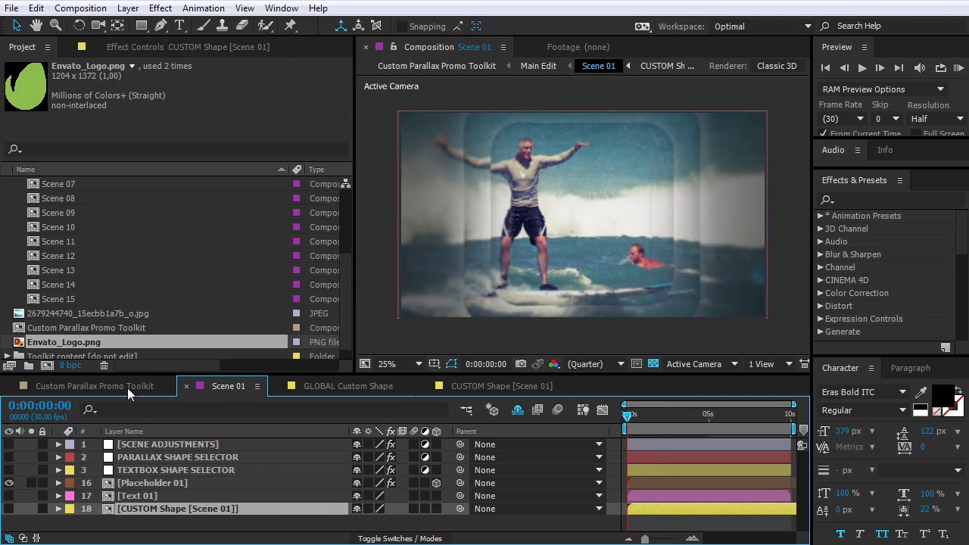
Step: View the main Custom Parallax Promo Toolkit composition at 0:00:04:27, then play the envato-text-parallax_1 clip and close its player
click(127, 386)
drag(492, 415, 522, 417)
key(alt+Tab)
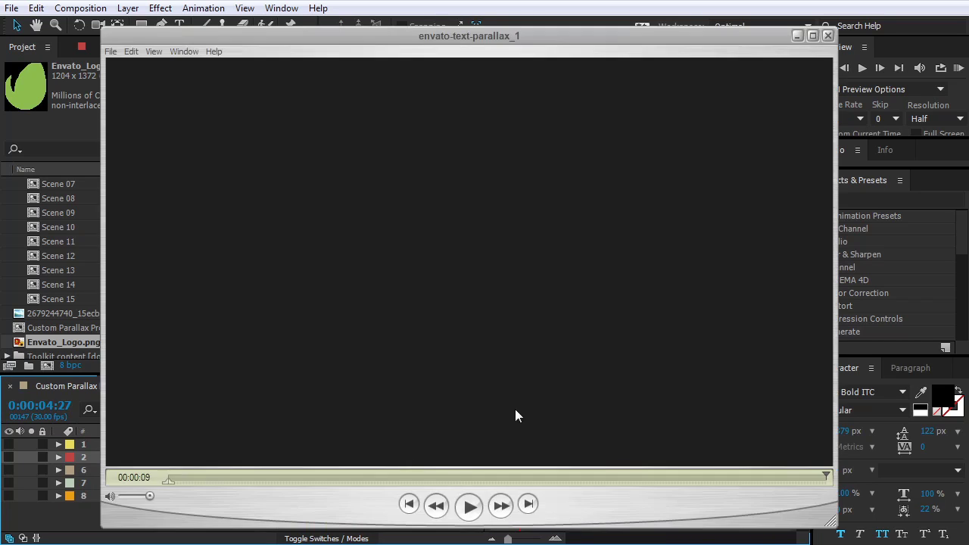
click(464, 500)
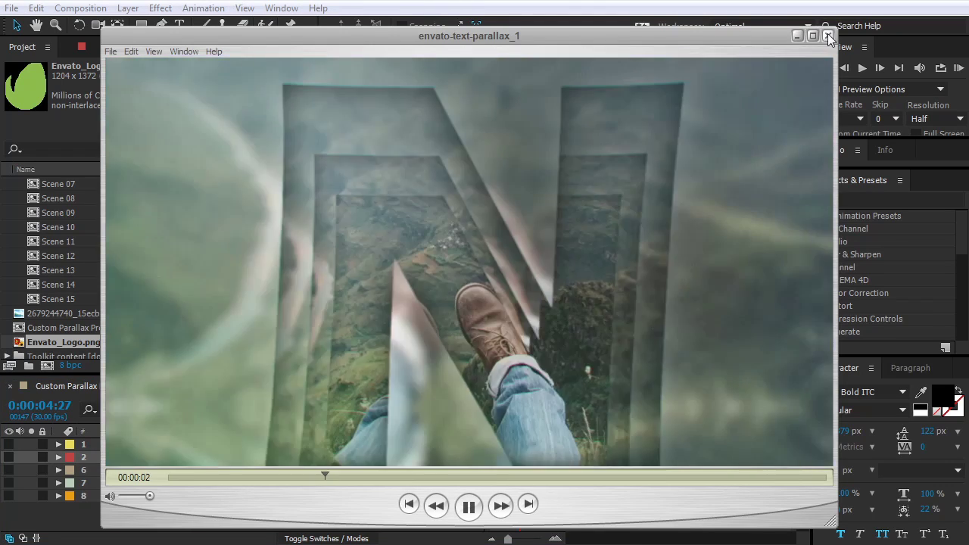
click(829, 37)
Step: Check the main composition at 0:00:08:17 and 0:00:05:05 and bring up the effect settings of the VISUAL CONTROLS layer
drag(516, 430, 542, 430)
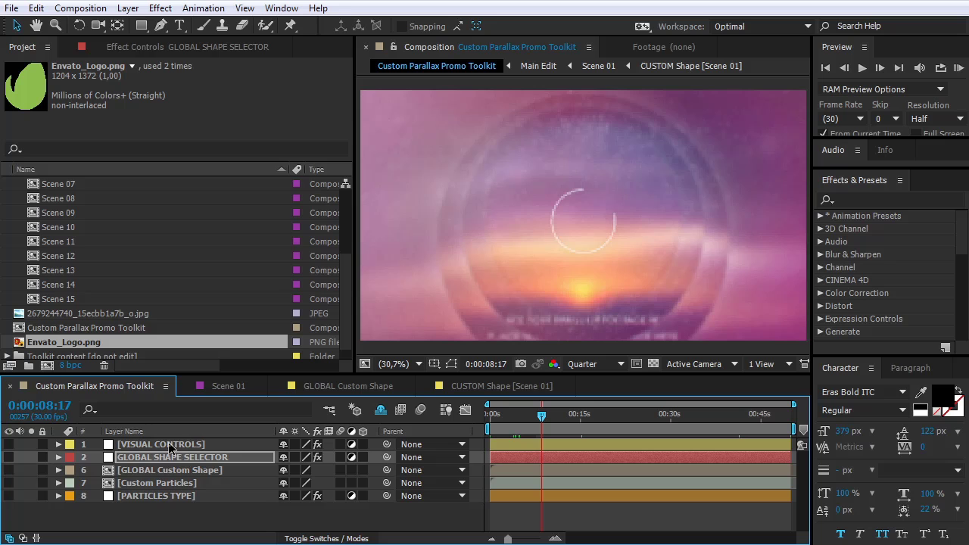
click(174, 444)
click(521, 414)
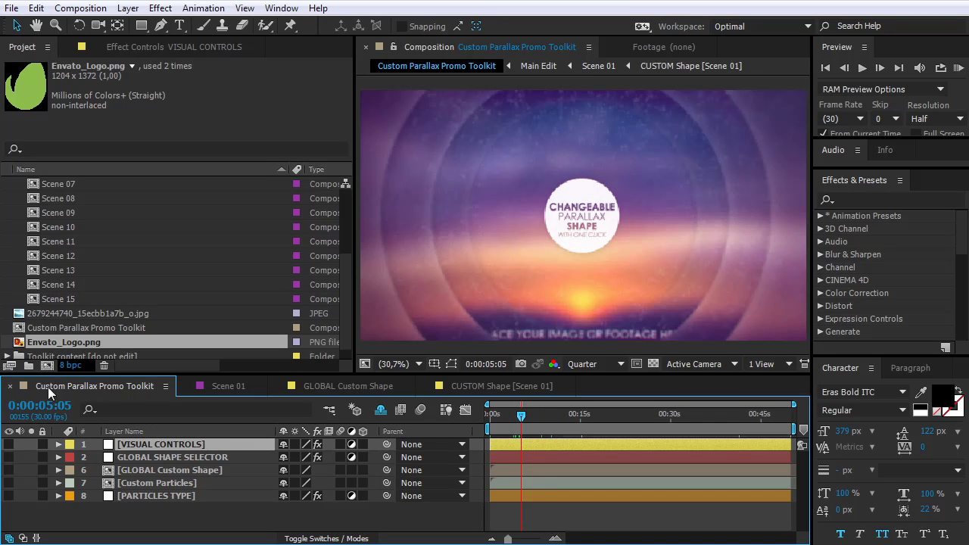
click(132, 457)
click(135, 444)
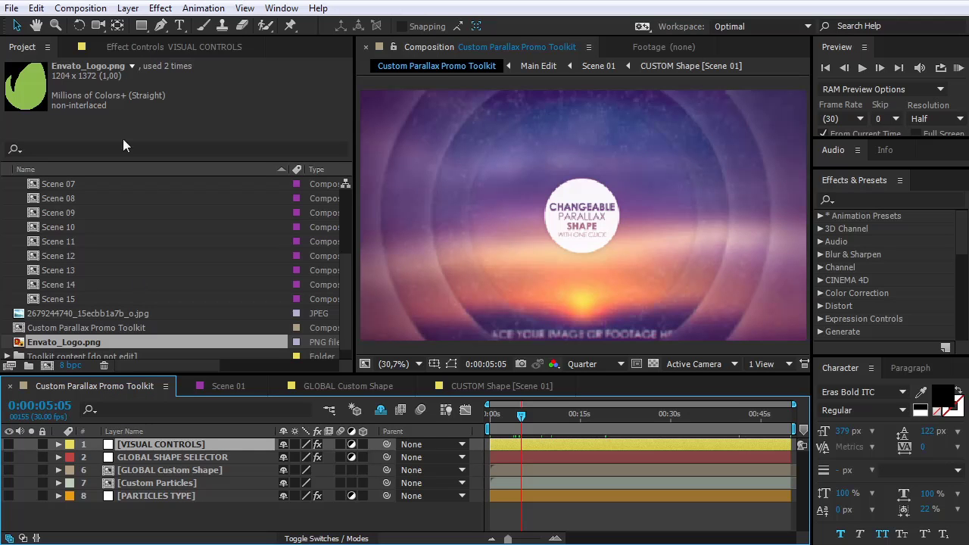
click(123, 46)
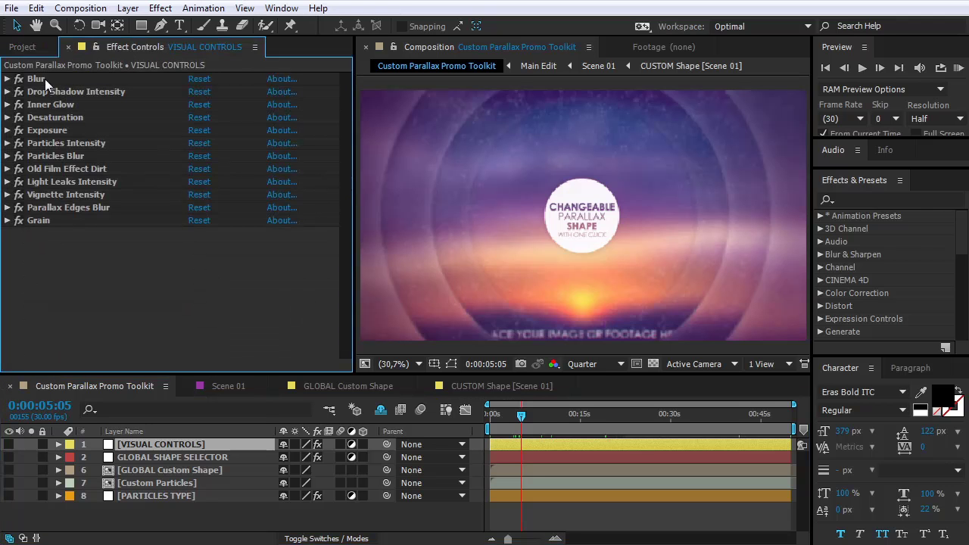
Step: Set the VISUAL CONTROLS Blur to 57,37, viewing the composition at 0:00:01:23 and 25% magnification
click(500, 416)
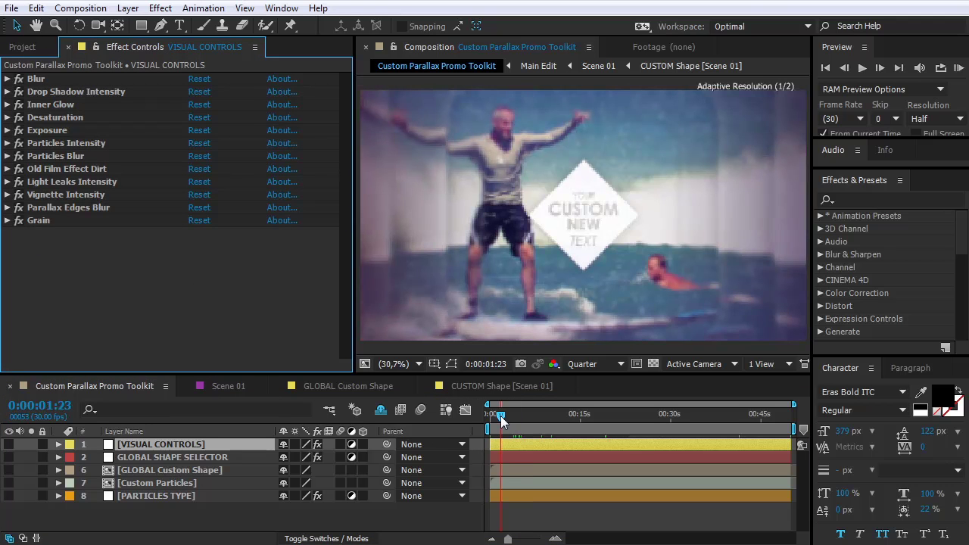
click(7, 78)
drag(113, 112, 152, 113)
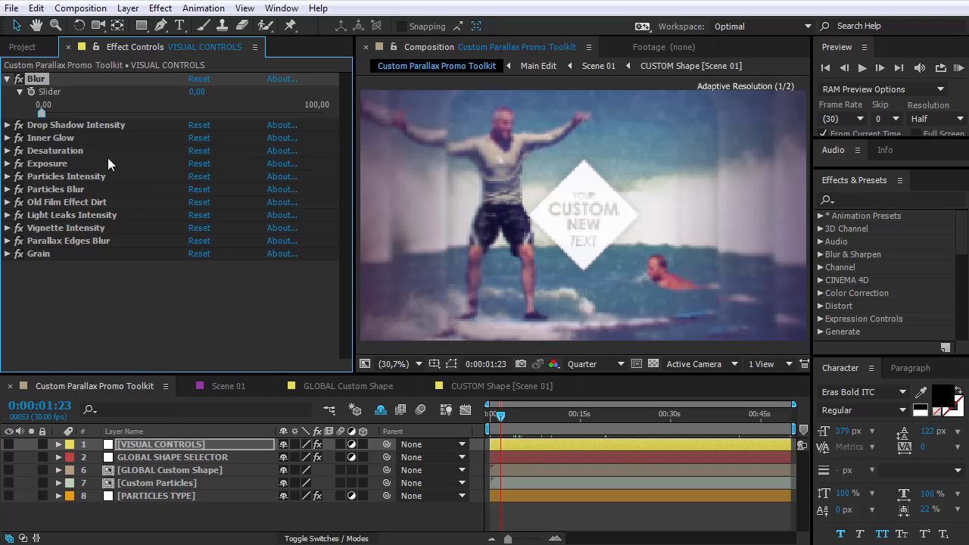
click(395, 365)
click(418, 492)
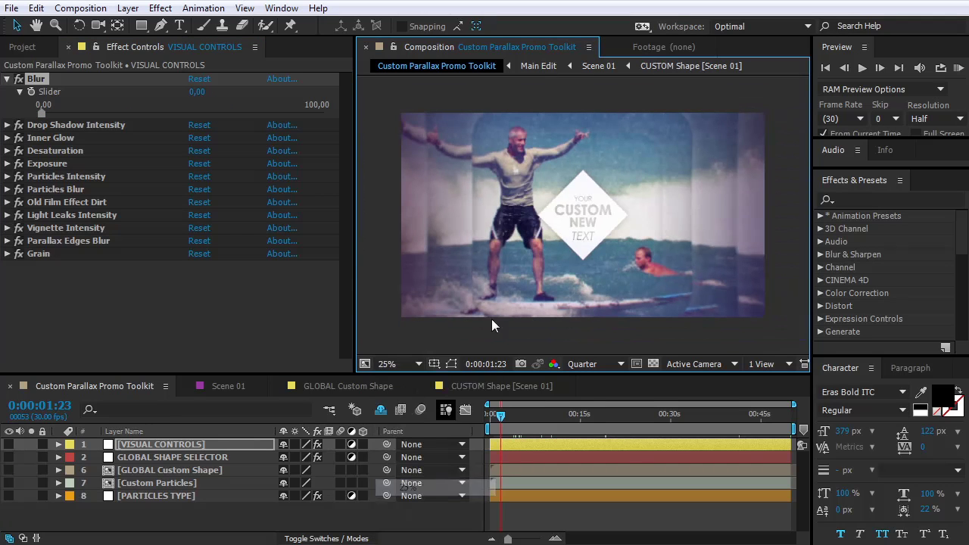
drag(53, 113, 203, 111)
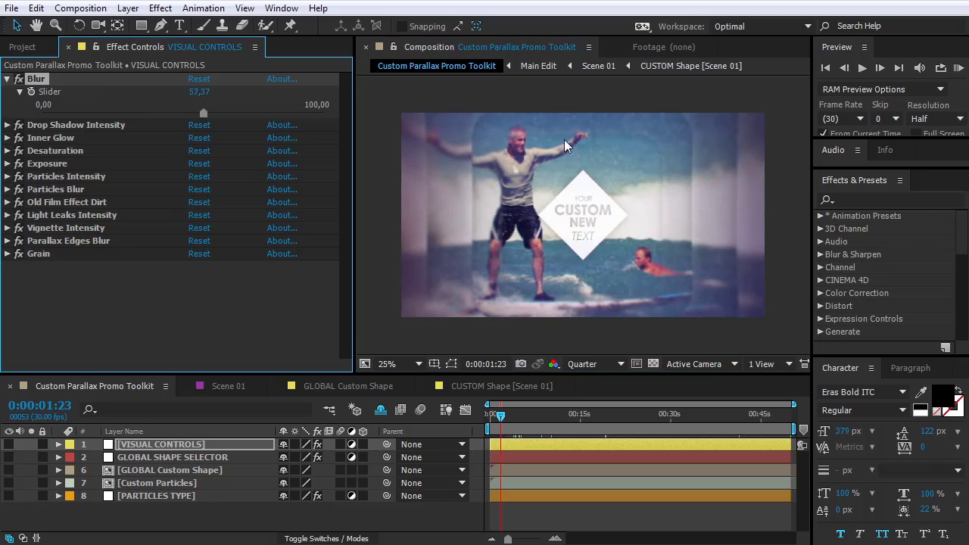
click(7, 79)
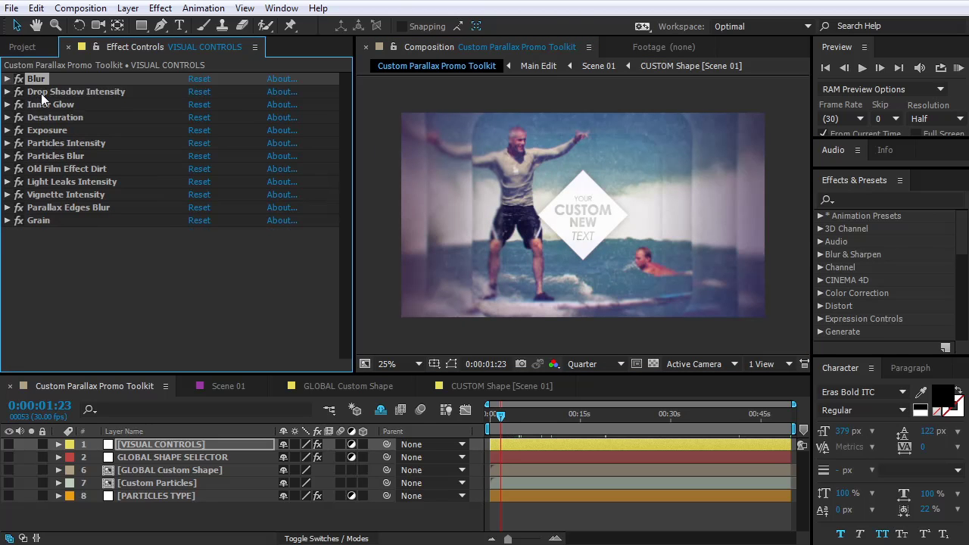
Step: Set Drop Shadow Intensity to 81,50 and Inner Glow to 61,39 on the VISUAL CONTROLS layer
click(45, 93)
click(8, 92)
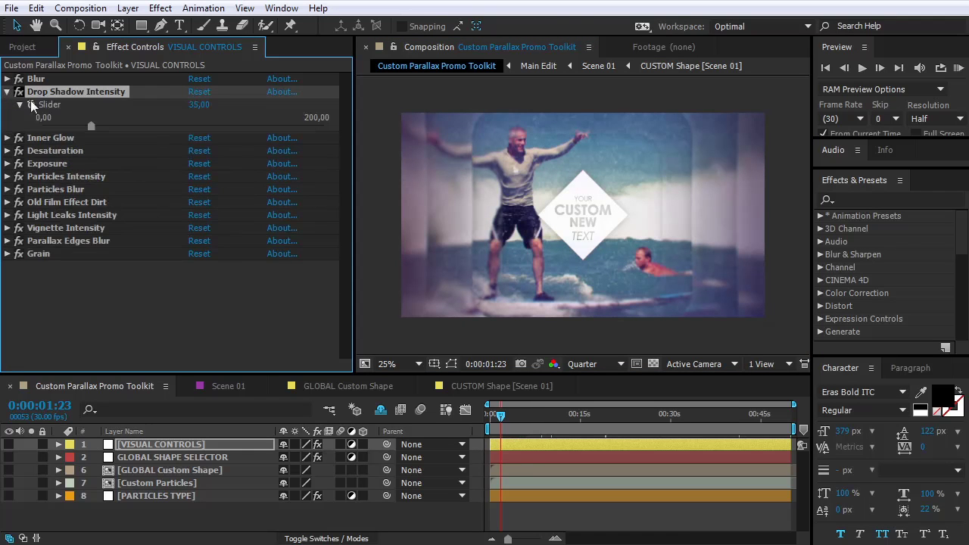
click(170, 124)
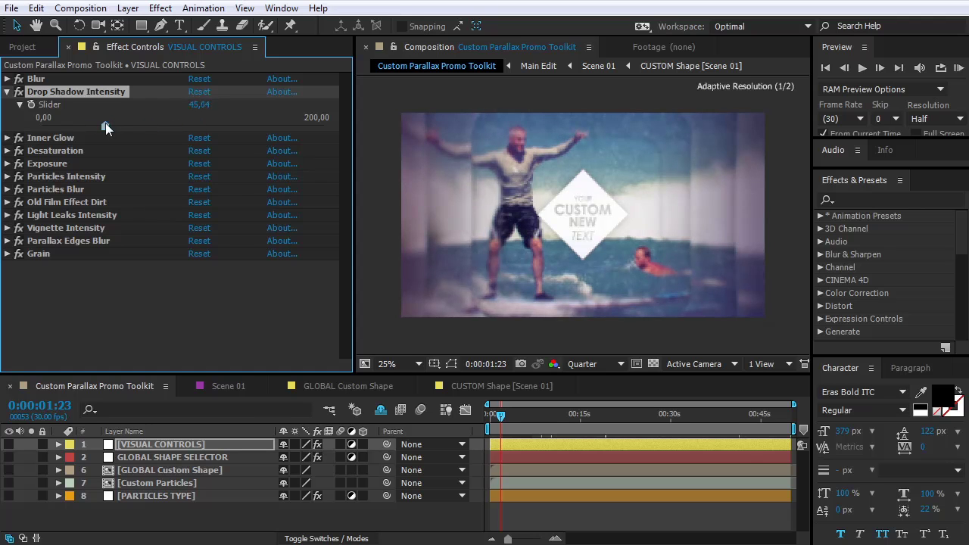
click(9, 139)
click(9, 141)
drag(170, 176, 201, 172)
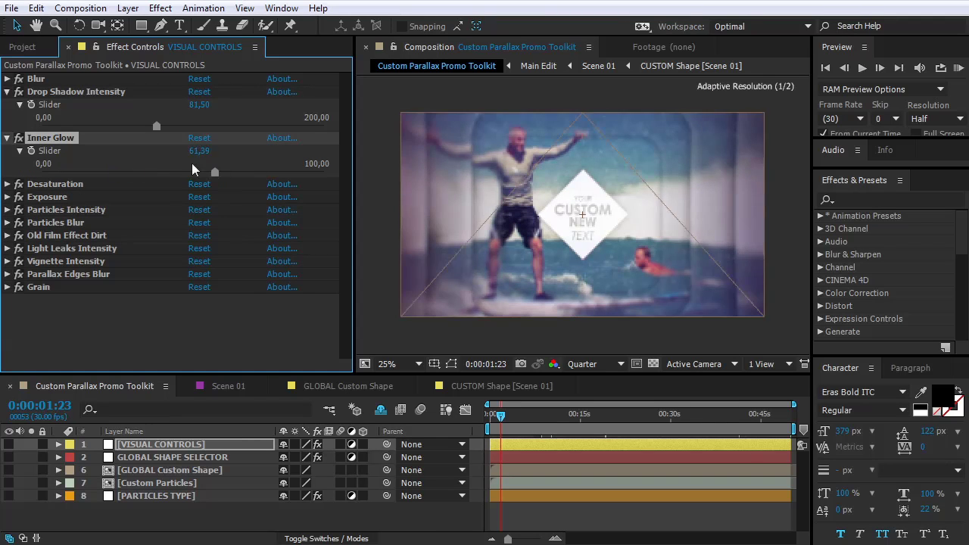
Step: Set Desaturation to 34,32 and adjust the Exposure on the VISUAL CONTROLS layer
click(15, 187)
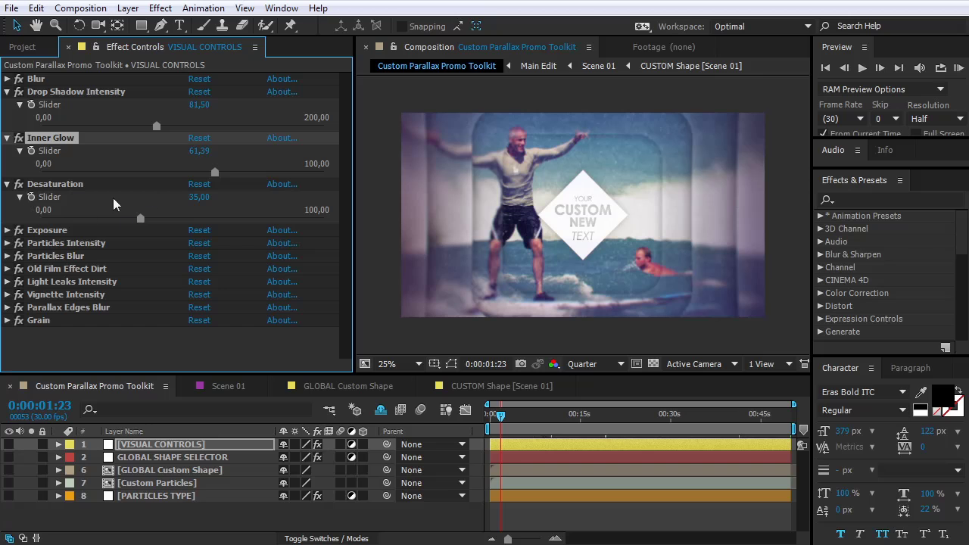
mouse_move(143, 219)
mouse_down()
mouse_move(244, 218)
mouse_move(52, 213)
mouse_move(244, 218)
mouse_move(139, 220)
mouse_up()
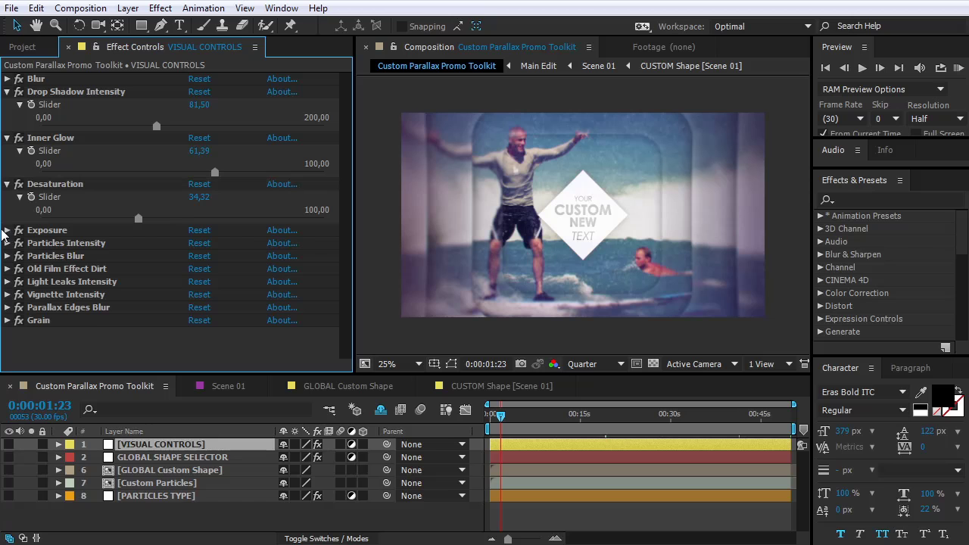
click(6, 230)
drag(119, 265, 6, 264)
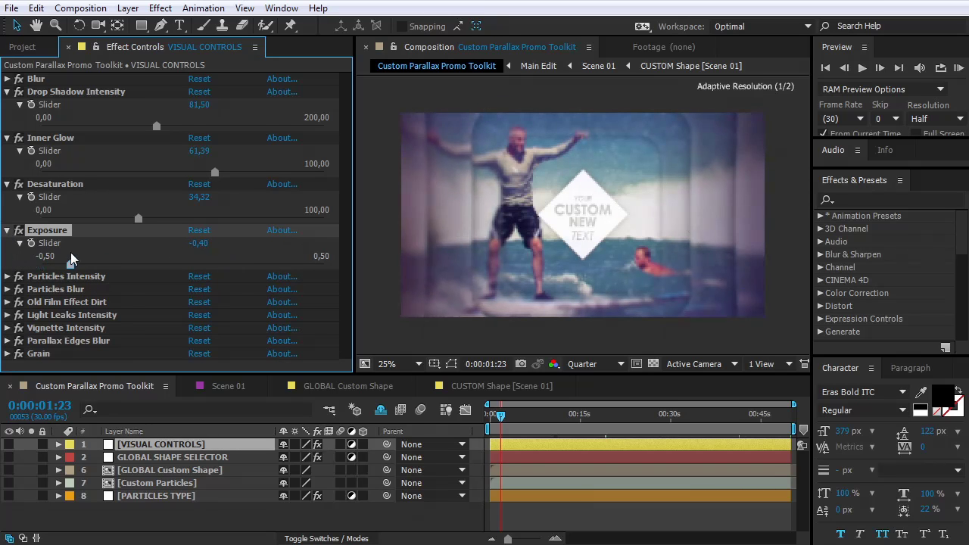
click(7, 230)
Step: Set Particles Intensity to 84,99 and Particles Blur to 73,46 on the VISUAL CONTROLS layer
click(8, 243)
drag(140, 278, 284, 272)
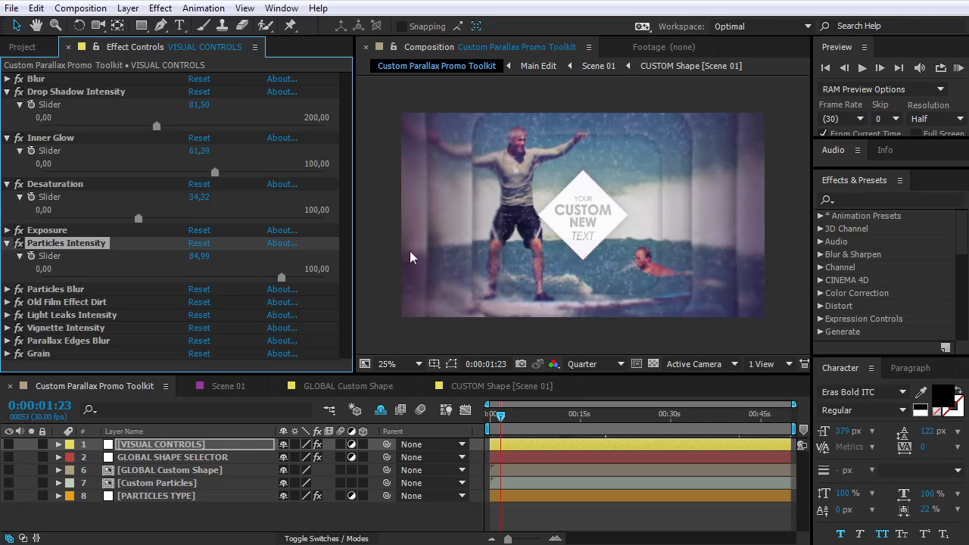
click(8, 290)
click(8, 290)
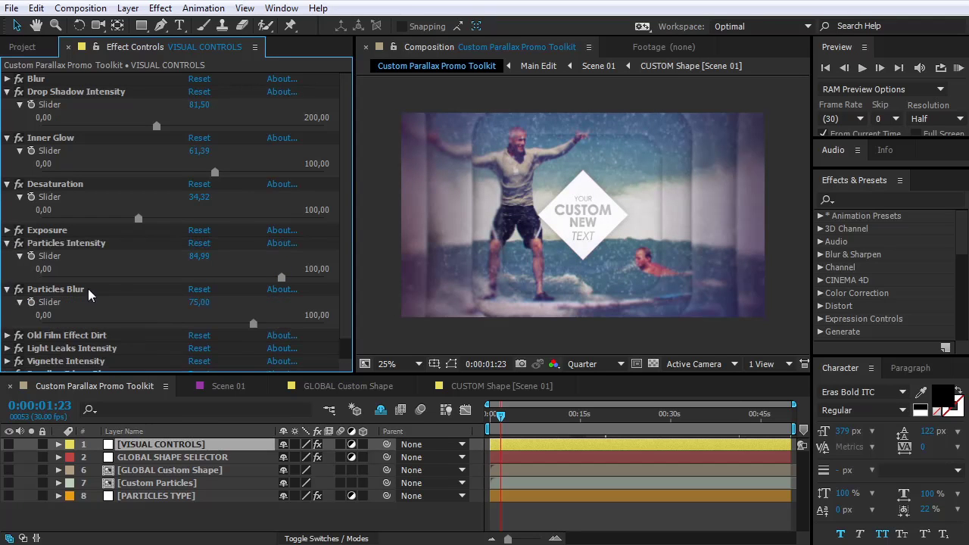
scroll(126, 296, down, 1)
mouse_move(261, 306)
mouse_down()
mouse_move(63, 303)
mouse_move(263, 301)
mouse_move(249, 301)
mouse_up()
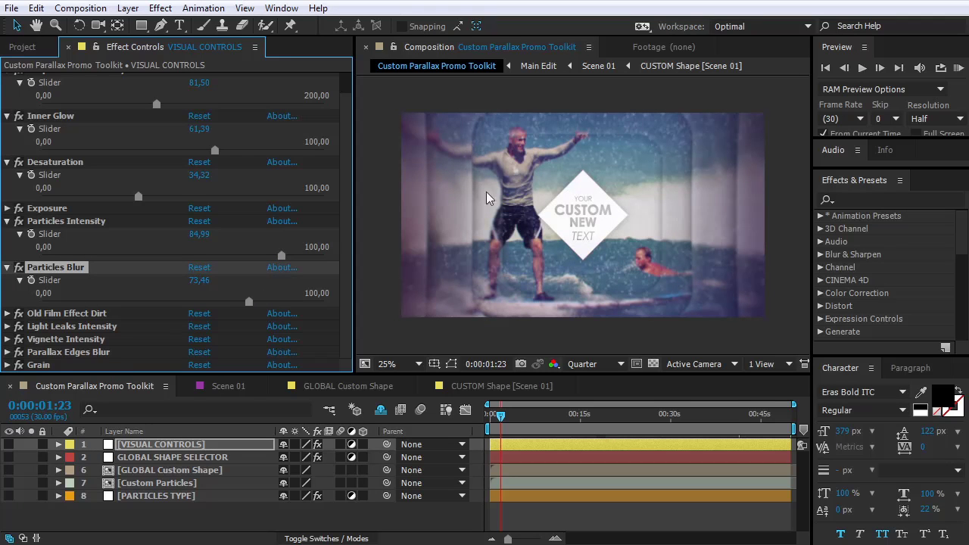
Step: Set Old Film Effect Dirt to 90,88 on the VISUAL CONTROLS layer and view the composition at 0:00:03:08
click(17, 320)
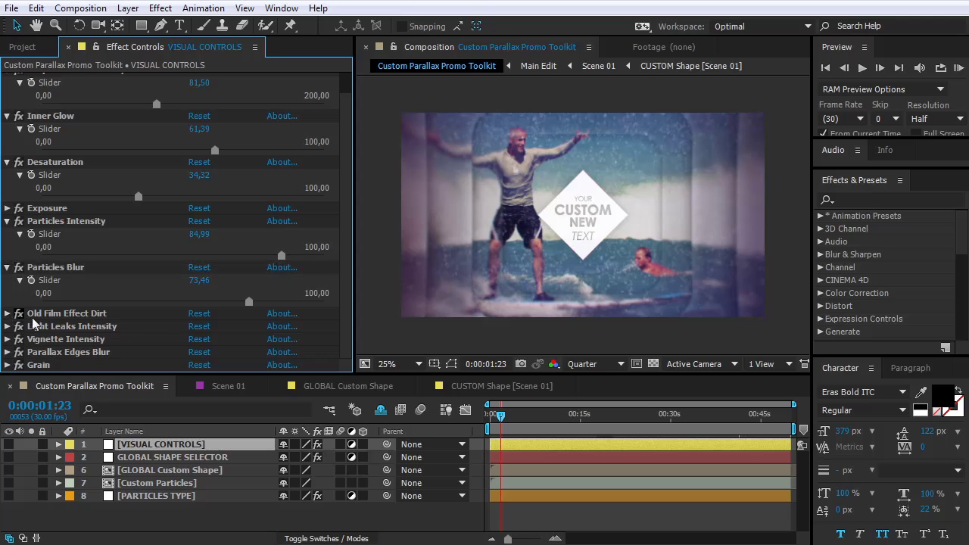
click(8, 314)
drag(61, 349, 297, 348)
click(510, 416)
mouse_move(513, 420)
mouse_down()
mouse_move(525, 416)
mouse_move(510, 416)
mouse_up()
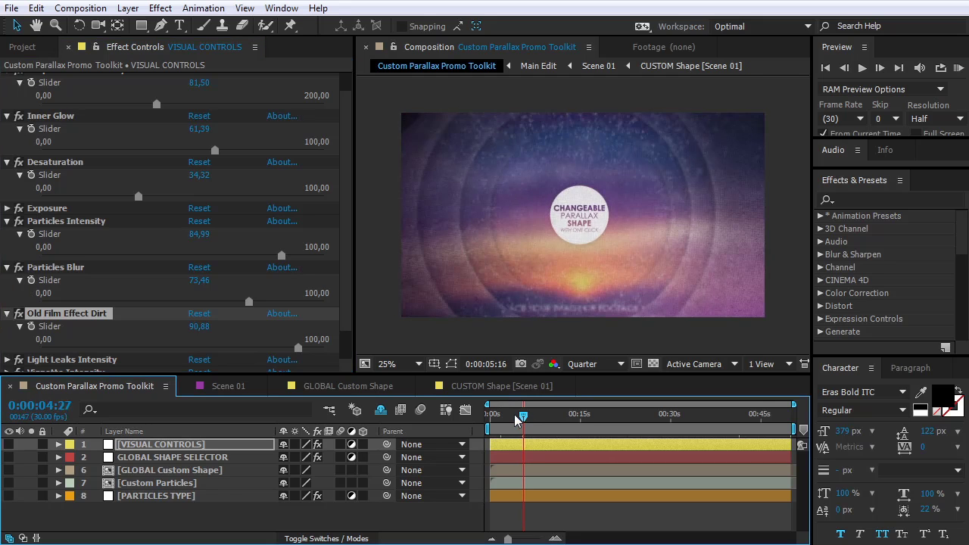
Step: Set Old Film Effect Dirt to 23,06 and Light Leaks Intensity to 35,00 on the VISUAL CONTROLS layer
click(7, 315)
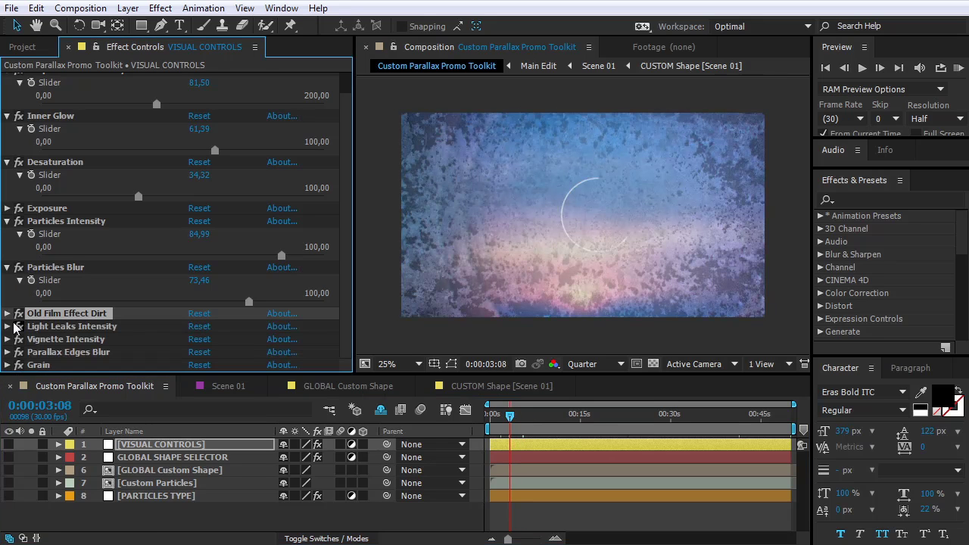
click(8, 326)
mouse_move(141, 361)
mouse_down()
mouse_move(70, 362)
mouse_move(265, 356)
mouse_move(93, 359)
mouse_move(151, 358)
mouse_up()
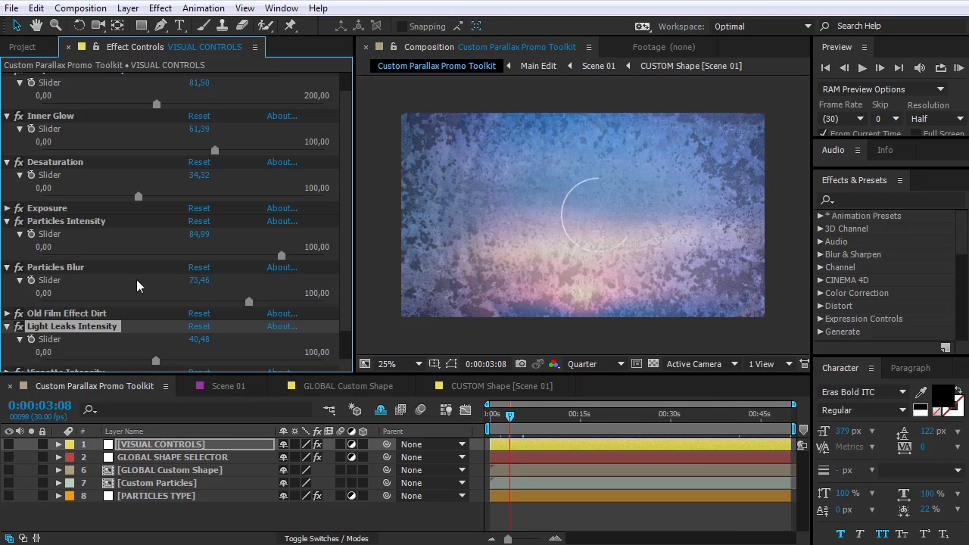
click(7, 313)
scroll(343, 321, down, 3)
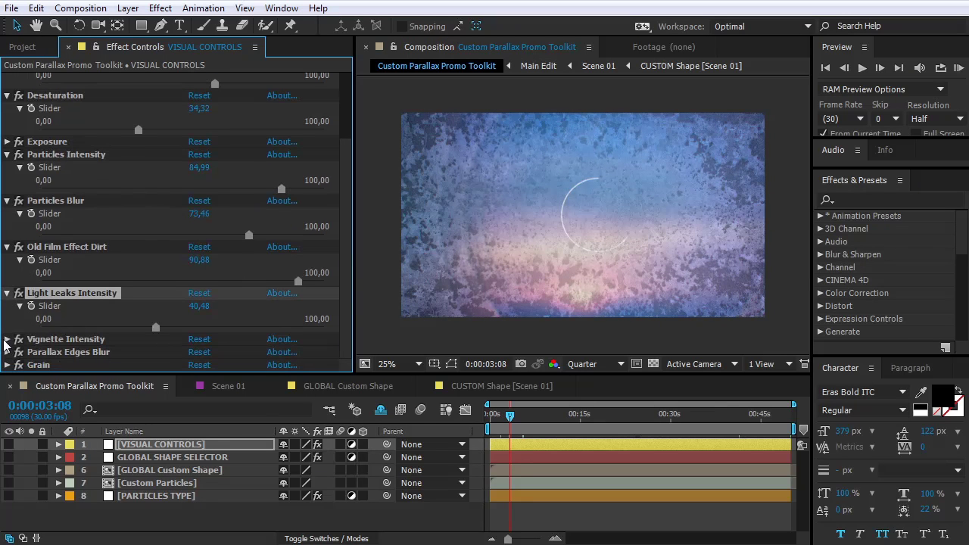
drag(191, 284, 107, 285)
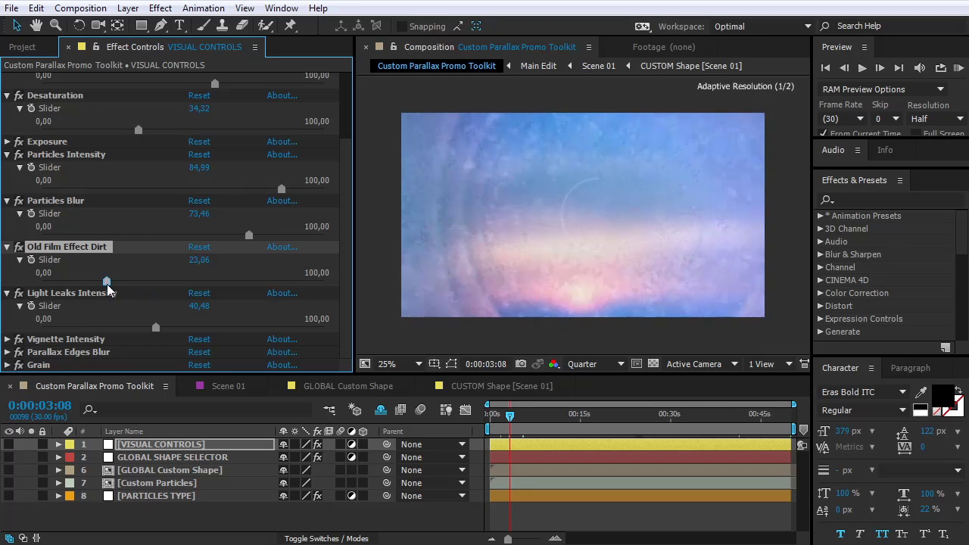
click(200, 306)
text(35)
key(Return)
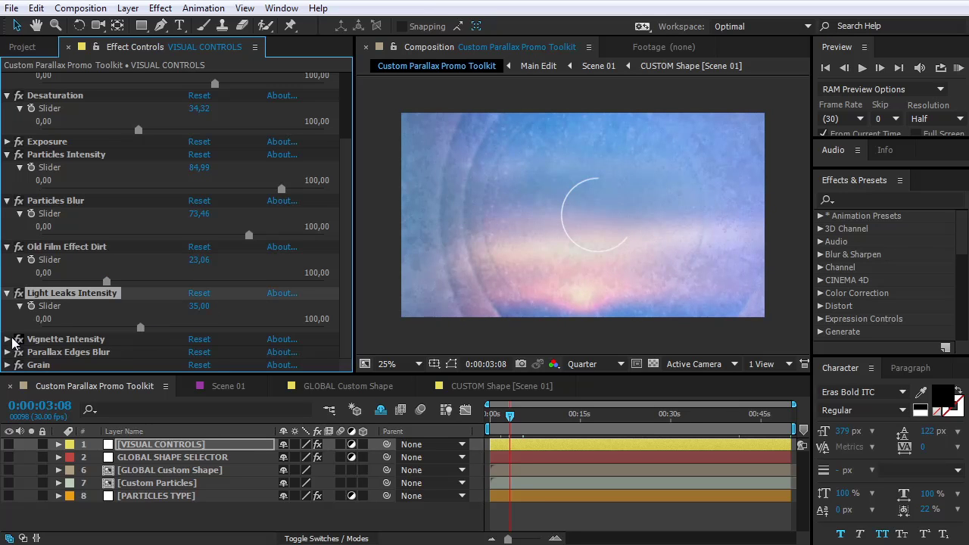
Step: Set Vignette Intensity to 57,37 and Parallax Edges Blur to 156,84, viewing the composition at 0:00:01:08
click(7, 340)
scroll(345, 303, down, 2)
click(125, 345)
drag(138, 340, 229, 340)
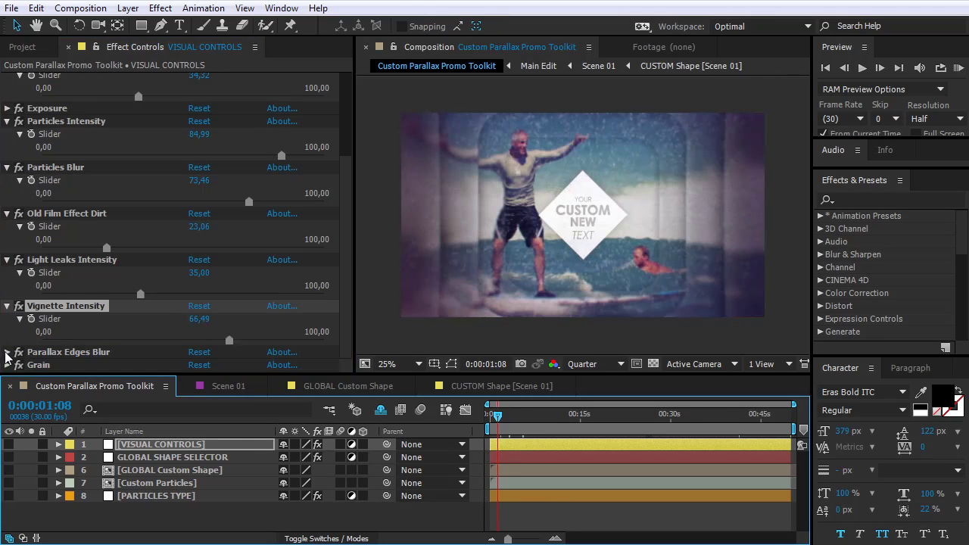
click(7, 352)
scroll(52, 365, down, 1)
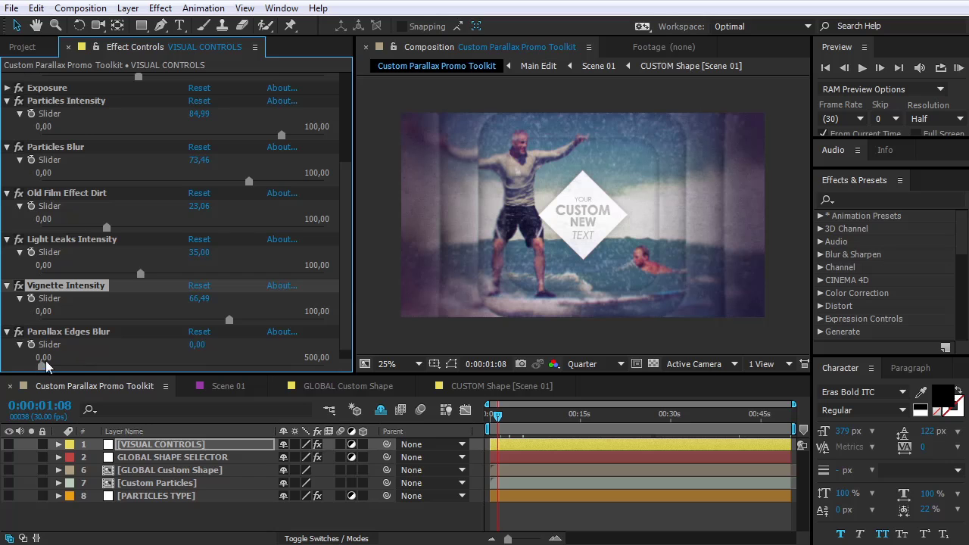
scroll(331, 297, down, 1)
drag(42, 353, 130, 354)
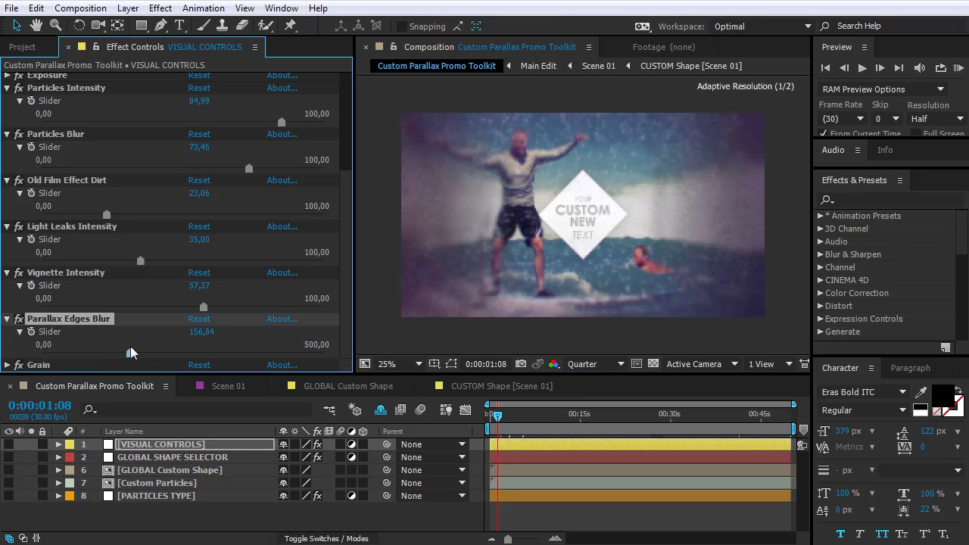
Step: Enable Grain on the VISUAL CONTROLS layer and check the frame at 0:00:00:00 up close
mouse_move(487, 418)
mouse_down()
mouse_move(518, 419)
mouse_move(488, 419)
mouse_up()
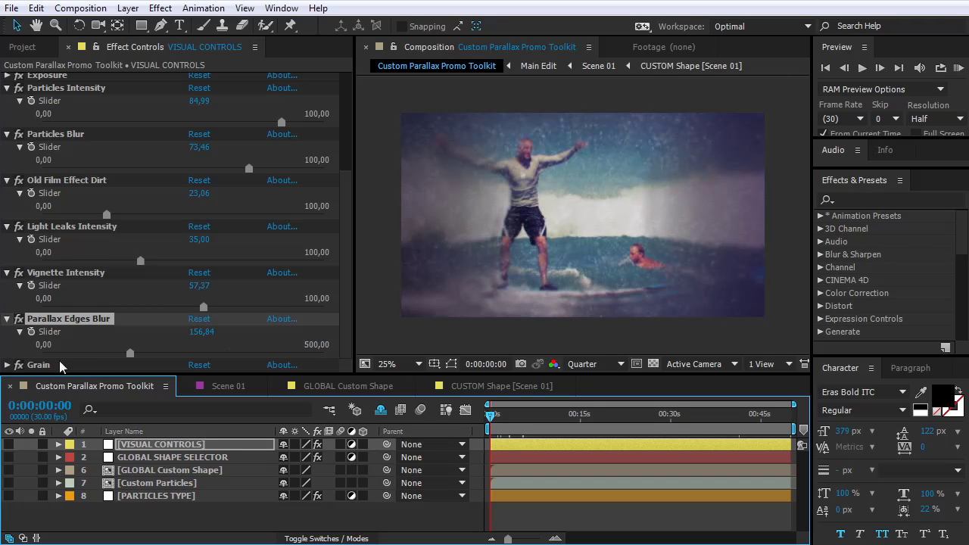
click(7, 365)
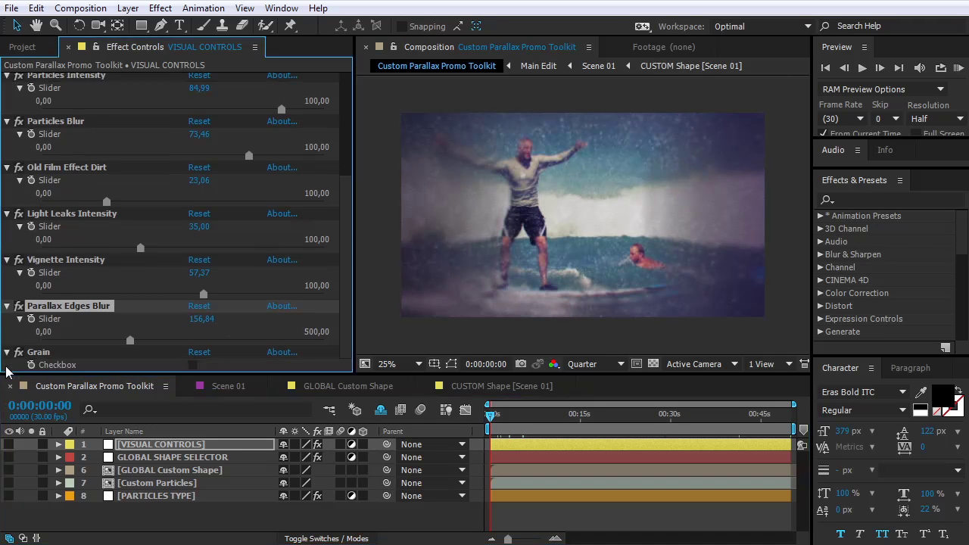
click(193, 365)
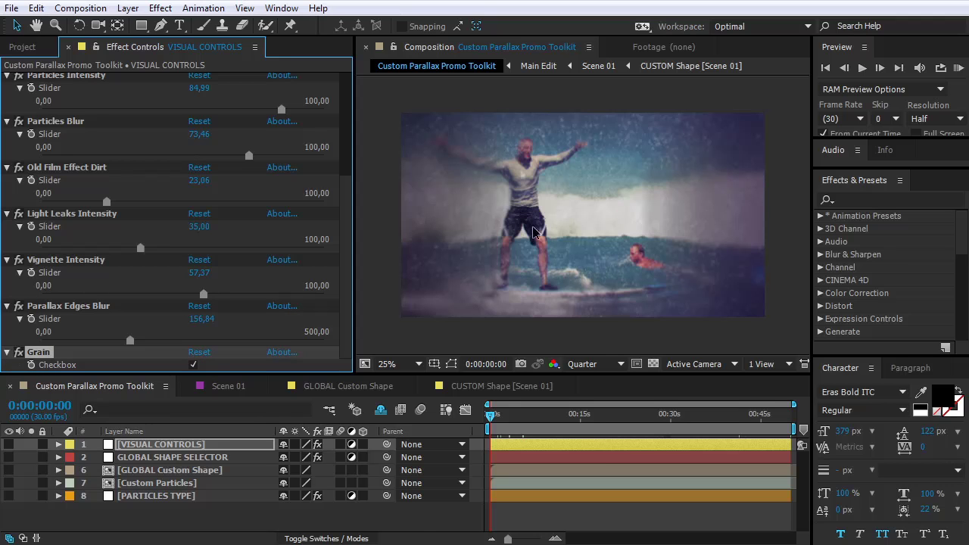
key(period)
key(comma)
Step: Show the PARTICLES TYPE layer's effects and examine the dust particles in the composition at 50% magnification
click(165, 498)
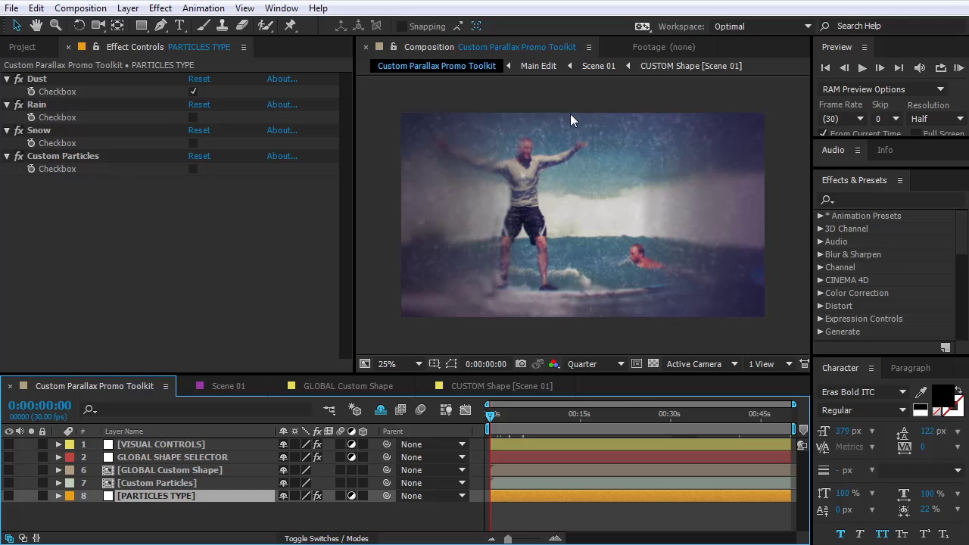
key(period)
key(comma)
drag(556, 133, 546, 169)
key(period)
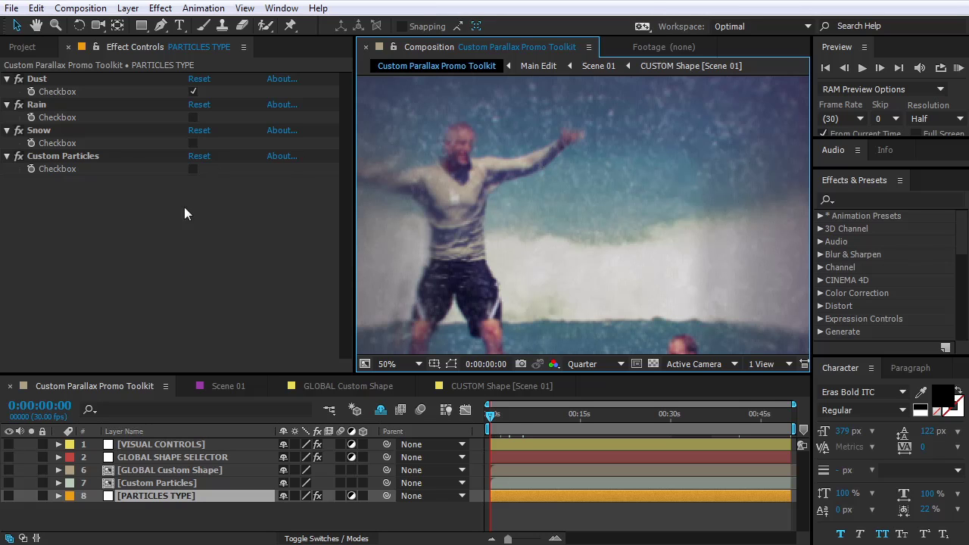
Step: Set Particles Intensity to 90,88 on the VISUAL CONTROLS layer
click(144, 446)
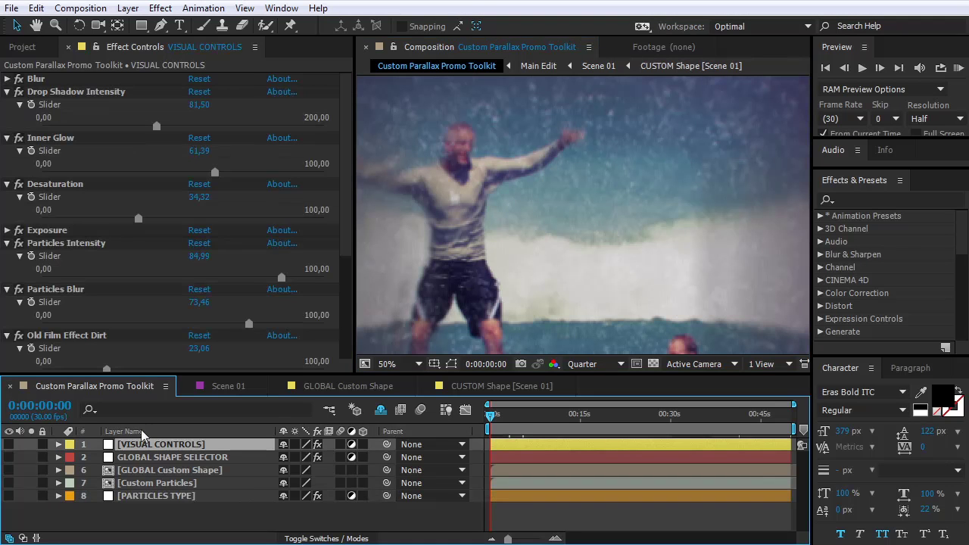
click(53, 246)
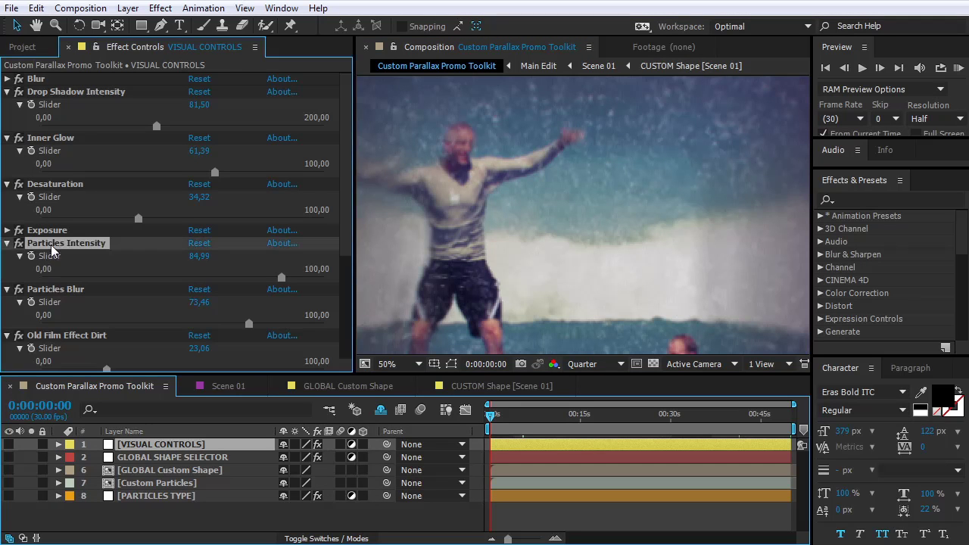
drag(163, 278, 300, 281)
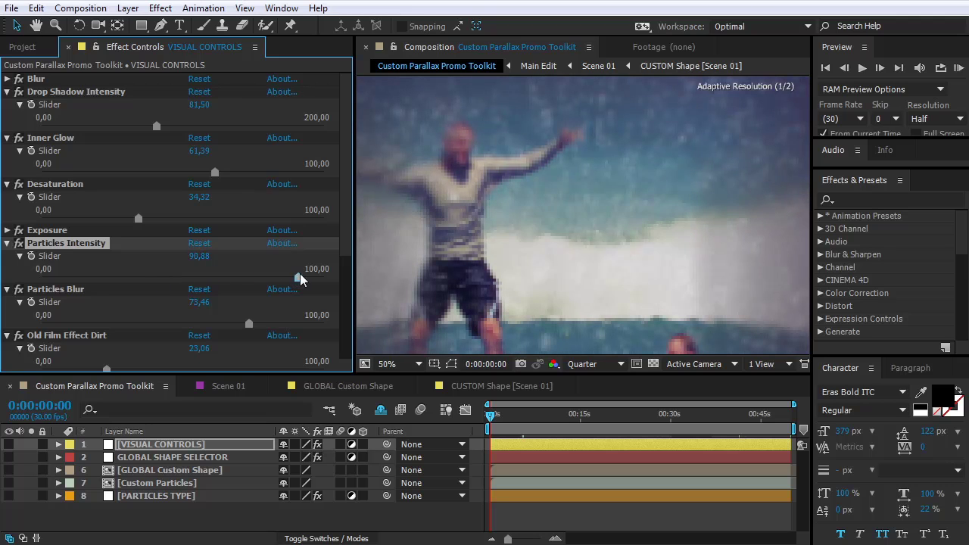
Step: Review the Dust, Rain, Snow and Custom Particles options of the PARTICLES TYPE layer, viewing the composition at 0:00:00:15
click(131, 496)
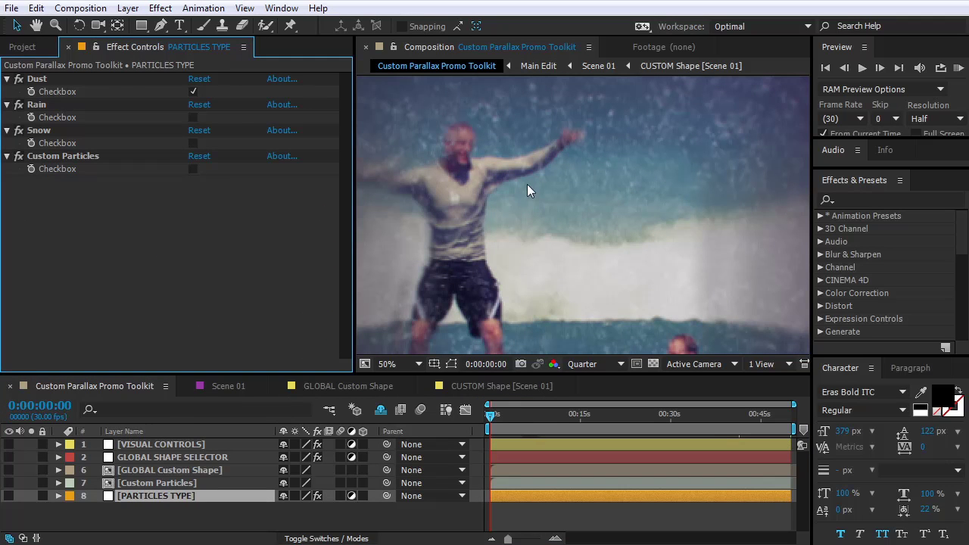
click(42, 80)
scroll(584, 148, down, 2)
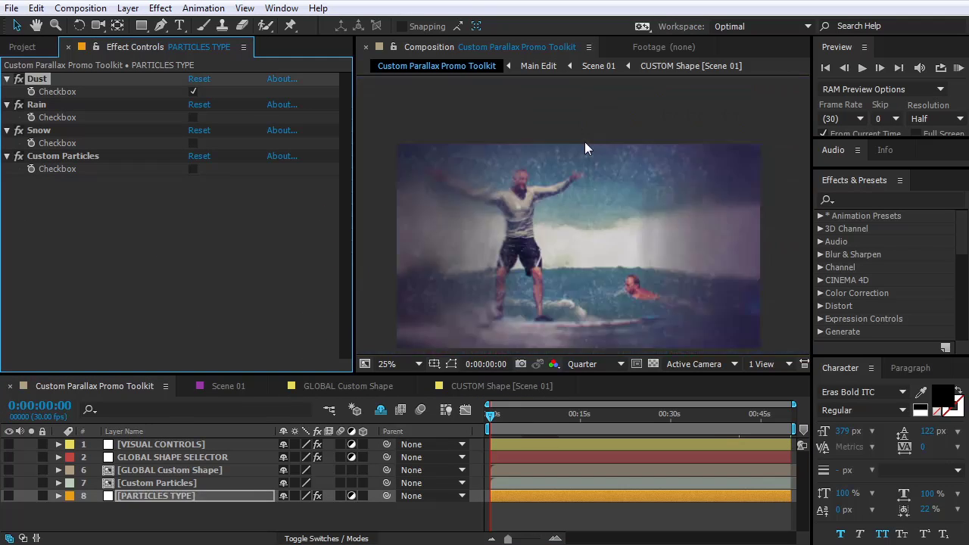
drag(486, 406, 493, 416)
click(42, 81)
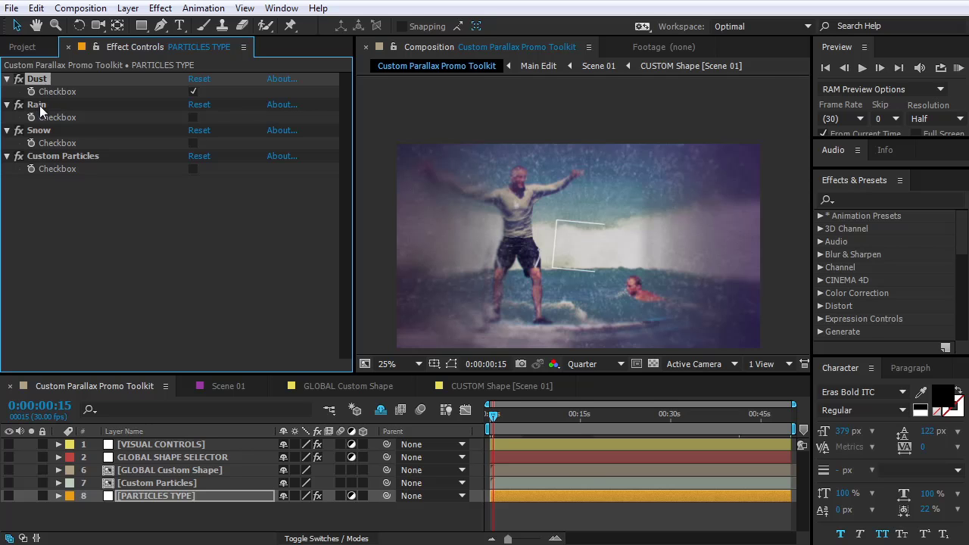
click(39, 105)
click(37, 131)
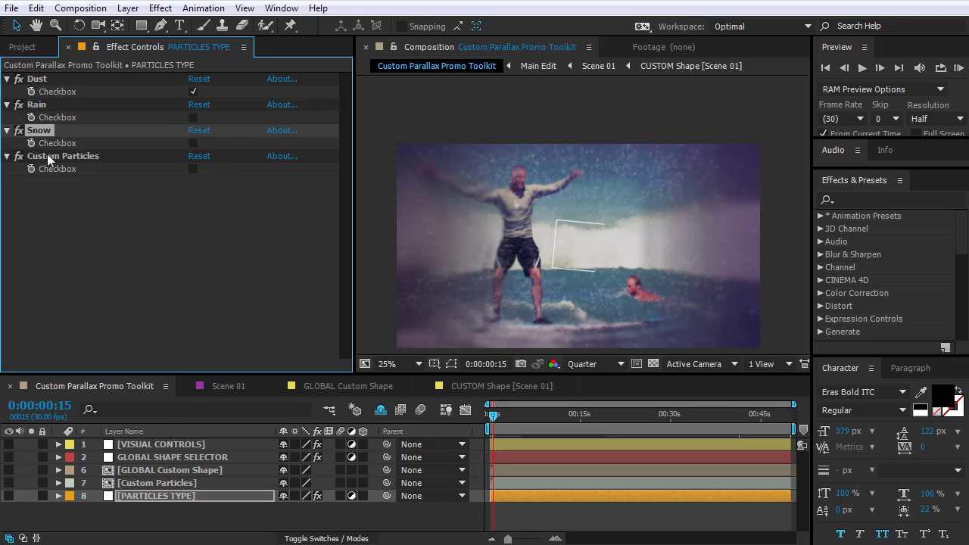
click(48, 156)
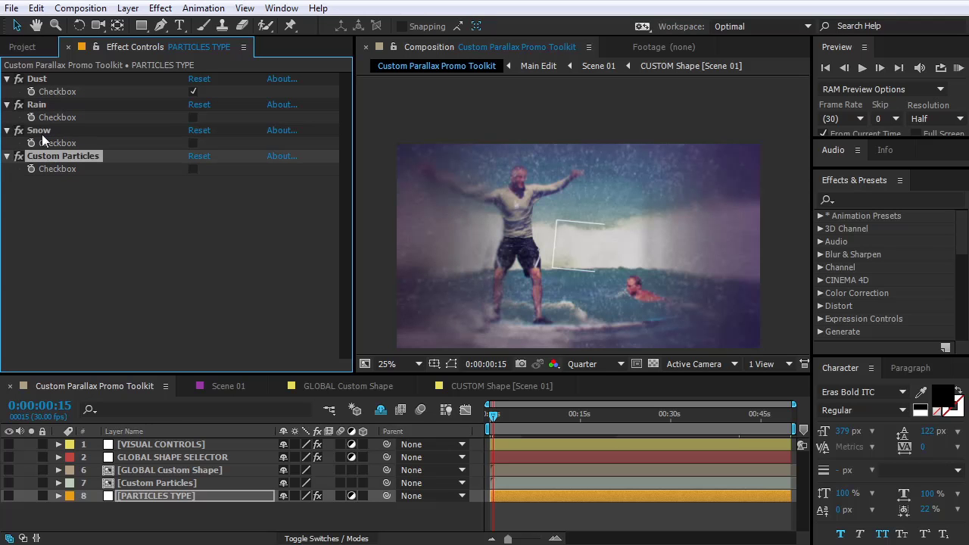
click(38, 105)
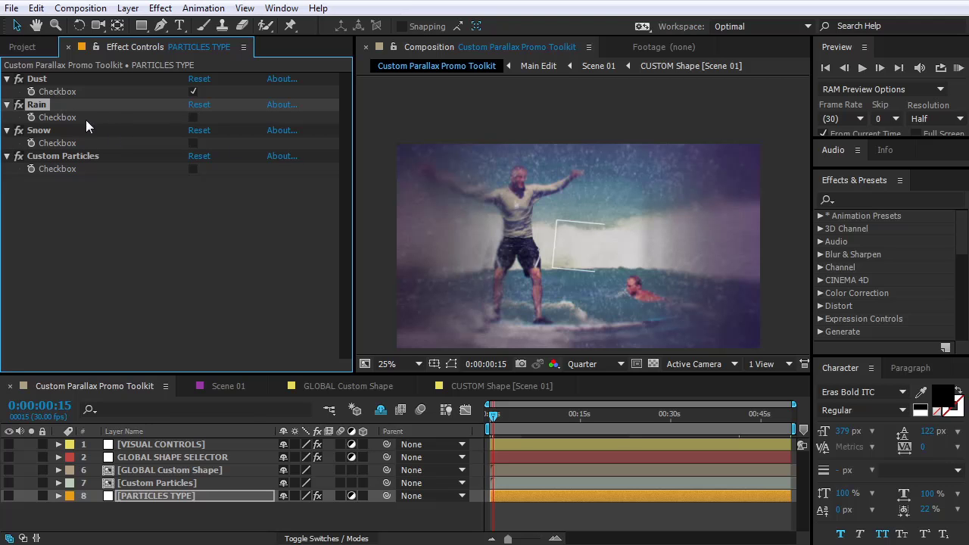
Step: Switch the particle type from Dust to Rain and check it at 0:00:01:23 at 50% magnification
click(193, 92)
click(193, 118)
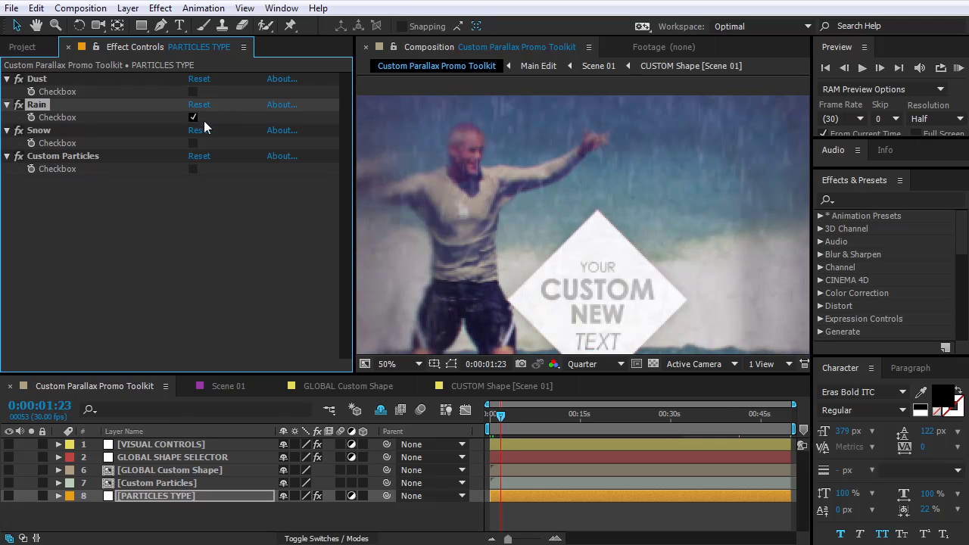
key(period)
Step: Switch the particle type from Rain to Snow and check it around 0:00:04:08 in the composition
click(193, 117)
click(193, 143)
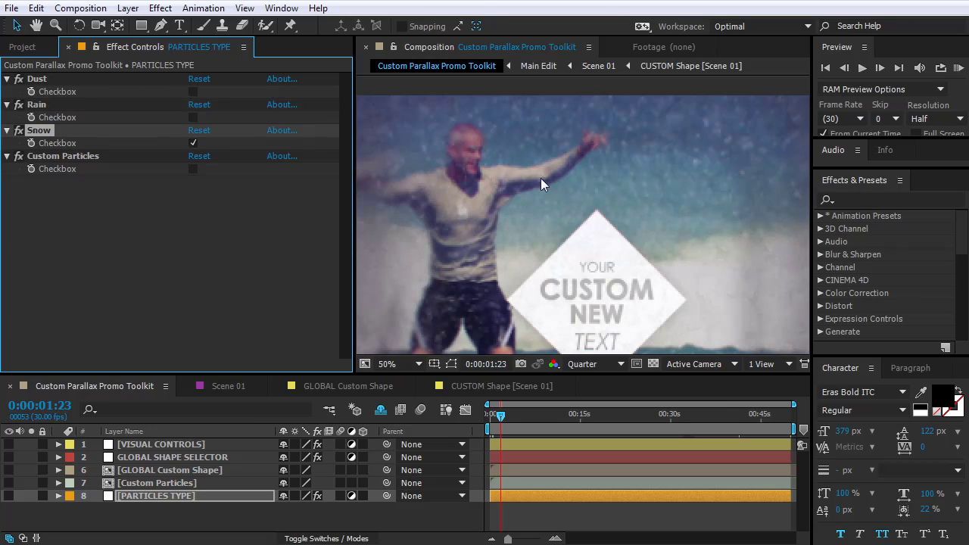
drag(504, 415, 519, 414)
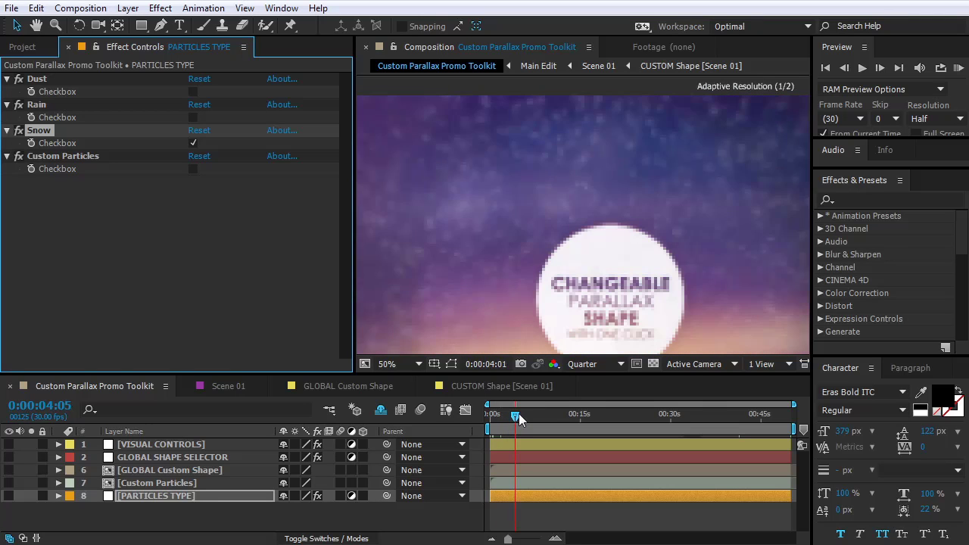
Step: Switch the particle type from Snow to Custom Particles and view the whole frame at 25% magnification
click(194, 142)
click(193, 169)
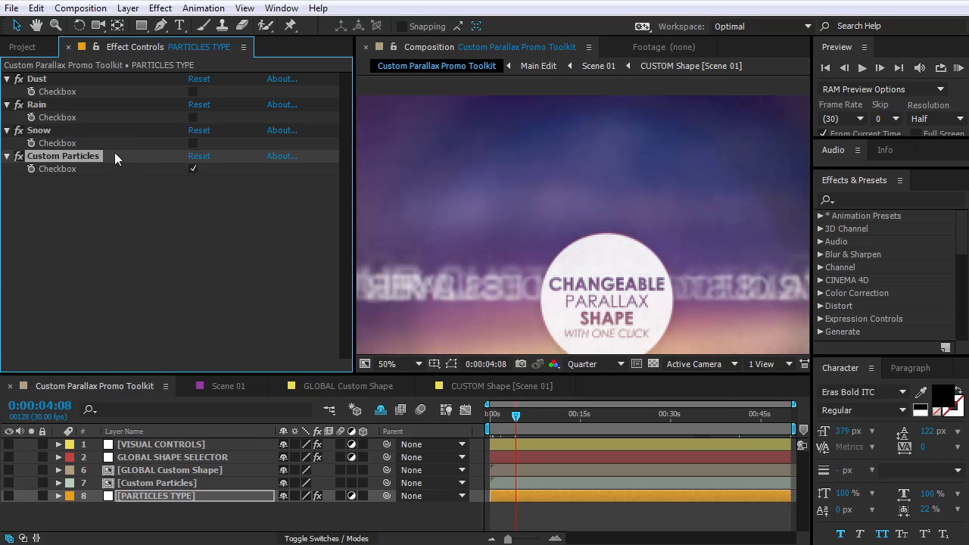
key(comma)
key(comma)
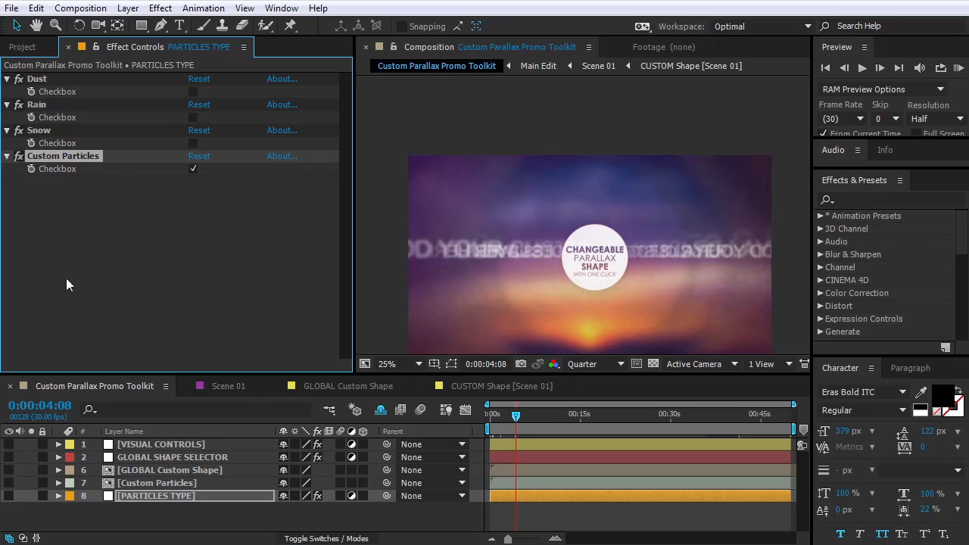
click(129, 496)
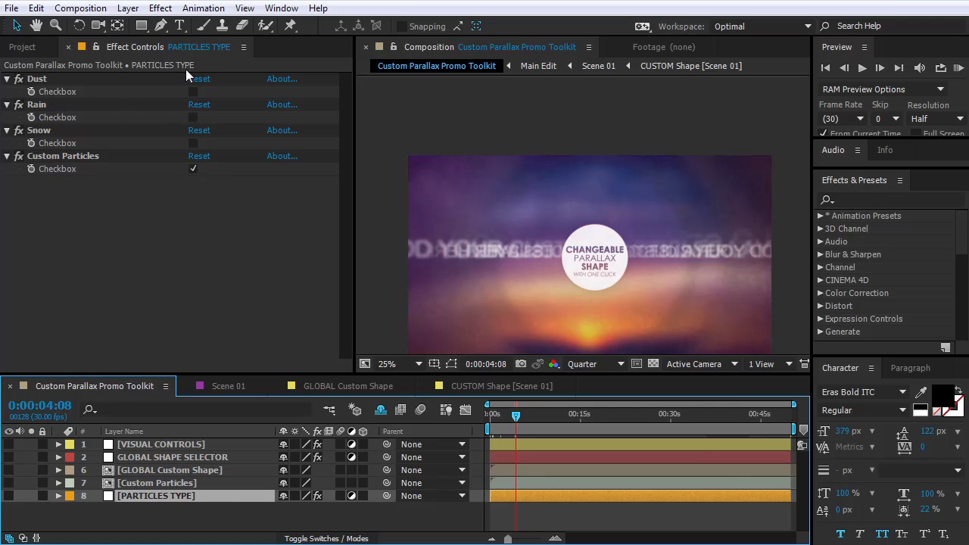
click(62, 156)
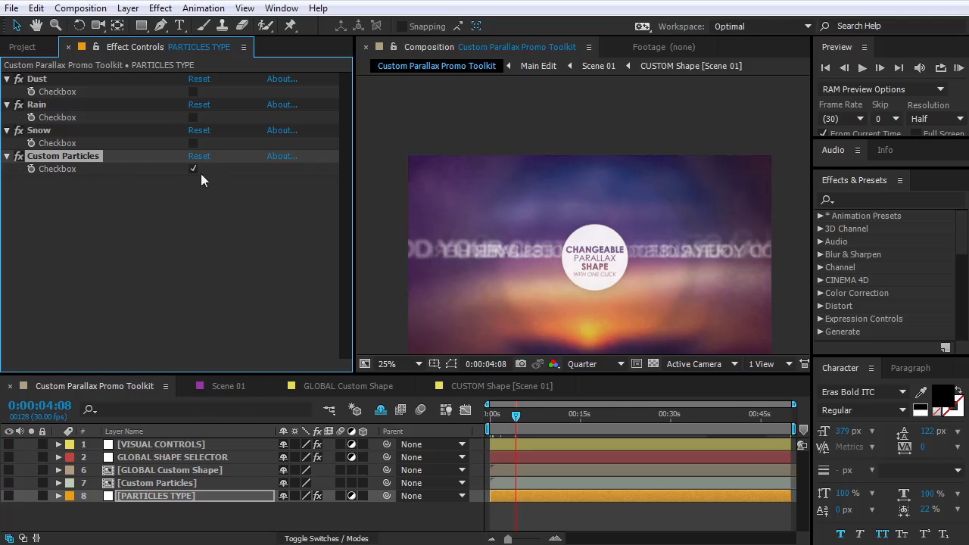
Step: Open the Custom Particles composition, hide its placeholder text layer and go to 0:00:32:20
click(165, 485)
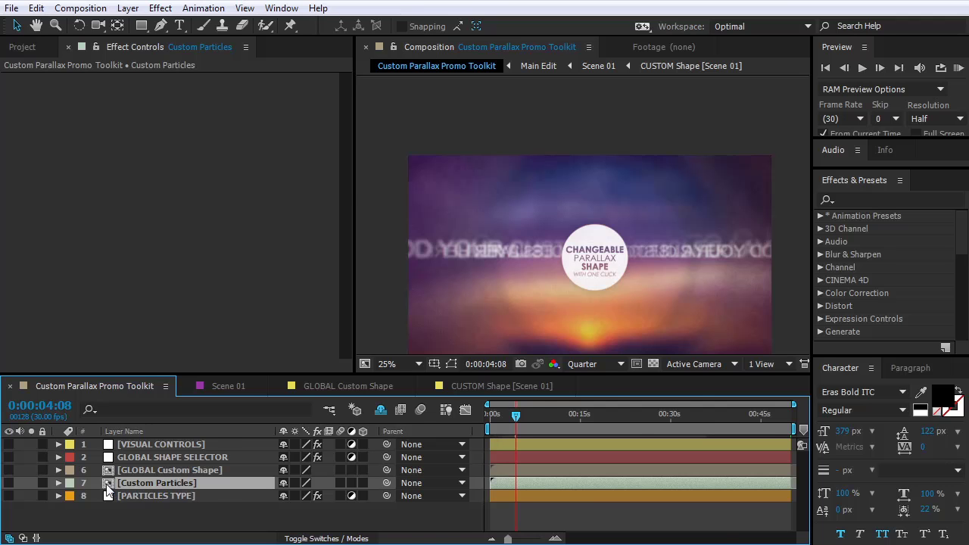
double_click(109, 488)
click(8, 445)
click(686, 415)
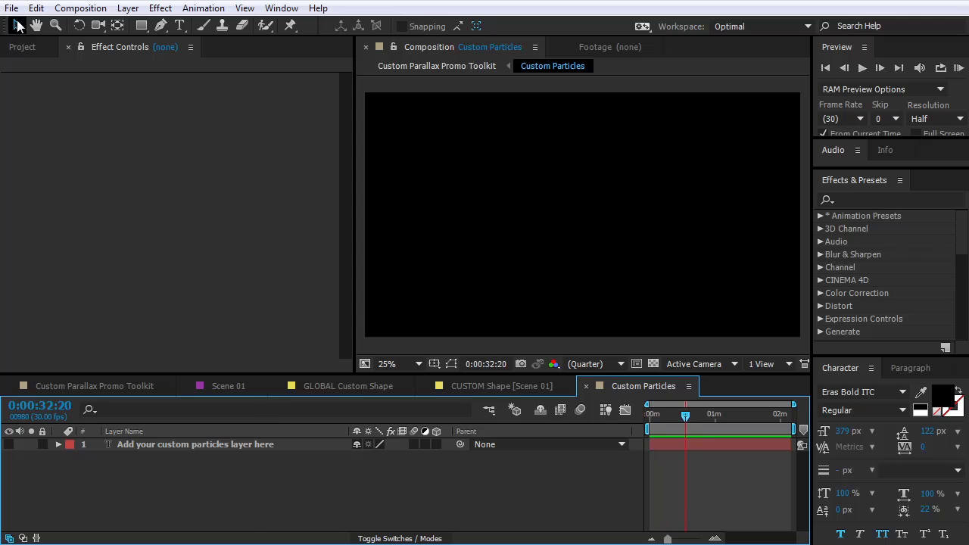
Step: Import Particles.mov and place it above the text layer in the Custom Particles composition, scaled to fill the frame
click(11, 7)
mouse_move(66, 204)
click(275, 205)
click(384, 240)
click(768, 485)
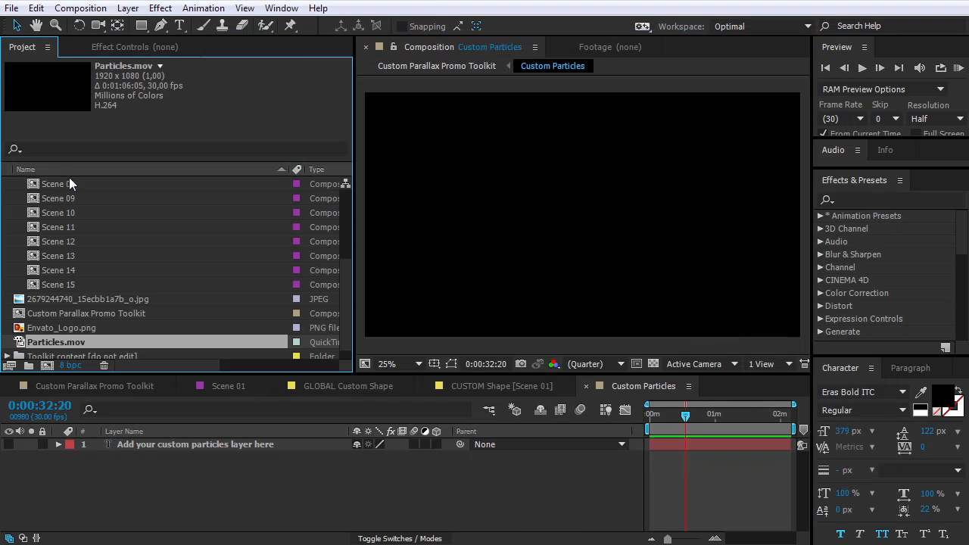
drag(59, 343, 94, 440)
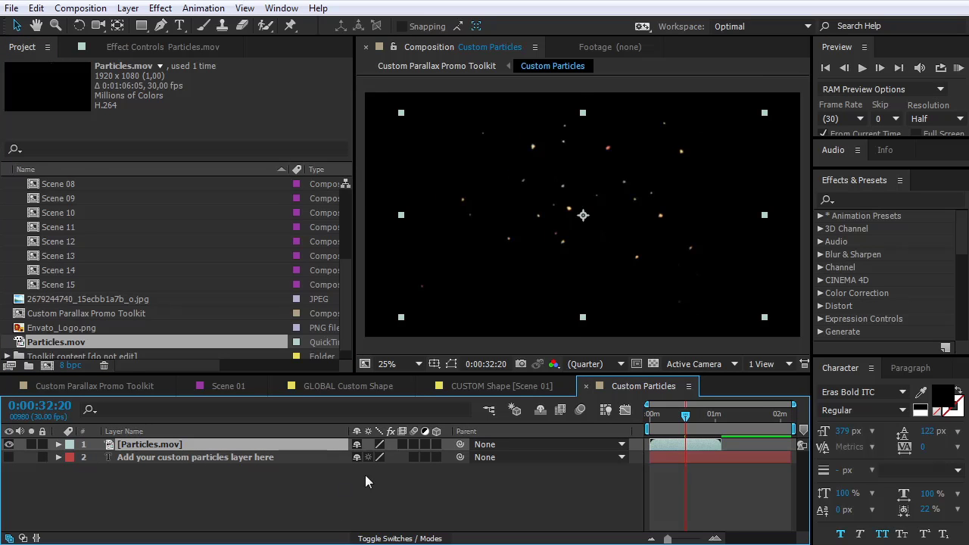
drag(686, 415, 675, 417)
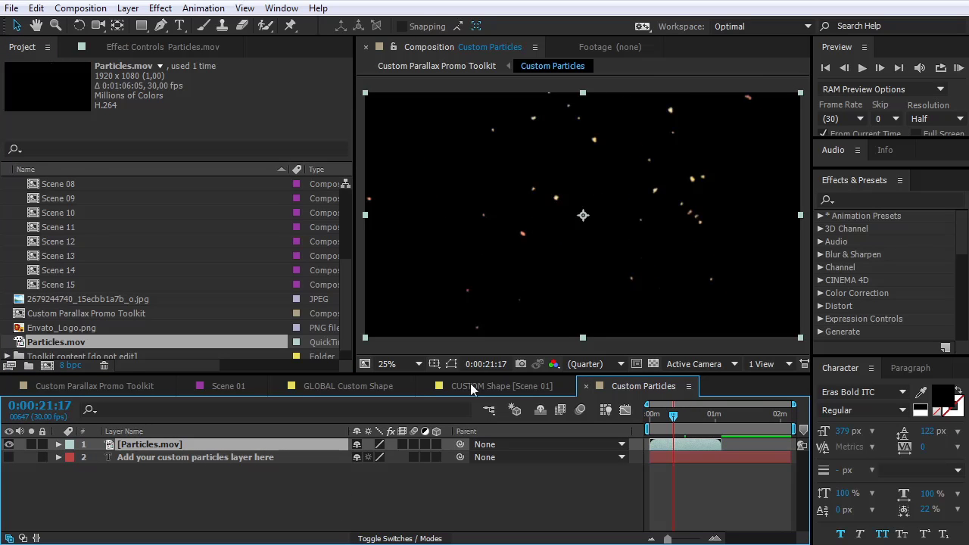
Step: Open the Scene 01 composition and examine the custom particles over the image around 0:00:02:09
click(227, 386)
drag(637, 419, 666, 417)
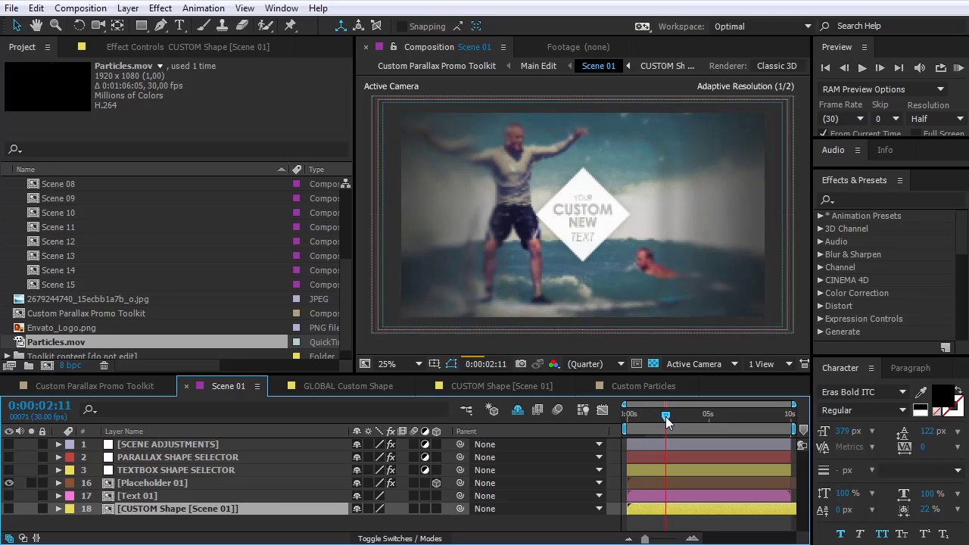
scroll(618, 188, up, 2)
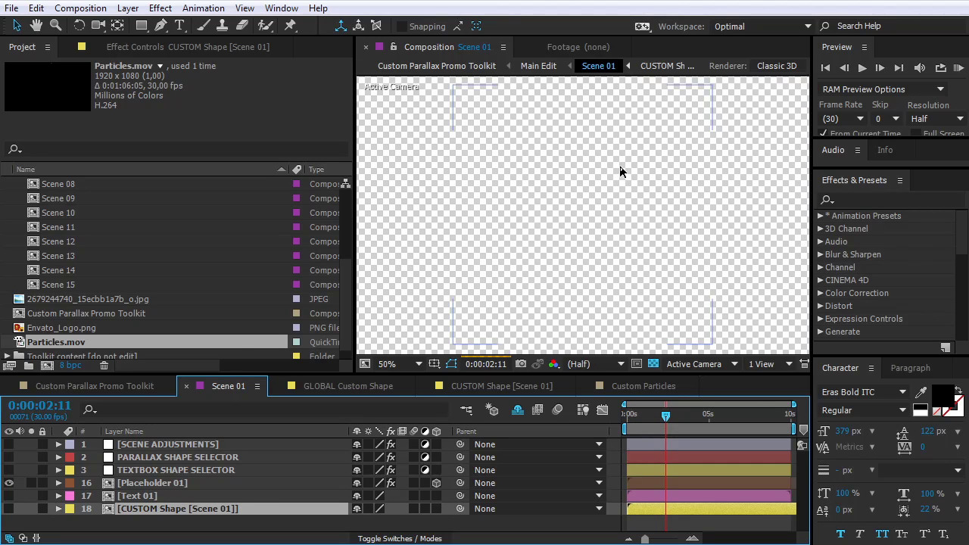
drag(667, 416, 665, 416)
key(comma)
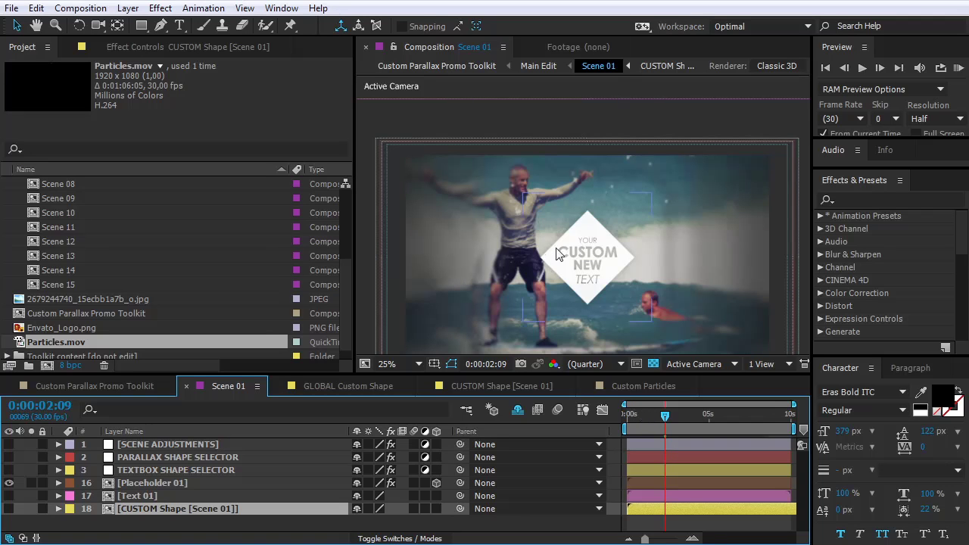
scroll(553, 250, down, 2)
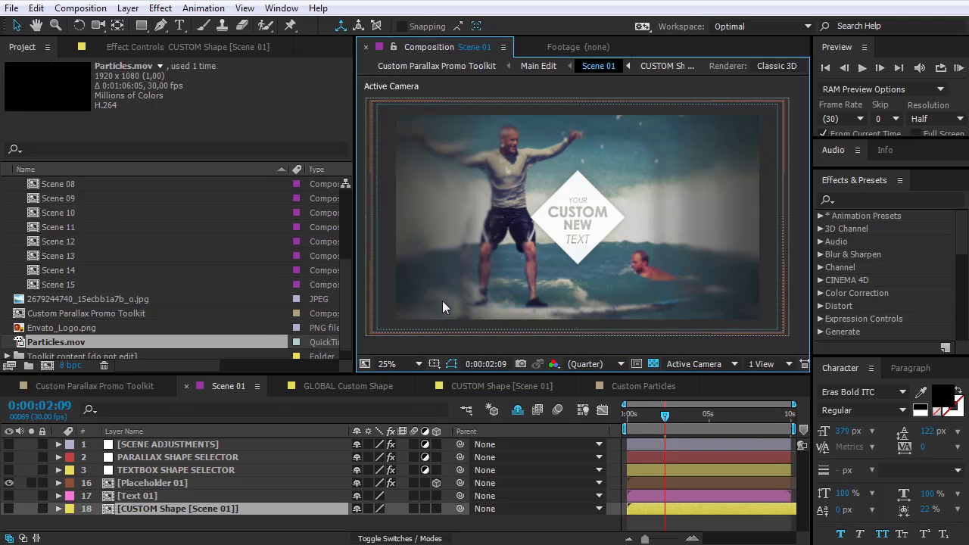